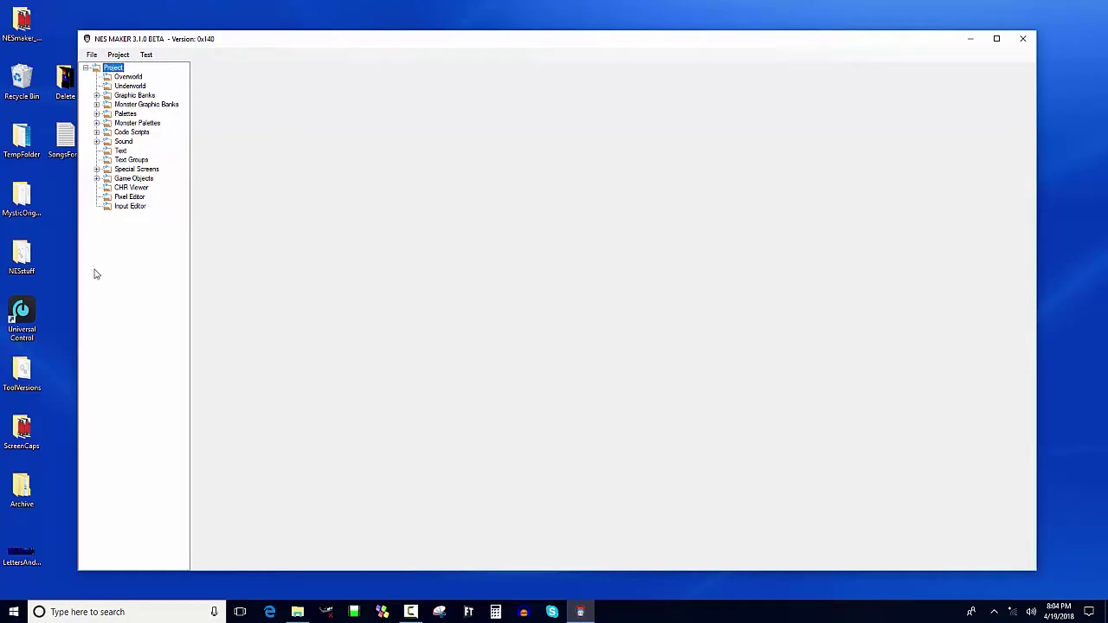
# - Nudge the NES Maker window slightly up and to the right
pyautogui.moveTo(438, 49)
pyautogui.mouseDown()
pyautogui.moveTo(475, 42)
pyautogui.moveTo(453, 44)
pyautogui.mouseUp()
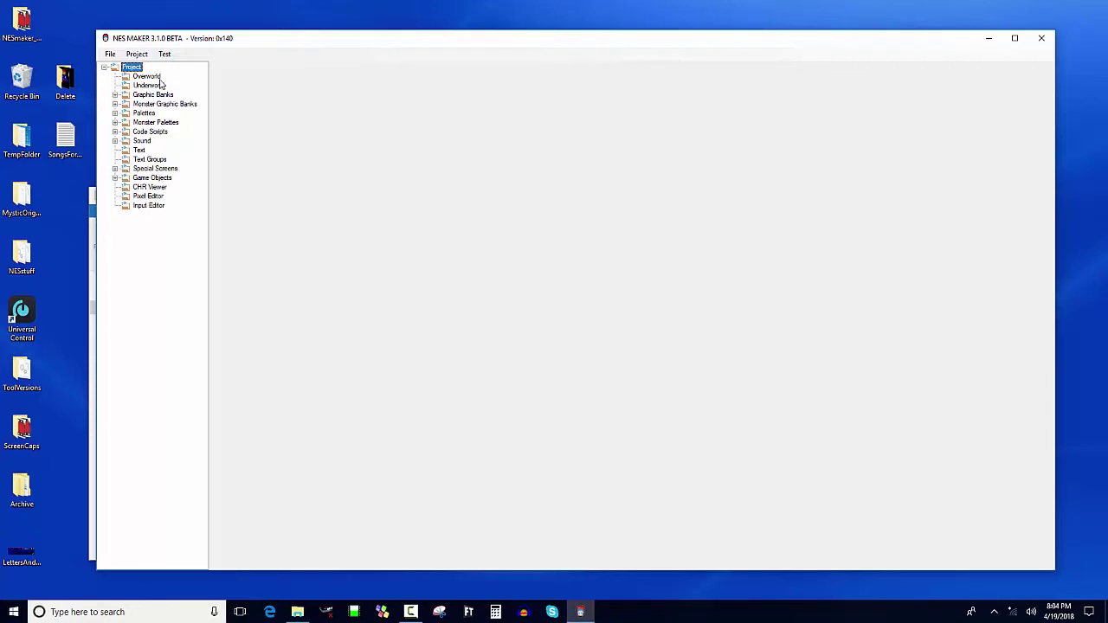
# - Open the asset editor for Graphics Bank 1 from the project tree
pyautogui.click(115, 95)
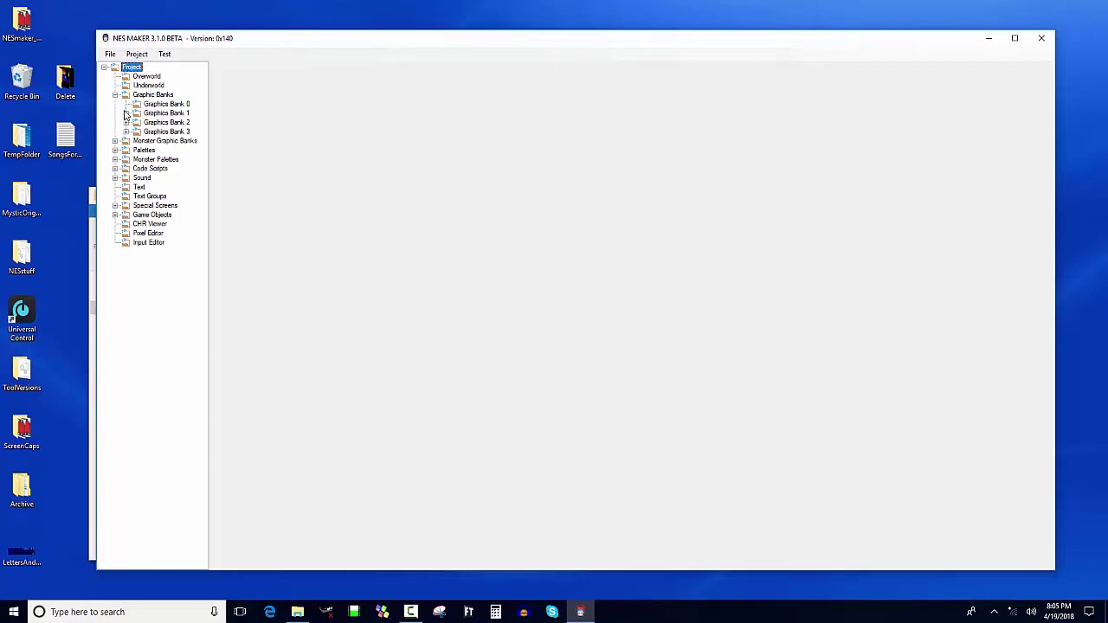
pyautogui.click(126, 112)
pyautogui.click(137, 122)
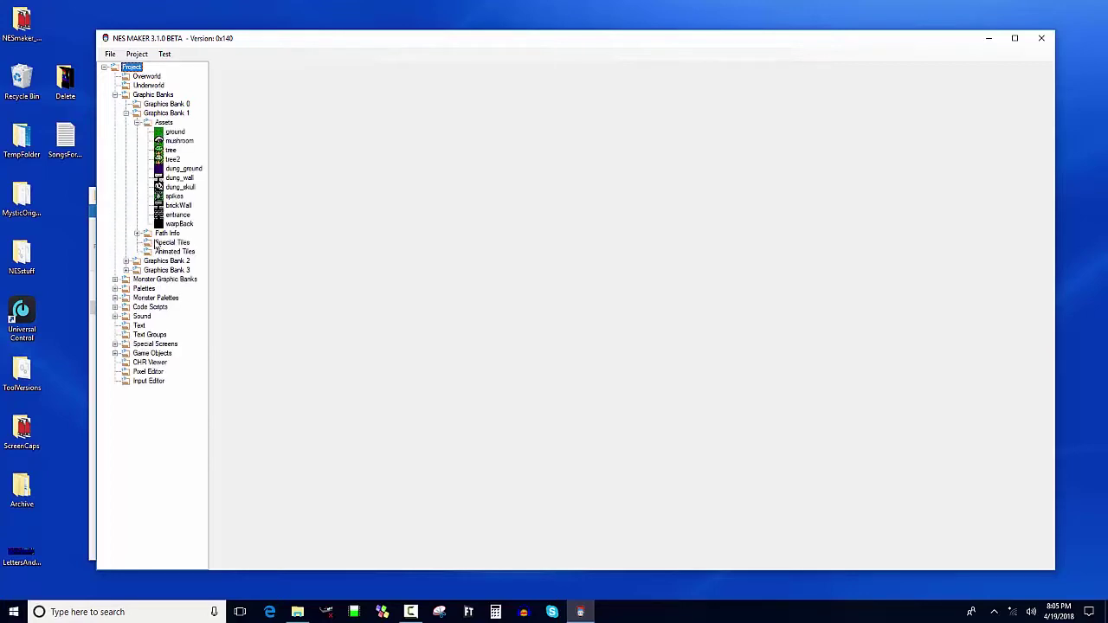
pyautogui.click(164, 123)
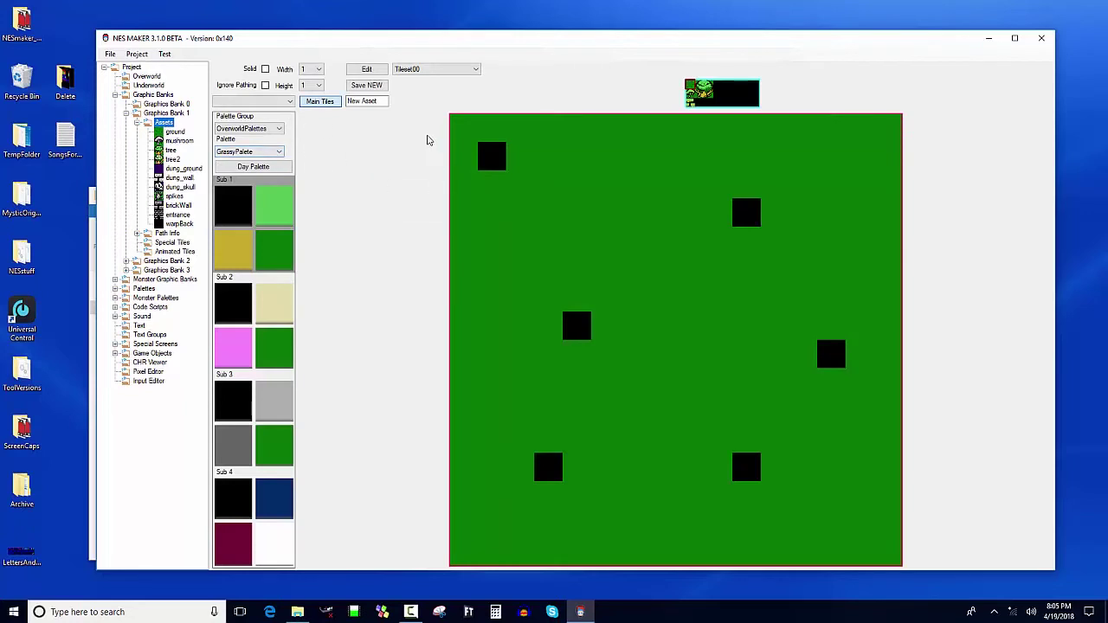
# - Switch to Tileset01 with the DungeonPals group and DungeonPal1 palette, then select a blank tile
pyautogui.click(433, 71)
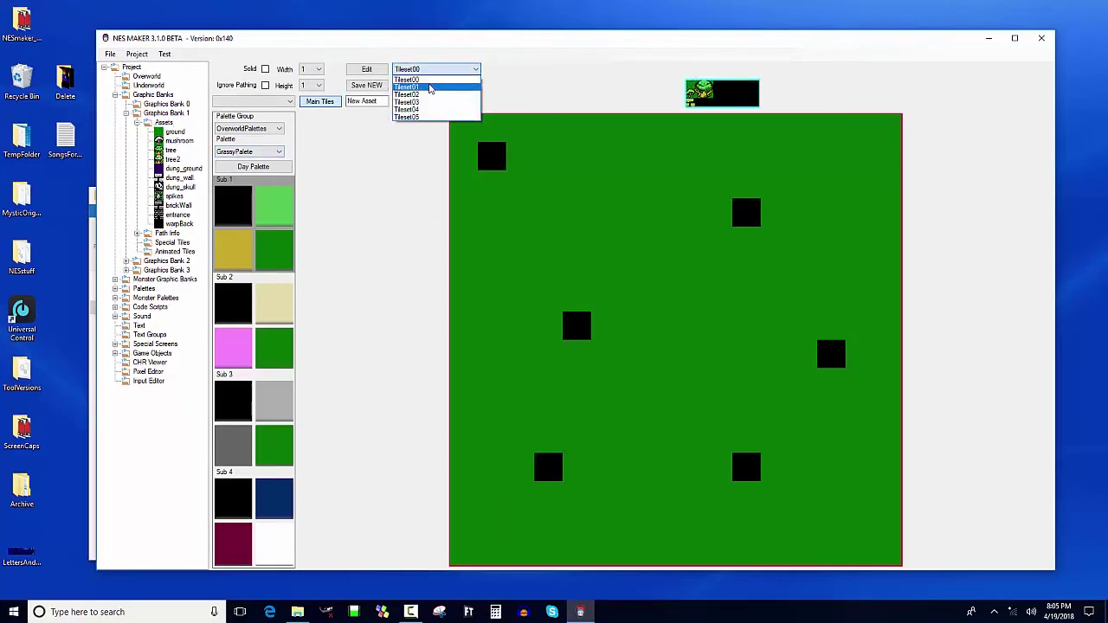
pyautogui.click(425, 90)
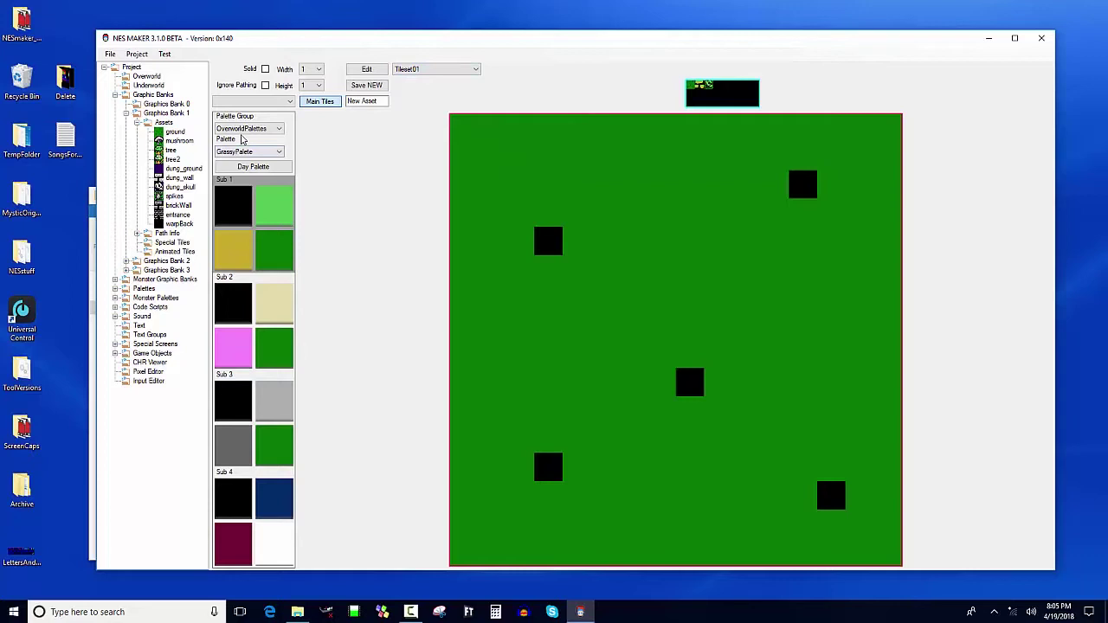
pyautogui.click(245, 130)
pyautogui.click(248, 150)
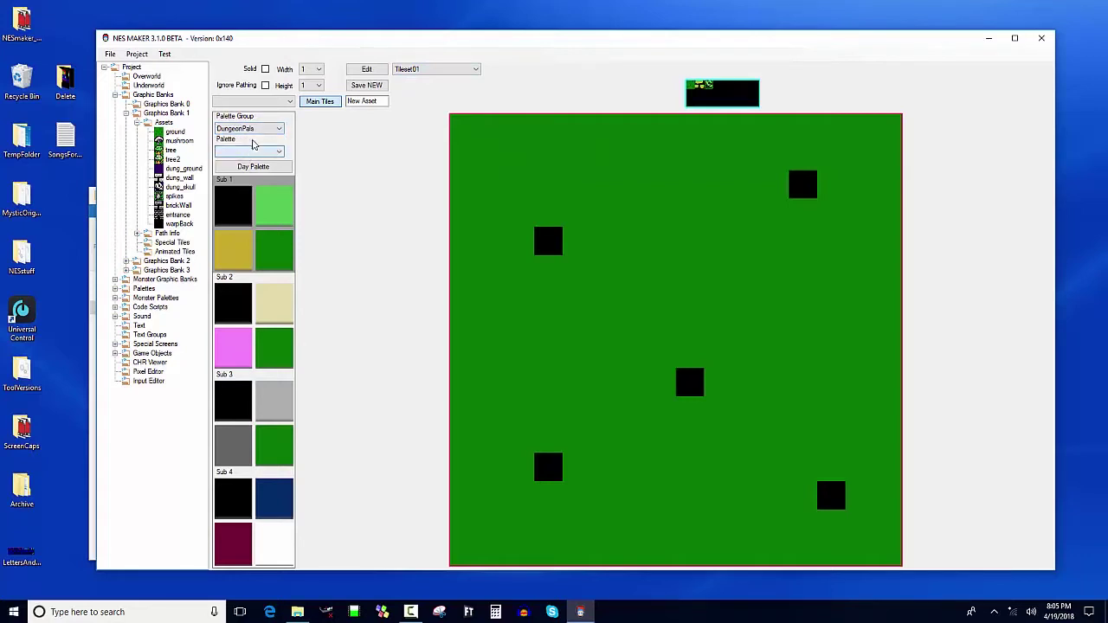
pyautogui.click(254, 154)
pyautogui.click(247, 160)
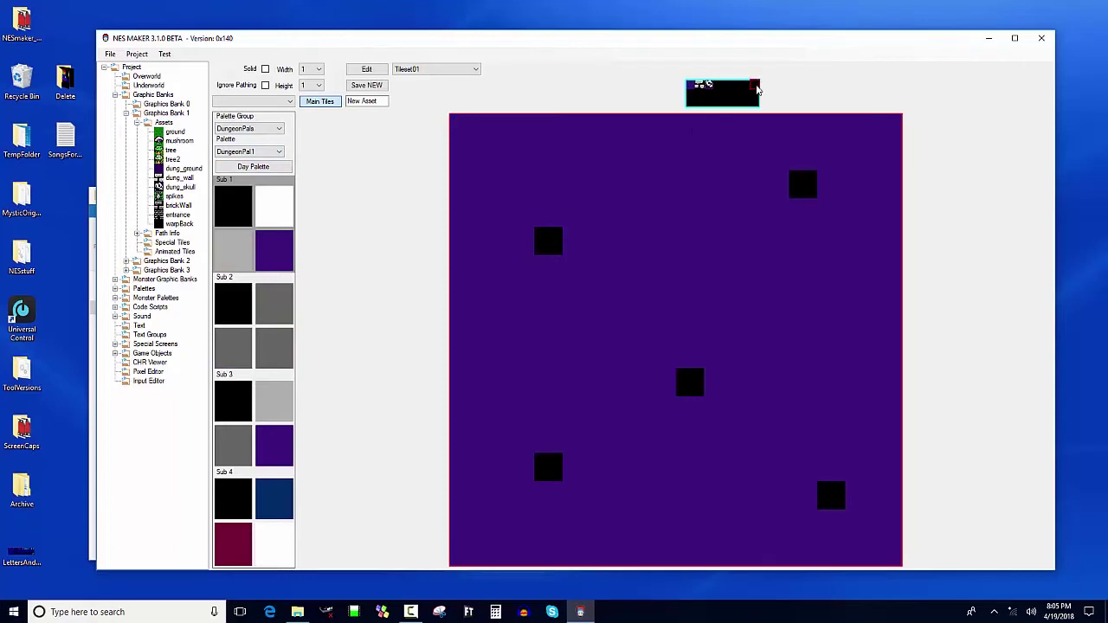
pyautogui.click(747, 90)
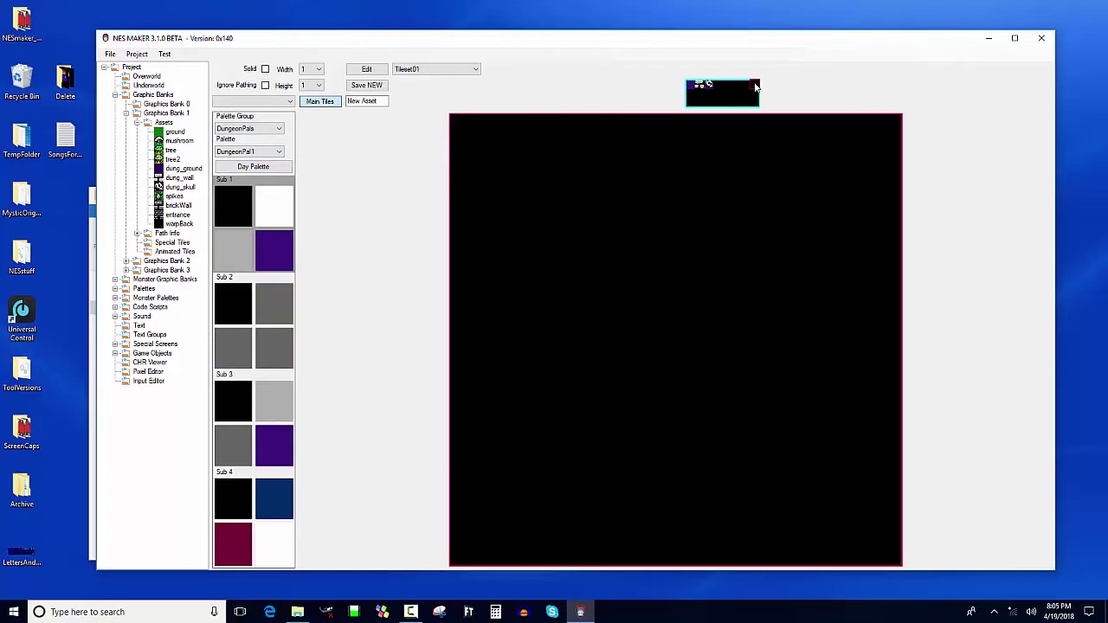
# - Open the chosen tile in Asset Painter, then enlarge and reposition its window
pyautogui.click(366, 70)
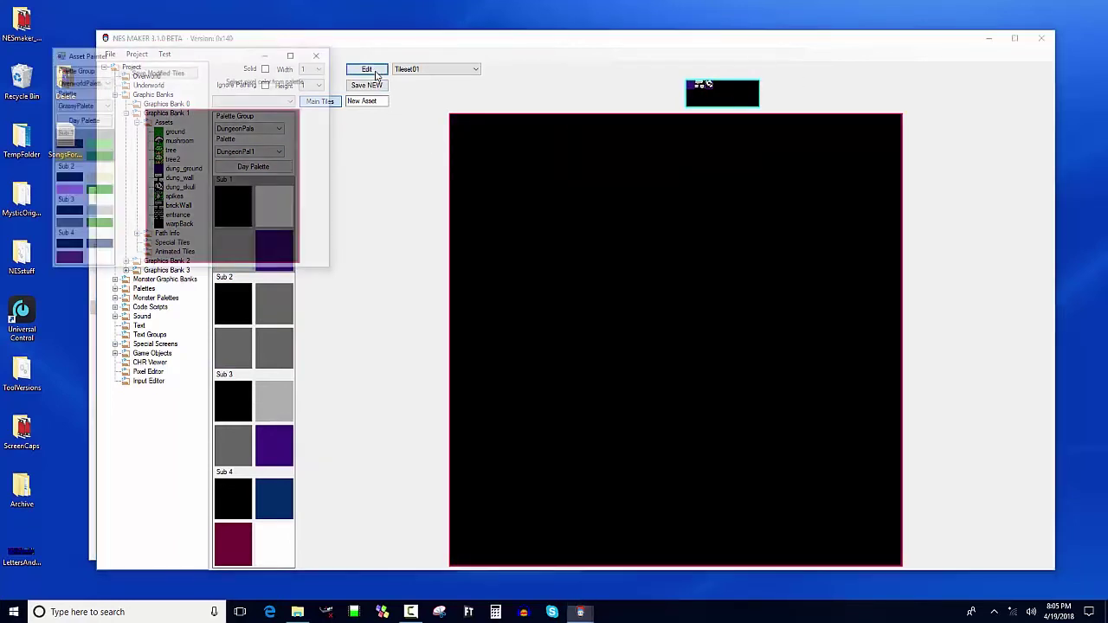
pyautogui.moveTo(223, 57); pyautogui.dragTo(400, 96)
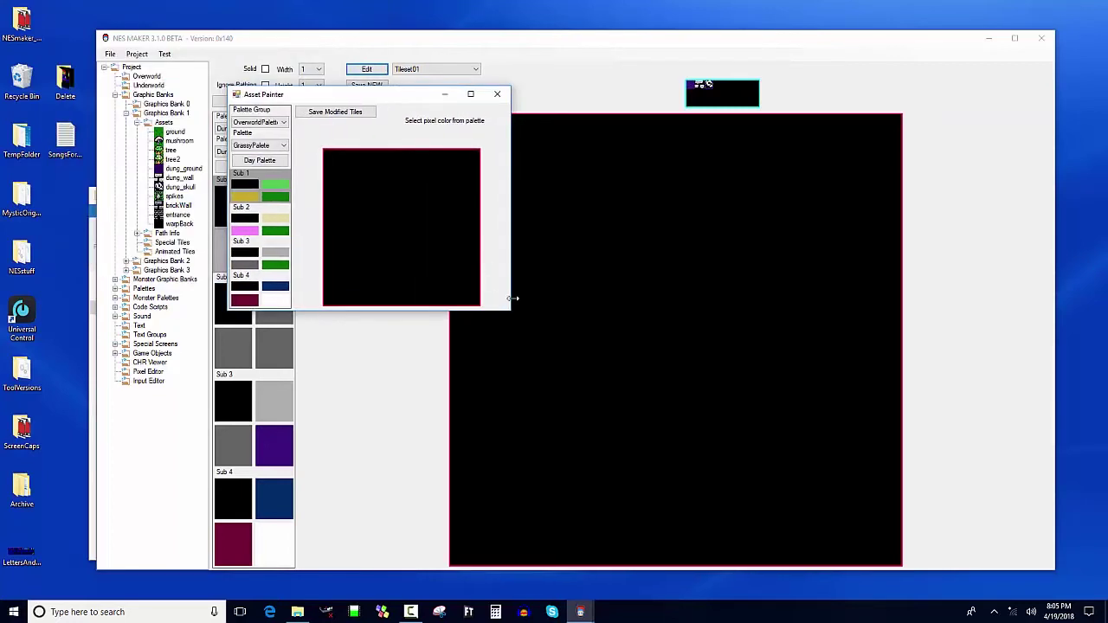
pyautogui.moveTo(512, 311)
pyautogui.mouseDown()
pyautogui.moveTo(836, 490)
pyautogui.moveTo(871, 526)
pyautogui.moveTo(830, 493)
pyautogui.mouseUp()
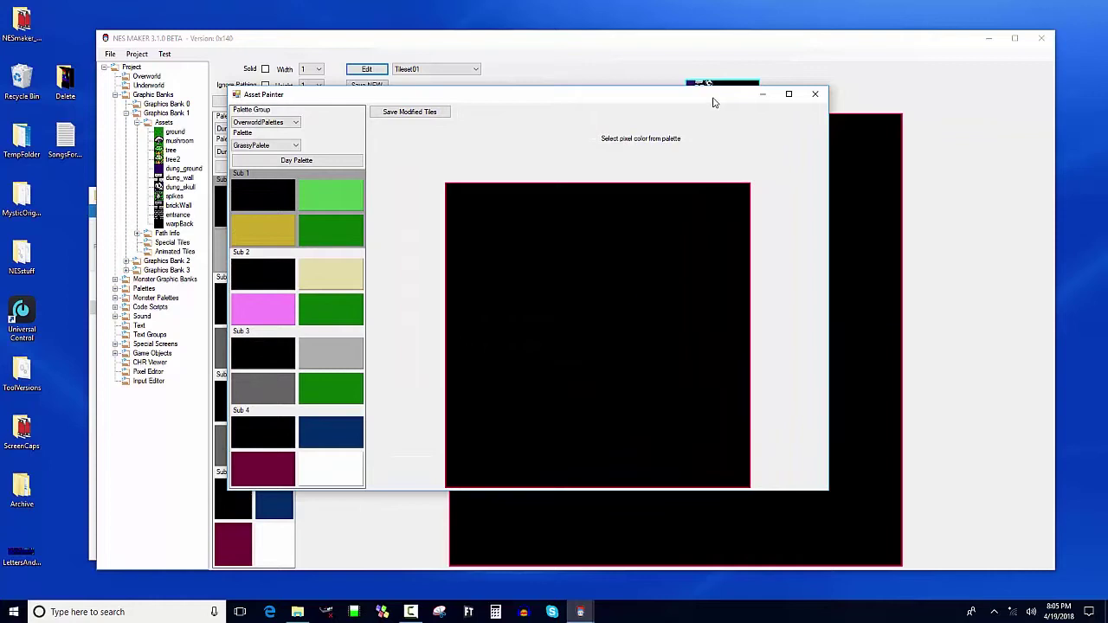
pyautogui.moveTo(714, 102); pyautogui.dragTo(570, 121)
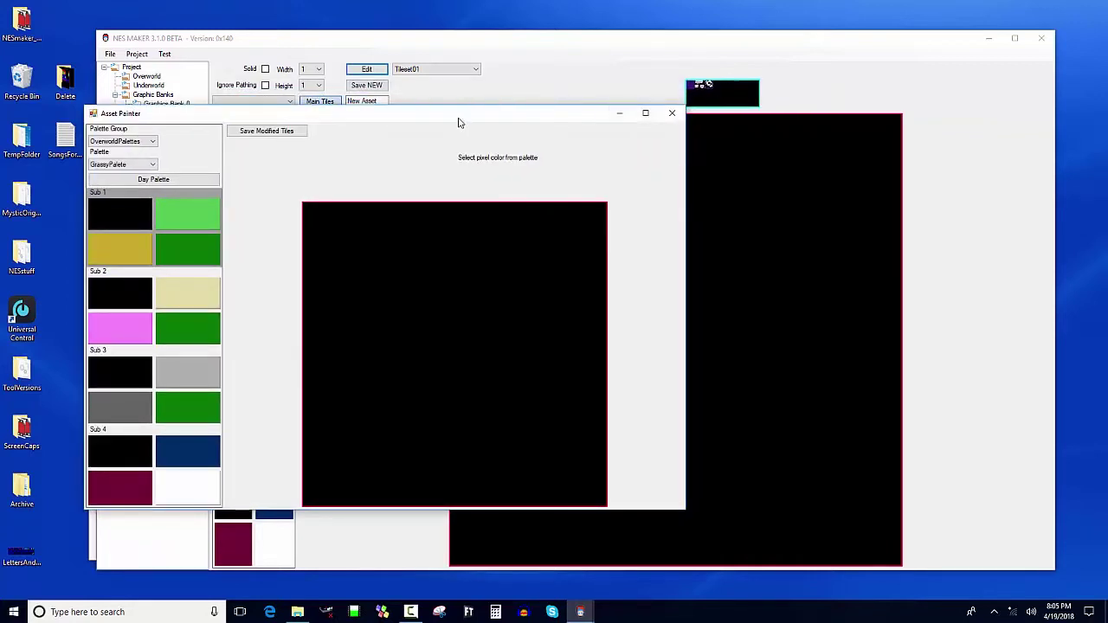
pyautogui.moveTo(459, 123); pyautogui.dragTo(557, 121)
# - Set the painter to the DungeonPals group and paint with Sub 3's purple
pyautogui.click(227, 141)
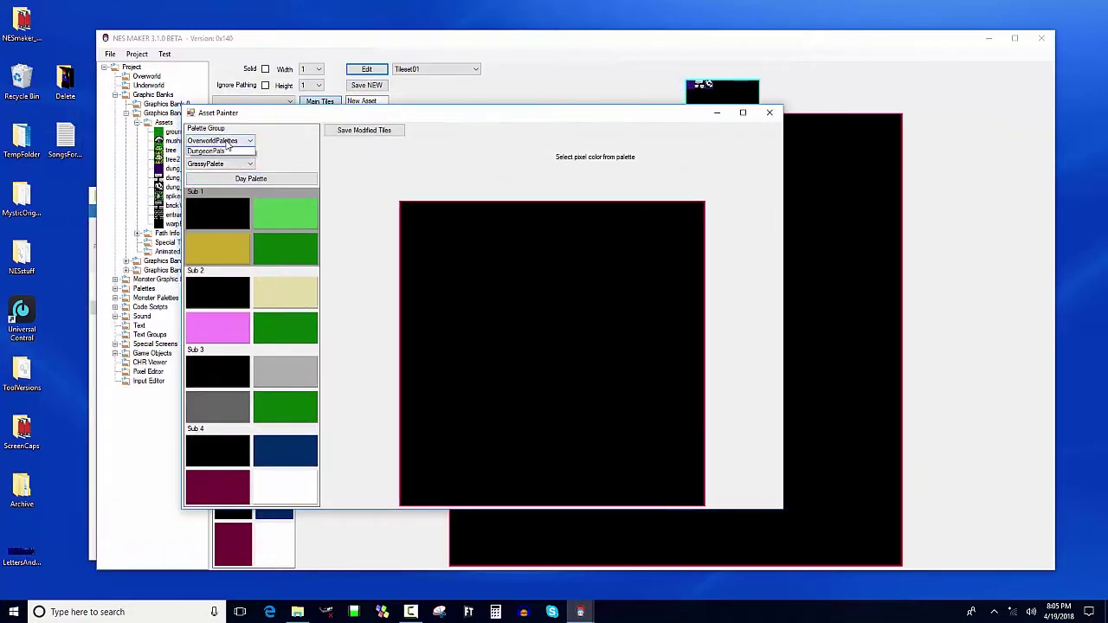
pyautogui.click(223, 151)
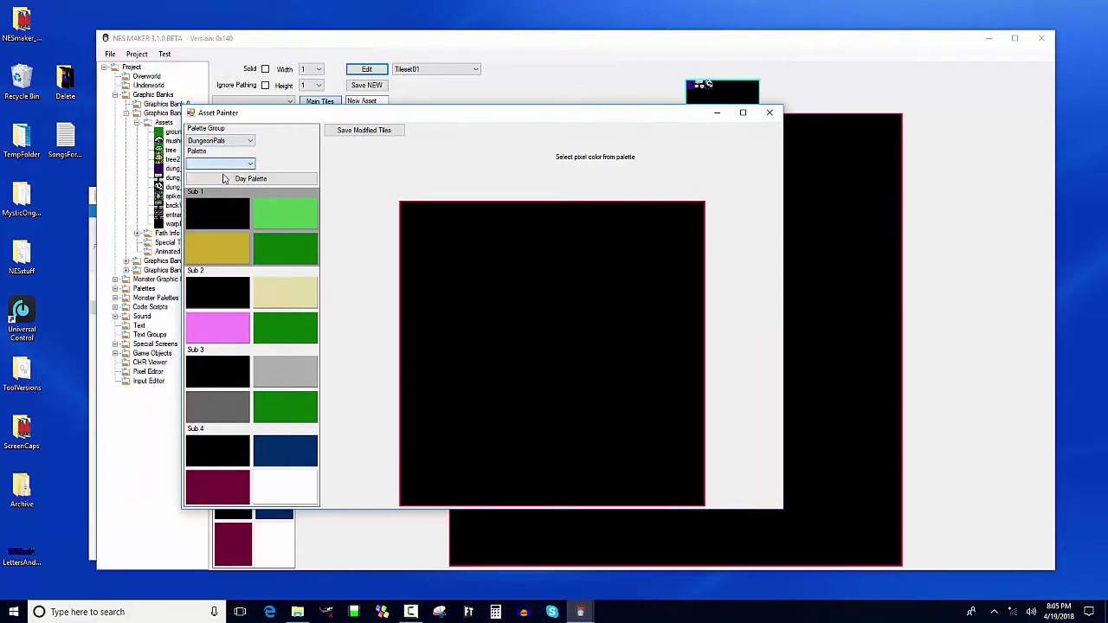
pyautogui.click(238, 386)
pyautogui.click(294, 416)
pyautogui.click(447, 307)
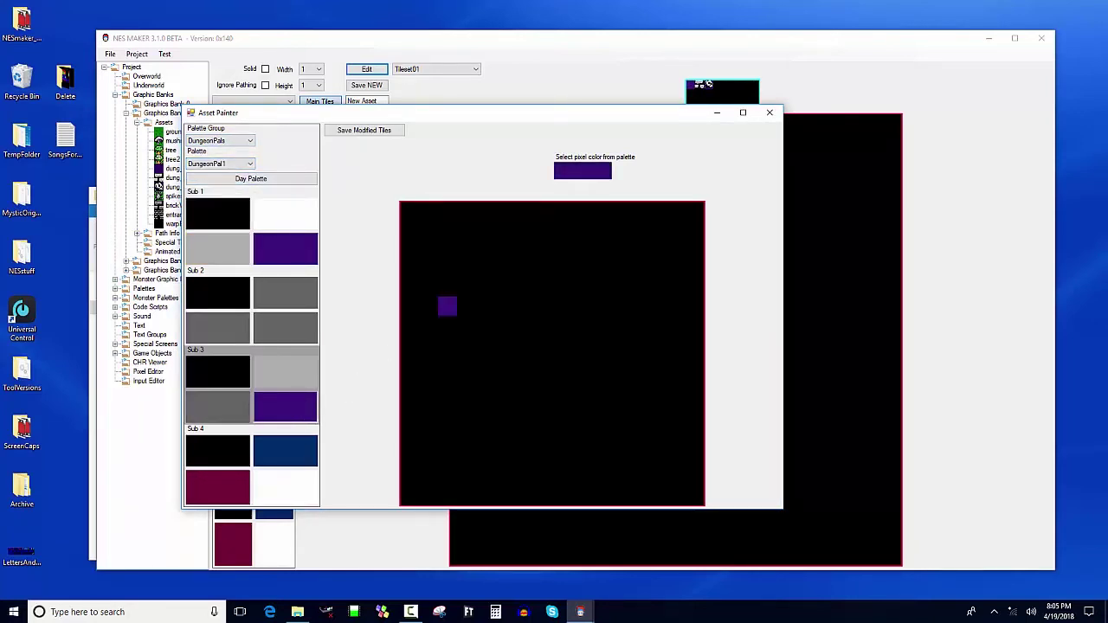
# - Fill the tile purple and draw a black bar up its left side
pyautogui.moveTo(447, 303)
pyautogui.mouseDown()
pyautogui.moveTo(600, 287)
pyautogui.moveTo(429, 250)
pyautogui.moveTo(485, 244)
pyautogui.moveTo(438, 230)
pyautogui.moveTo(523, 229)
pyautogui.moveTo(413, 214)
pyautogui.moveTo(454, 214)
pyautogui.moveTo(391, 350)
pyautogui.moveTo(415, 535)
pyautogui.moveTo(428, 481)
pyautogui.moveTo(398, 472)
pyautogui.moveTo(444, 491)
pyautogui.moveTo(510, 495)
pyautogui.moveTo(635, 435)
pyautogui.moveTo(508, 454)
pyautogui.moveTo(693, 480)
pyautogui.moveTo(707, 205)
pyautogui.moveTo(672, 227)
pyautogui.moveTo(688, 346)
pyautogui.moveTo(700, 335)
pyautogui.moveTo(689, 265)
pyautogui.moveTo(646, 232)
pyautogui.moveTo(670, 256)
pyautogui.moveTo(578, 246)
pyautogui.moveTo(389, 283)
pyautogui.moveTo(453, 278)
pyautogui.moveTo(393, 383)
pyautogui.moveTo(412, 386)
pyautogui.moveTo(448, 338)
pyautogui.moveTo(600, 321)
pyautogui.moveTo(531, 272)
pyautogui.moveTo(669, 361)
pyautogui.moveTo(664, 335)
pyautogui.moveTo(624, 323)
pyautogui.moveTo(574, 355)
pyautogui.moveTo(600, 377)
pyautogui.moveTo(641, 378)
pyautogui.moveTo(547, 425)
pyautogui.moveTo(568, 422)
pyautogui.moveTo(452, 379)
pyautogui.moveTo(542, 375)
pyautogui.moveTo(466, 349)
pyautogui.mouseUp()
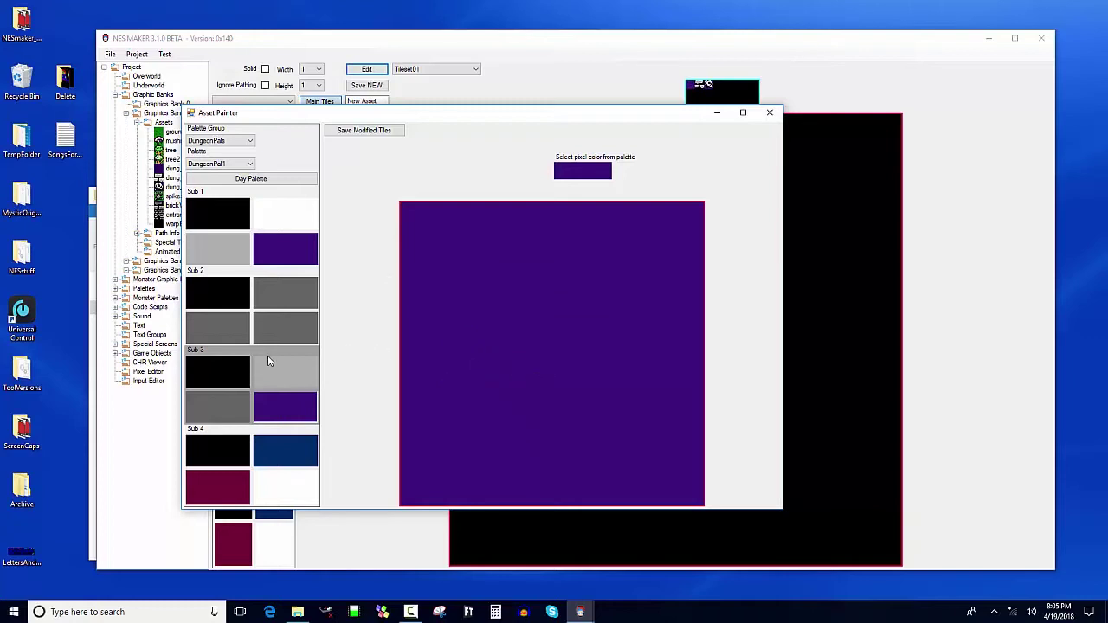
pyautogui.click(227, 367)
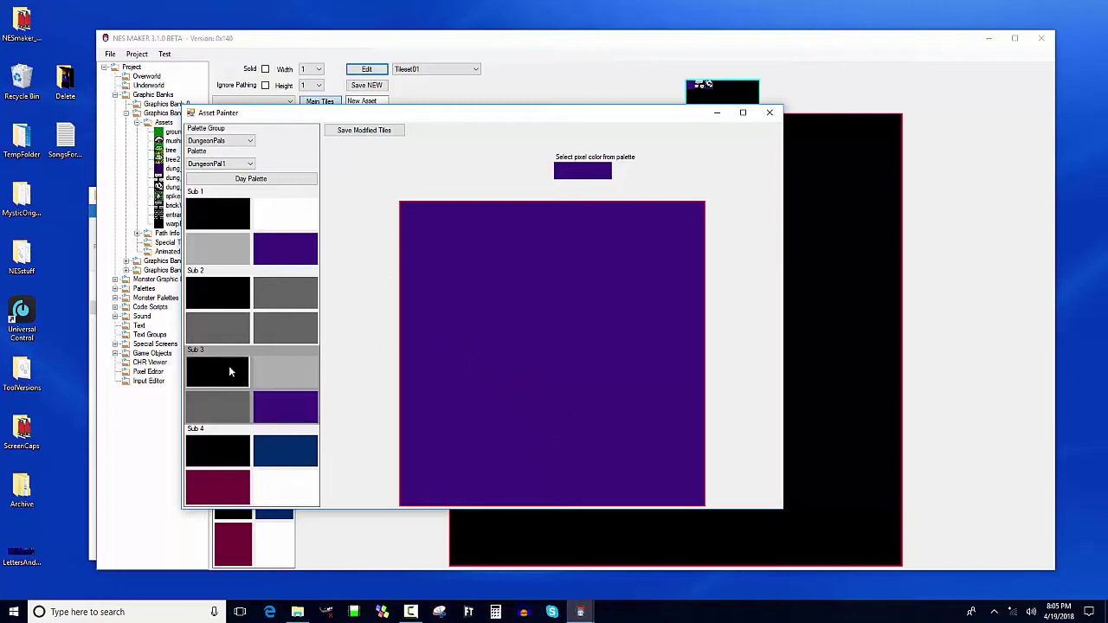
pyautogui.click(428, 459)
pyautogui.moveTo(428, 445); pyautogui.dragTo(427, 221)
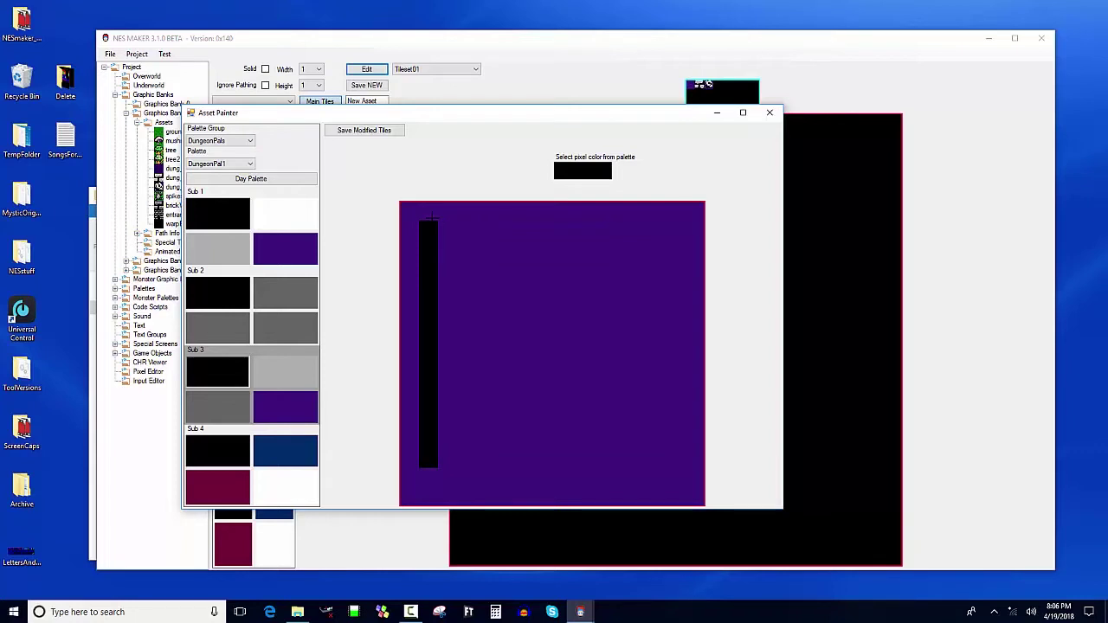
# - Draw the black top, right and bottom borders with stepped corners
pyautogui.click(443, 227)
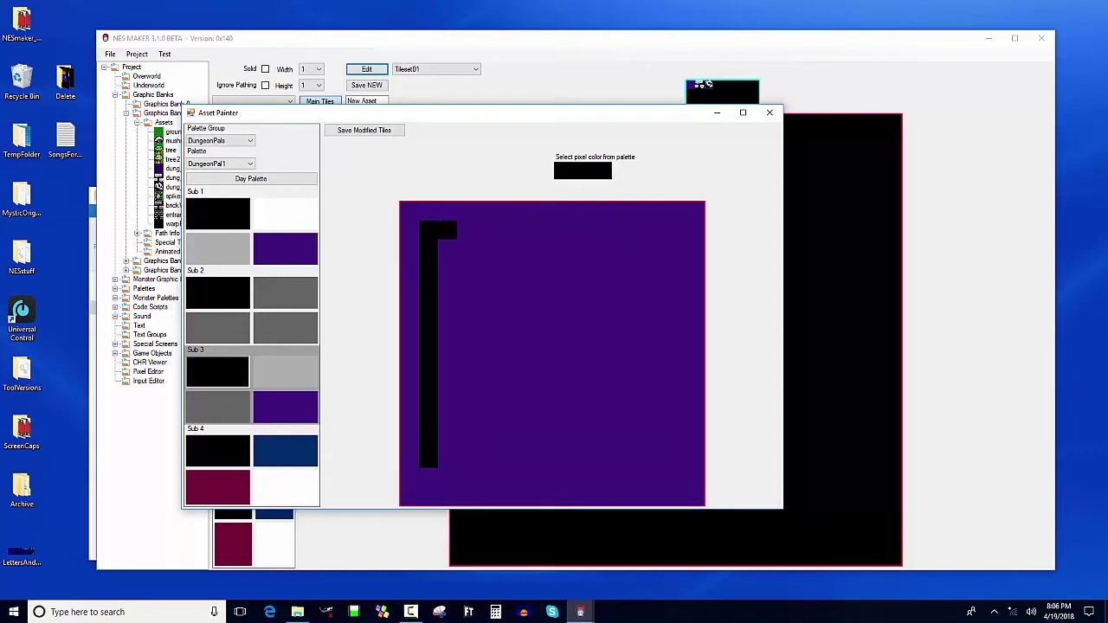
pyautogui.click(467, 231)
pyautogui.click(468, 249)
pyautogui.click(486, 249)
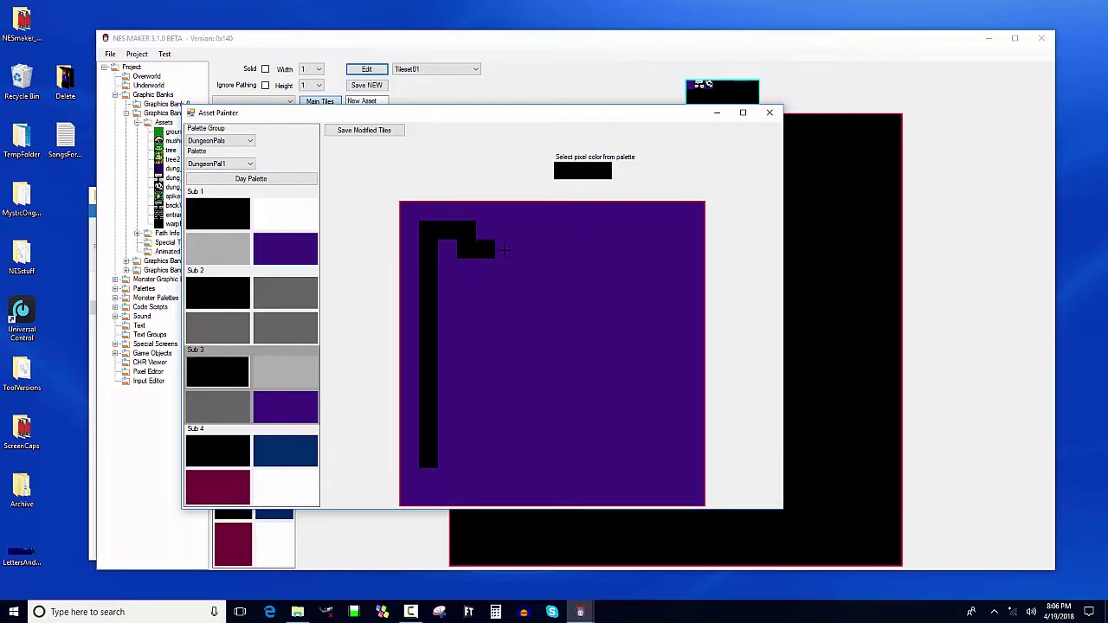
pyautogui.click(504, 250)
pyautogui.click(505, 230)
pyautogui.moveTo(524, 230)
pyautogui.mouseDown()
pyautogui.moveTo(683, 231)
pyautogui.moveTo(676, 466)
pyautogui.mouseUp()
pyautogui.click(660, 457)
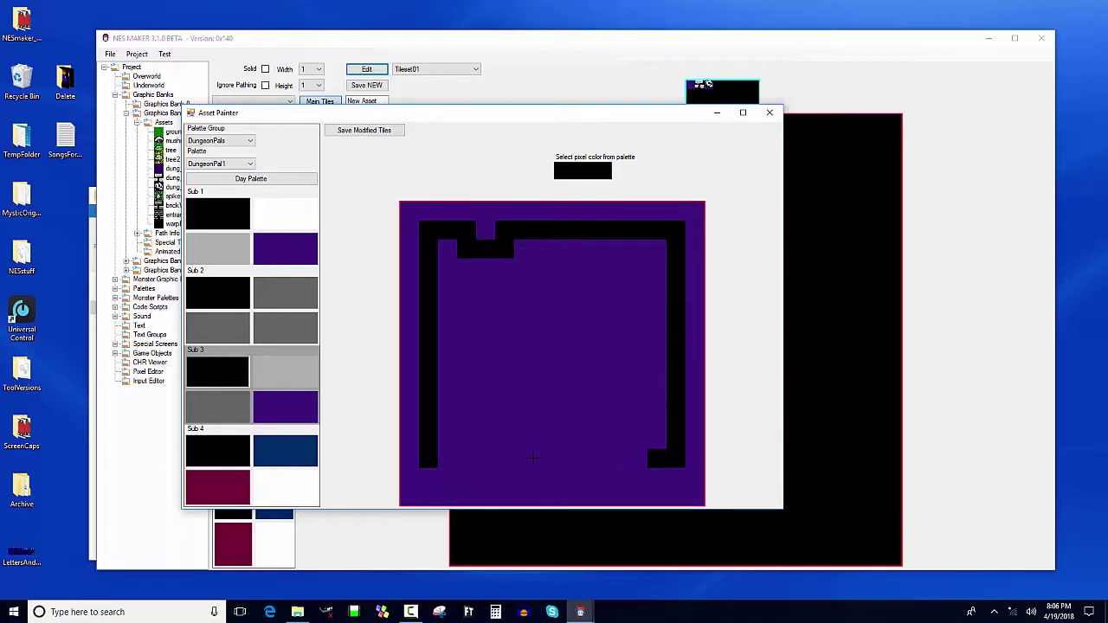
pyautogui.click(448, 459)
pyautogui.moveTo(450, 479); pyautogui.dragTo(659, 478)
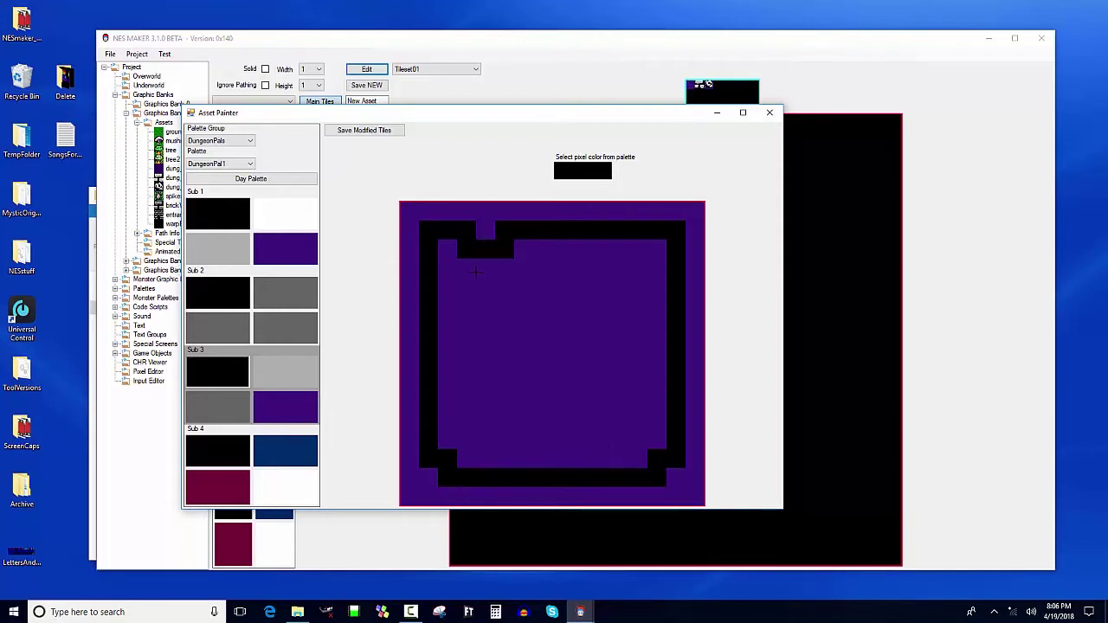
# - Paint a thick black inner spine down the tile's left side
pyautogui.moveTo(470, 264)
pyautogui.mouseDown()
pyautogui.moveTo(467, 315)
pyautogui.moveTo(508, 285)
pyautogui.moveTo(504, 365)
pyautogui.mouseUp()
pyautogui.moveTo(463, 323)
pyautogui.mouseDown()
pyautogui.moveTo(485, 442)
pyautogui.moveTo(467, 454)
pyautogui.moveTo(468, 421)
pyautogui.mouseUp()
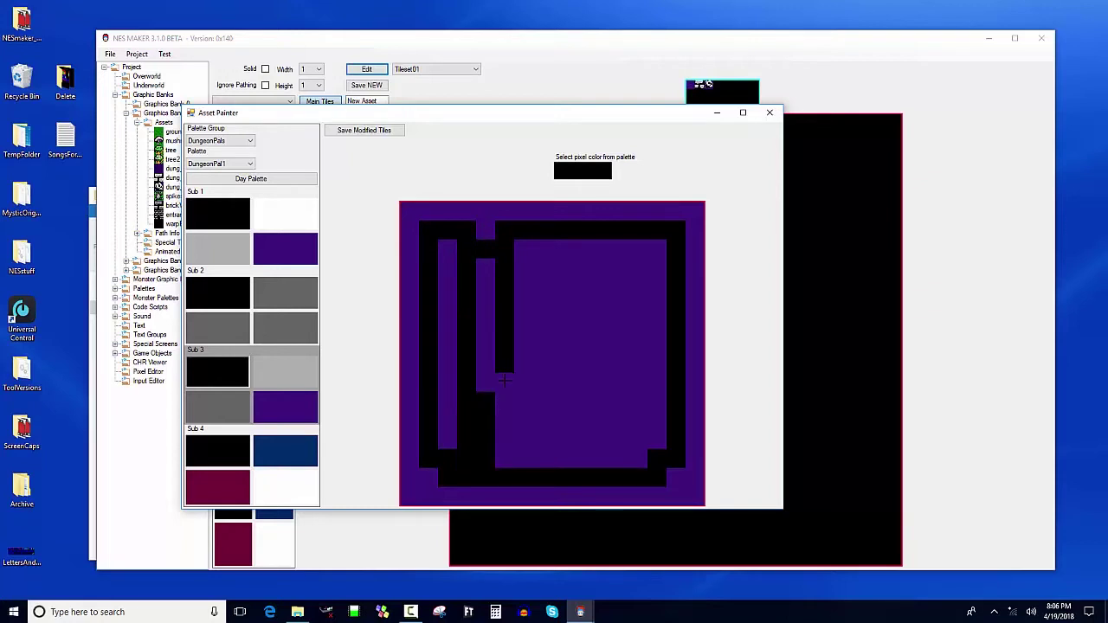
pyautogui.moveTo(505, 377); pyautogui.dragTo(505, 462)
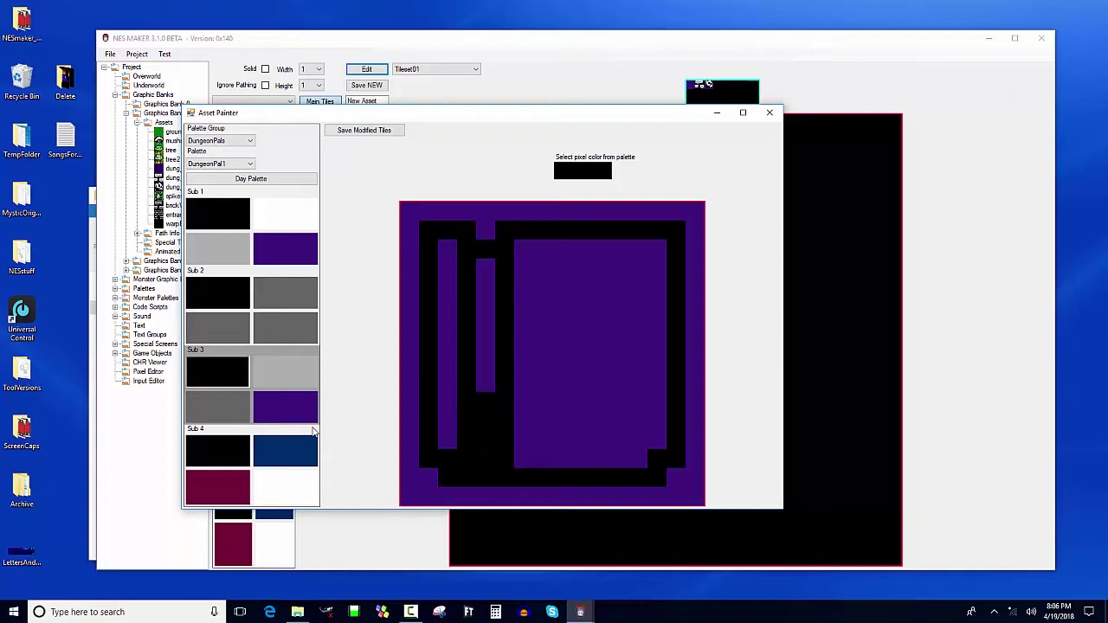
# - Paint the spine column dark grey with alternating black cells
pyautogui.click(231, 407)
pyautogui.click(484, 459)
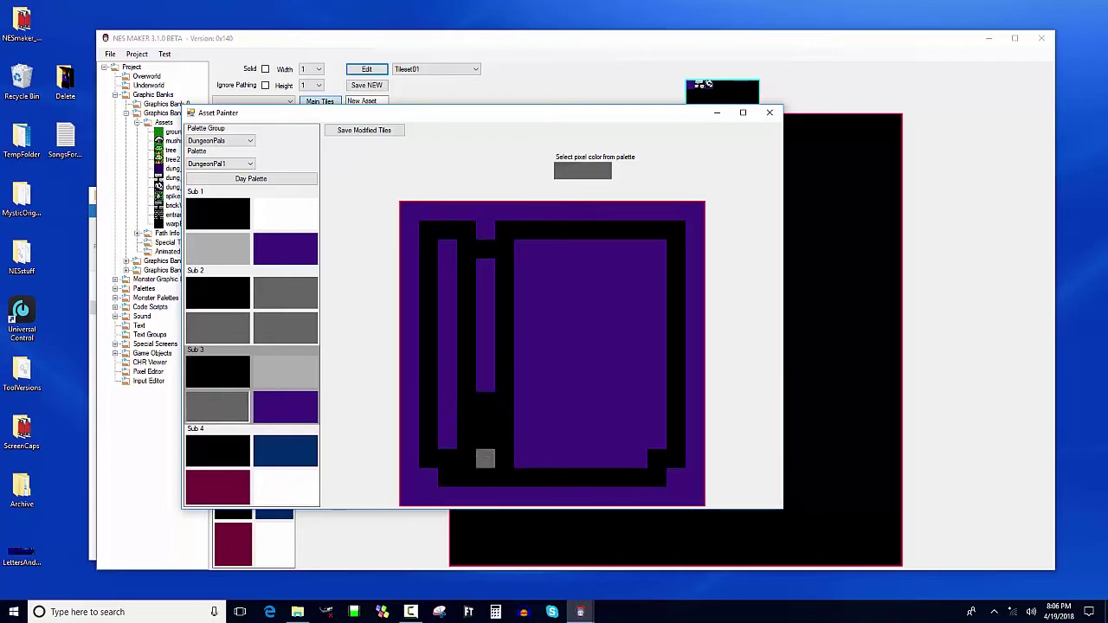
pyautogui.moveTo(485, 459); pyautogui.dragTo(485, 427)
pyautogui.click(486, 401)
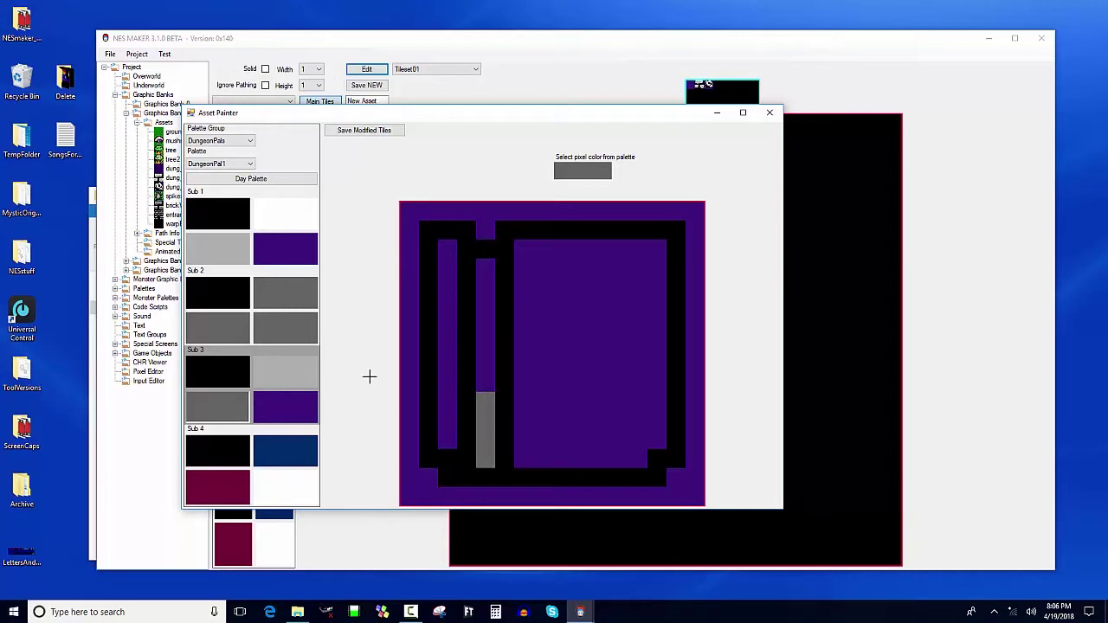
pyautogui.moveTo(485, 264); pyautogui.dragTo(485, 391)
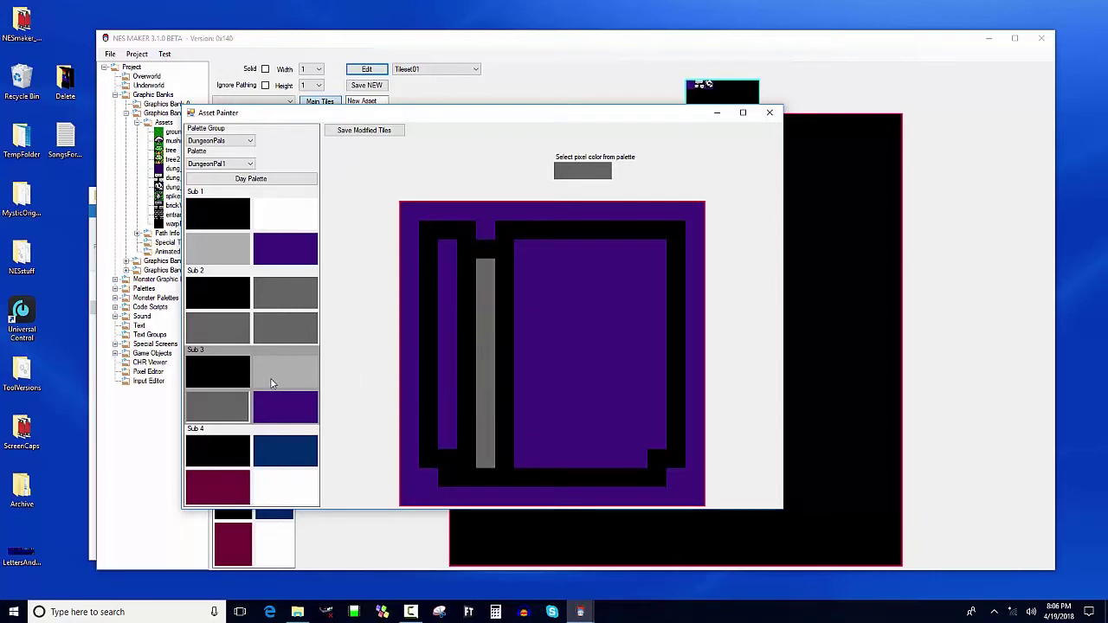
pyautogui.click(217, 373)
pyautogui.click(486, 440)
pyautogui.click(485, 402)
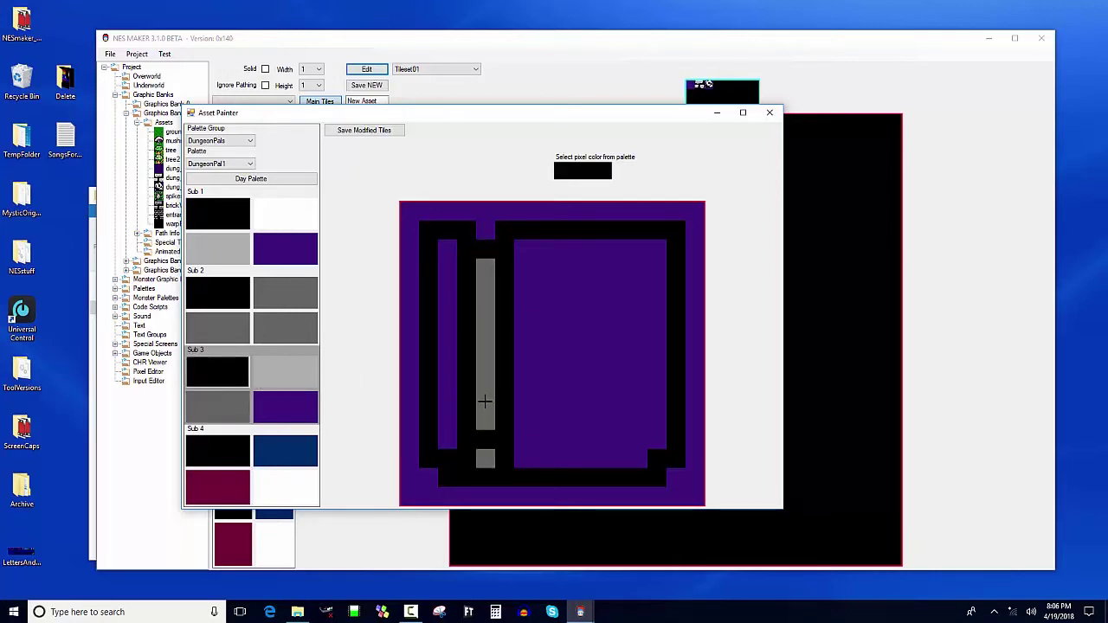
pyautogui.click(486, 365)
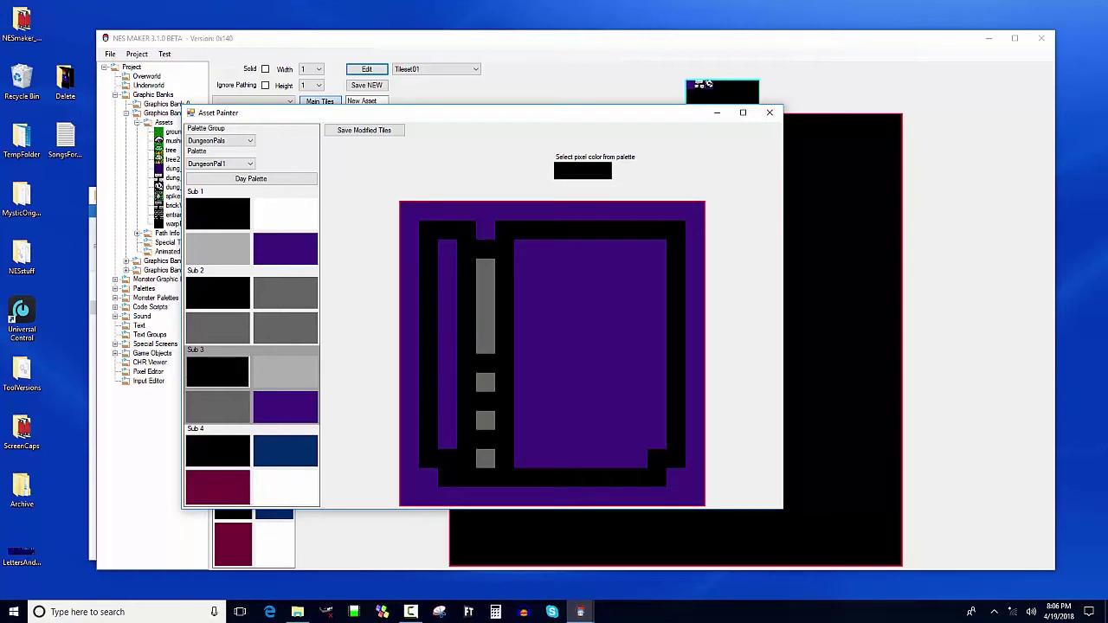
pyautogui.click(485, 327)
pyautogui.click(486, 289)
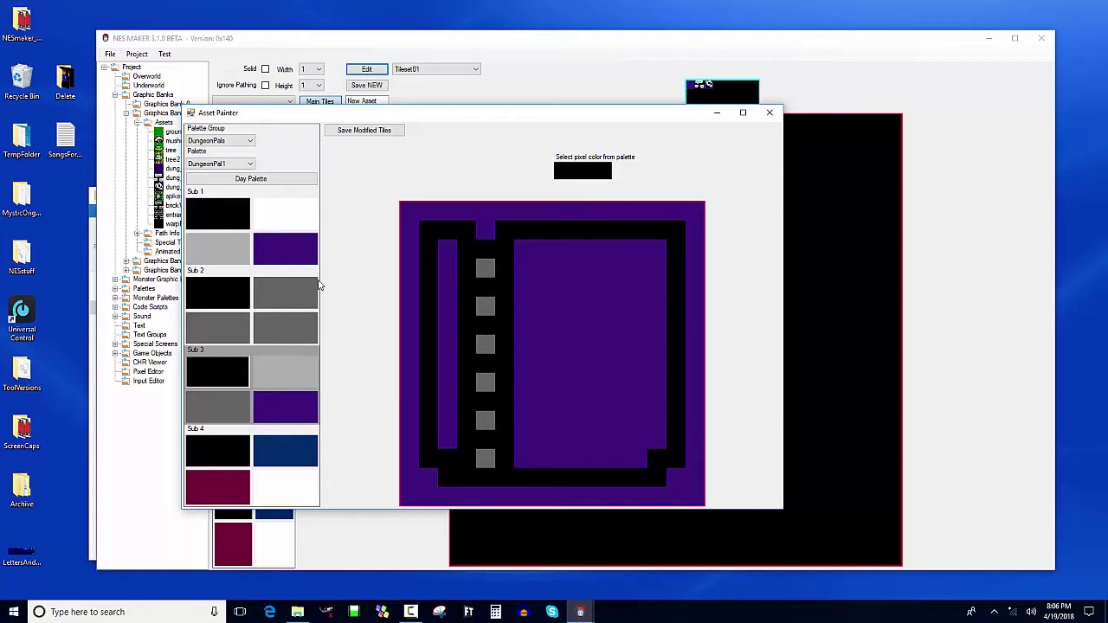
# - Add light grey down the left edge and across the large inner panel
pyautogui.click(279, 381)
pyautogui.moveTo(448, 247); pyautogui.dragTo(449, 437)
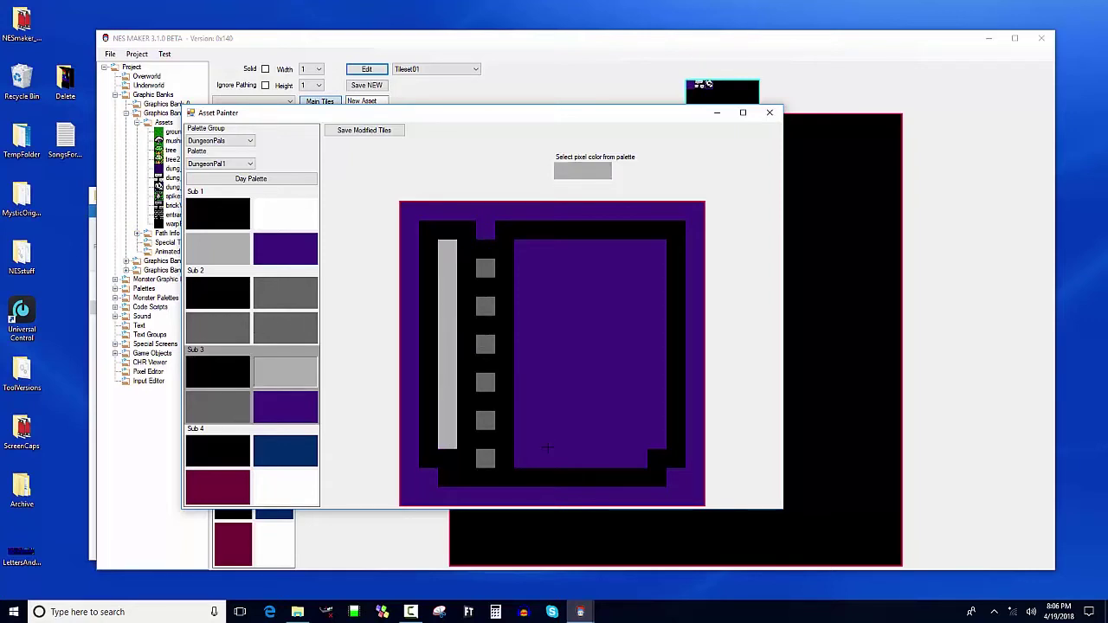
pyautogui.moveTo(547, 447)
pyautogui.mouseDown()
pyautogui.moveTo(626, 455)
pyautogui.moveTo(634, 438)
pyautogui.moveTo(654, 438)
pyautogui.moveTo(656, 261)
pyautogui.moveTo(644, 256)
pyautogui.moveTo(531, 254)
pyautogui.moveTo(528, 421)
pyautogui.moveTo(540, 437)
pyautogui.moveTo(595, 426)
pyautogui.moveTo(536, 349)
pyautogui.moveTo(555, 375)
pyautogui.moveTo(545, 280)
pyautogui.moveTo(567, 269)
pyautogui.moveTo(615, 271)
pyautogui.moveTo(632, 284)
pyautogui.moveTo(634, 319)
pyautogui.moveTo(635, 266)
pyautogui.moveTo(639, 409)
pyautogui.moveTo(629, 421)
pyautogui.moveTo(599, 416)
pyautogui.moveTo(616, 424)
pyautogui.moveTo(601, 430)
pyautogui.moveTo(621, 428)
pyautogui.moveTo(622, 350)
pyautogui.moveTo(602, 374)
pyautogui.moveTo(592, 311)
pyautogui.moveTo(552, 302)
pyautogui.moveTo(638, 299)
pyautogui.moveTo(590, 335)
pyautogui.moveTo(617, 314)
pyautogui.mouseUp()
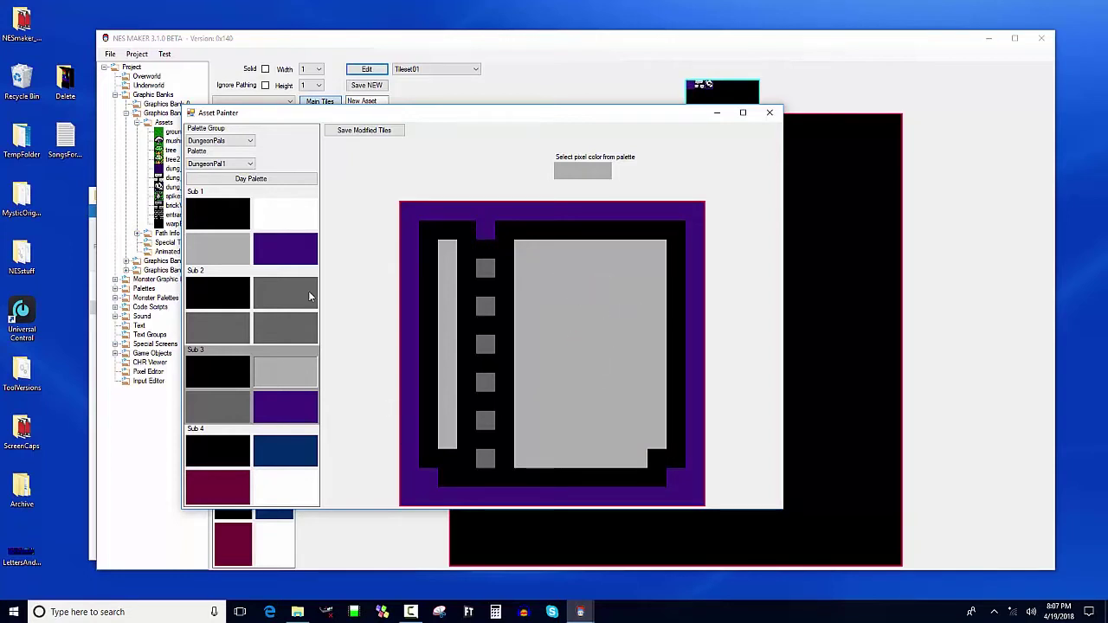
# - Paint the bottom strip black with a light grey row inside it
pyautogui.click(218, 372)
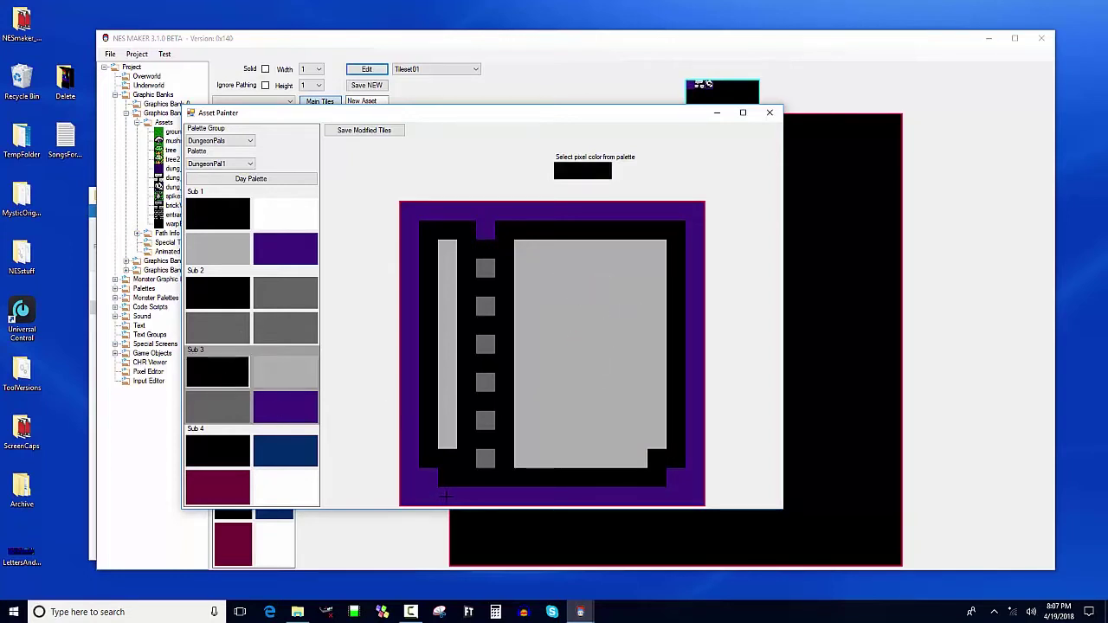
pyautogui.moveTo(441, 496); pyautogui.dragTo(665, 496)
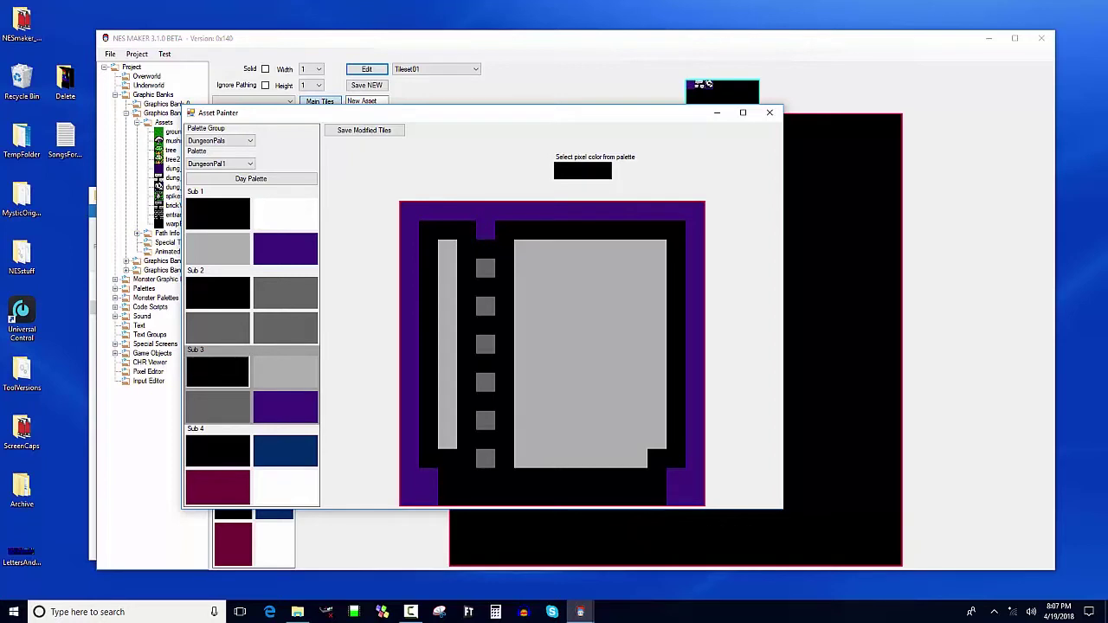
pyautogui.click(273, 374)
pyautogui.moveTo(520, 478); pyautogui.dragTo(645, 478)
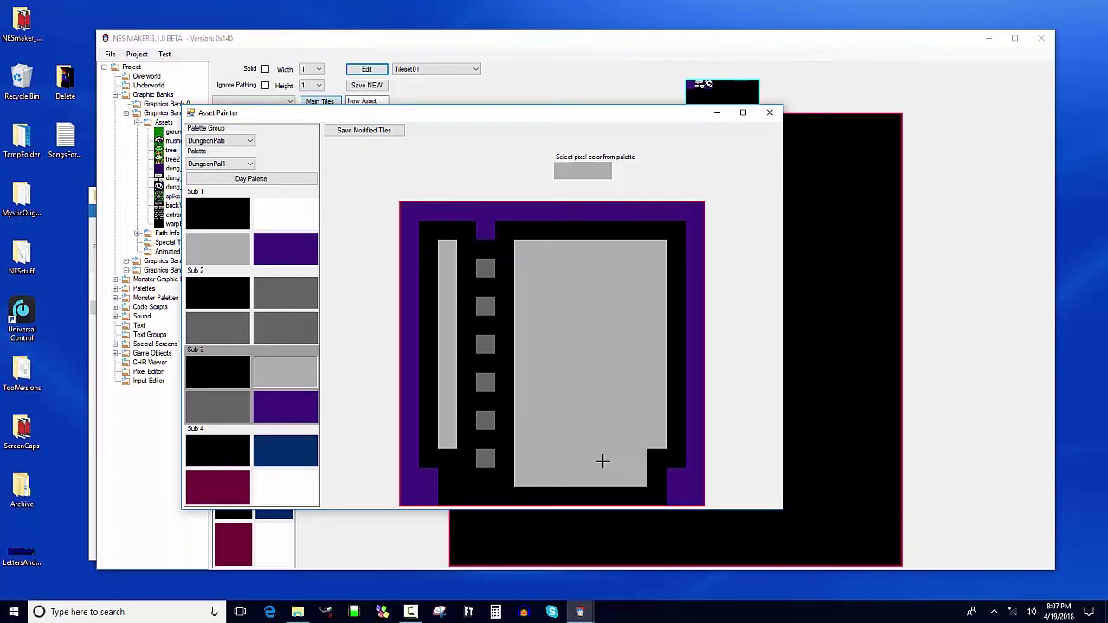
# - Draw a black line in the grey panel and add black face pixels
pyautogui.click(240, 359)
pyautogui.moveTo(546, 246)
pyautogui.mouseDown()
pyautogui.moveTo(547, 390)
pyautogui.moveTo(642, 383)
pyautogui.moveTo(638, 243)
pyautogui.mouseUp()
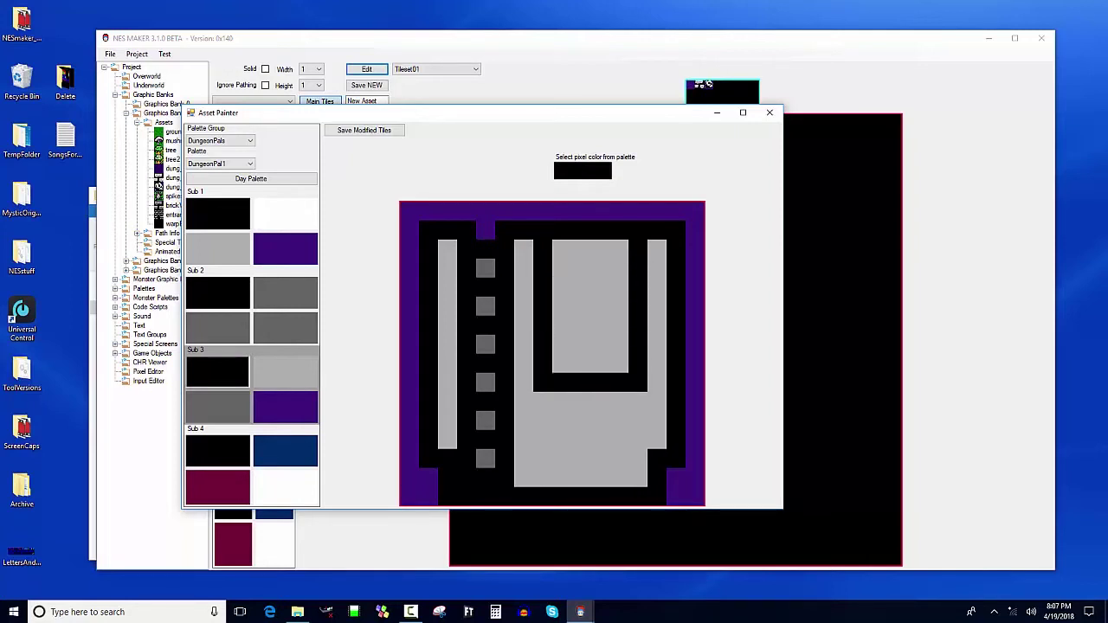
pyautogui.click(581, 440)
pyautogui.click(594, 428)
pyautogui.click(561, 424)
# - Paint a purple emblem of blocks and pixels into the grey panel
pyautogui.click(303, 406)
pyautogui.click(568, 364)
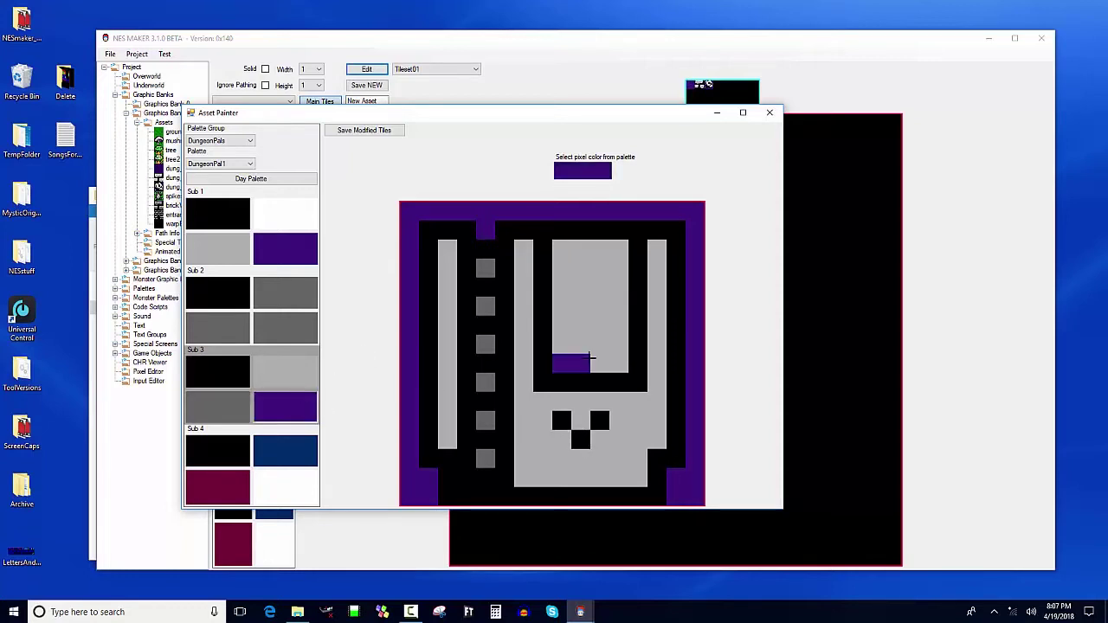
pyautogui.click(589, 326)
pyautogui.moveTo(594, 302)
pyautogui.mouseDown()
pyautogui.moveTo(576, 294)
pyautogui.moveTo(602, 252)
pyautogui.moveTo(587, 269)
pyautogui.moveTo(618, 260)
pyautogui.moveTo(613, 362)
pyautogui.moveTo(578, 345)
pyautogui.moveTo(561, 316)
pyautogui.moveTo(575, 305)
pyautogui.moveTo(565, 290)
pyautogui.mouseUp()
pyautogui.click(560, 267)
# - Save the modified tile, accept the tileset reload prompts, and preview it in Sub 3
pyautogui.click(242, 399)
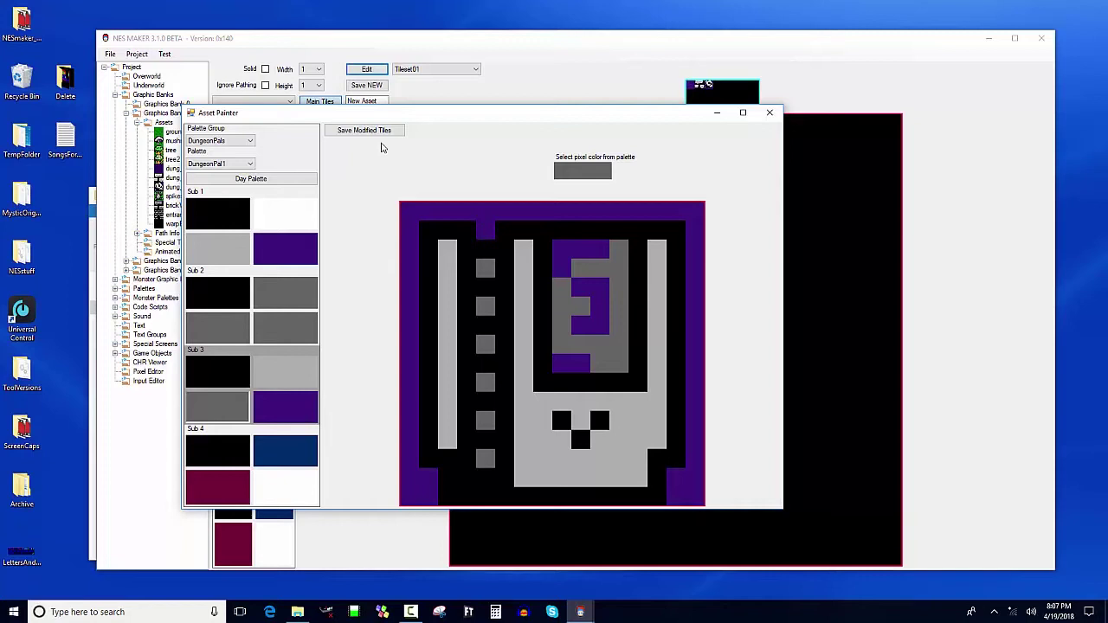
pyautogui.click(371, 131)
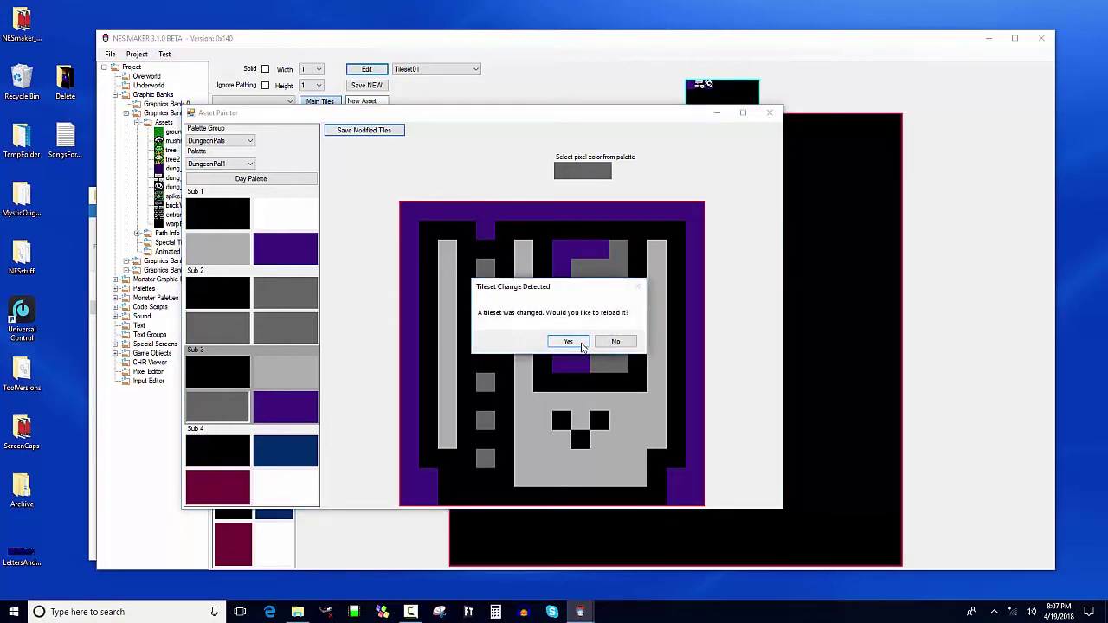
pyautogui.click(583, 347)
pyautogui.click(589, 355)
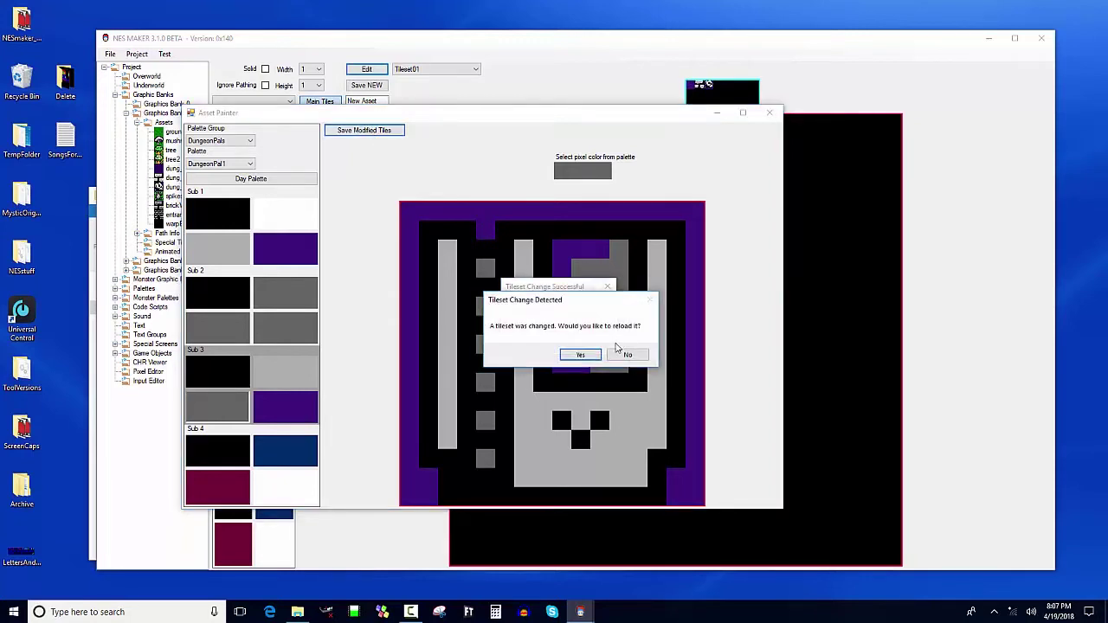
pyautogui.click(580, 355)
pyautogui.click(587, 350)
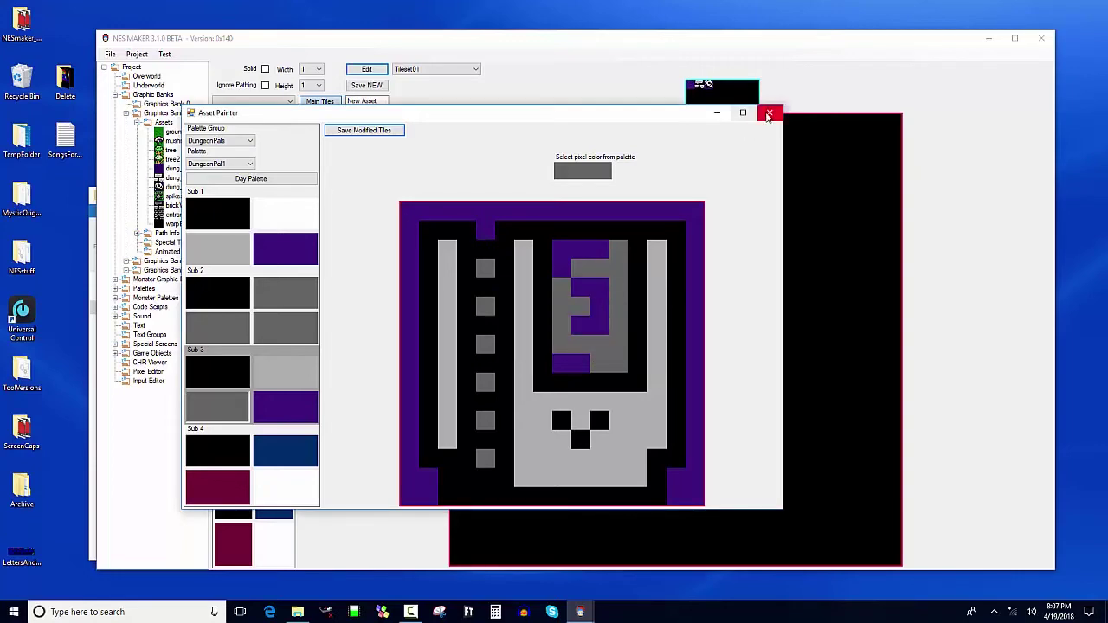
pyautogui.click(768, 114)
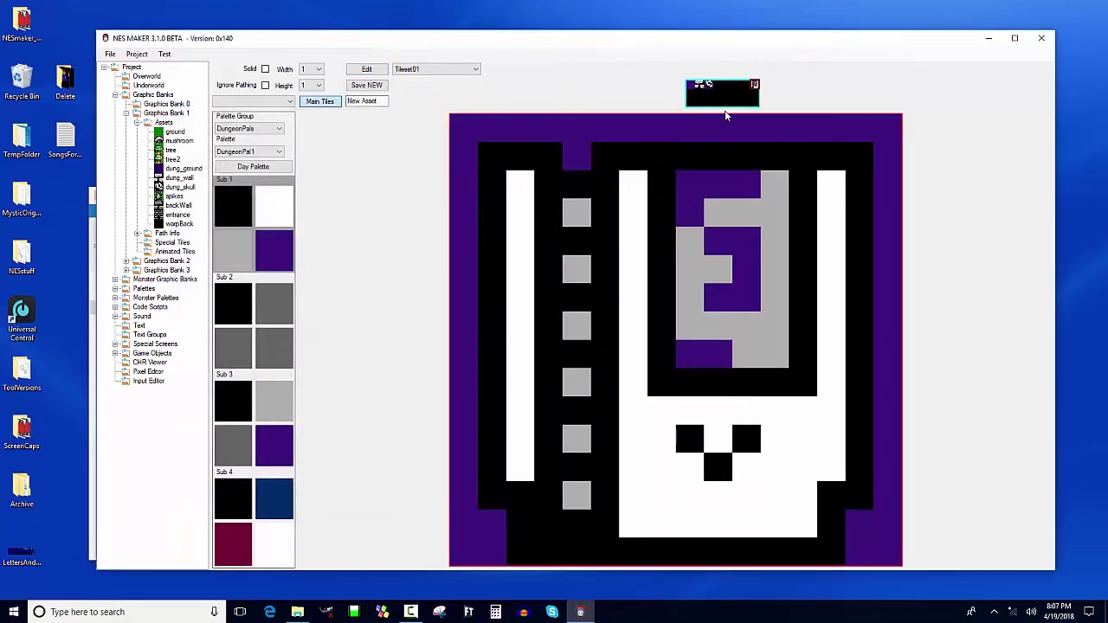
pyautogui.click(256, 444)
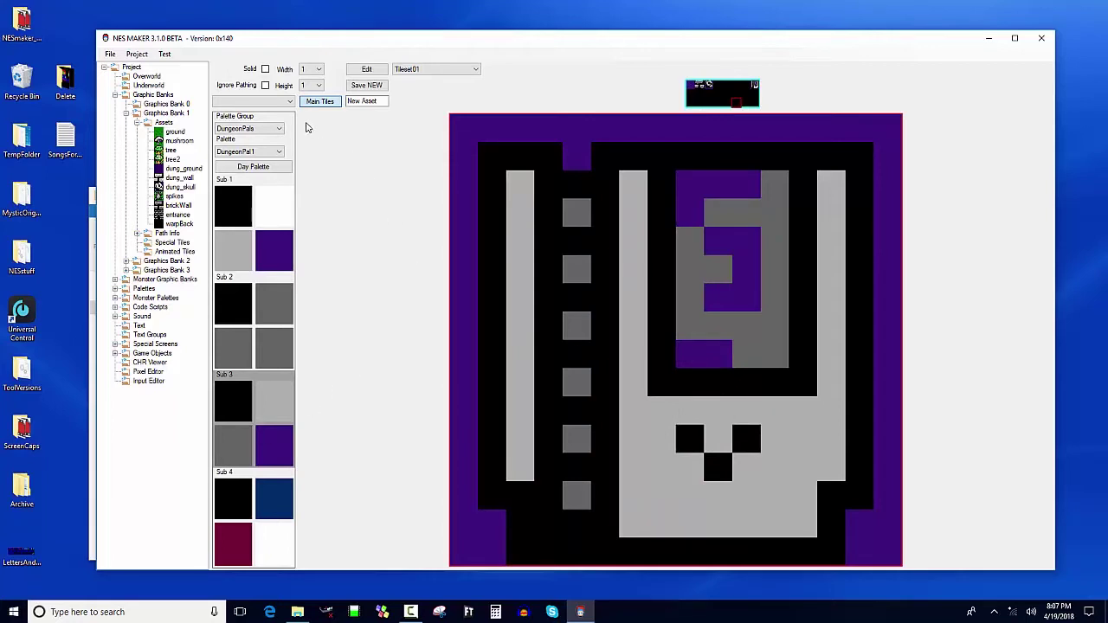
# - Make the tile a Win type named 'winTile' and save it as a new asset
pyautogui.click(288, 102)
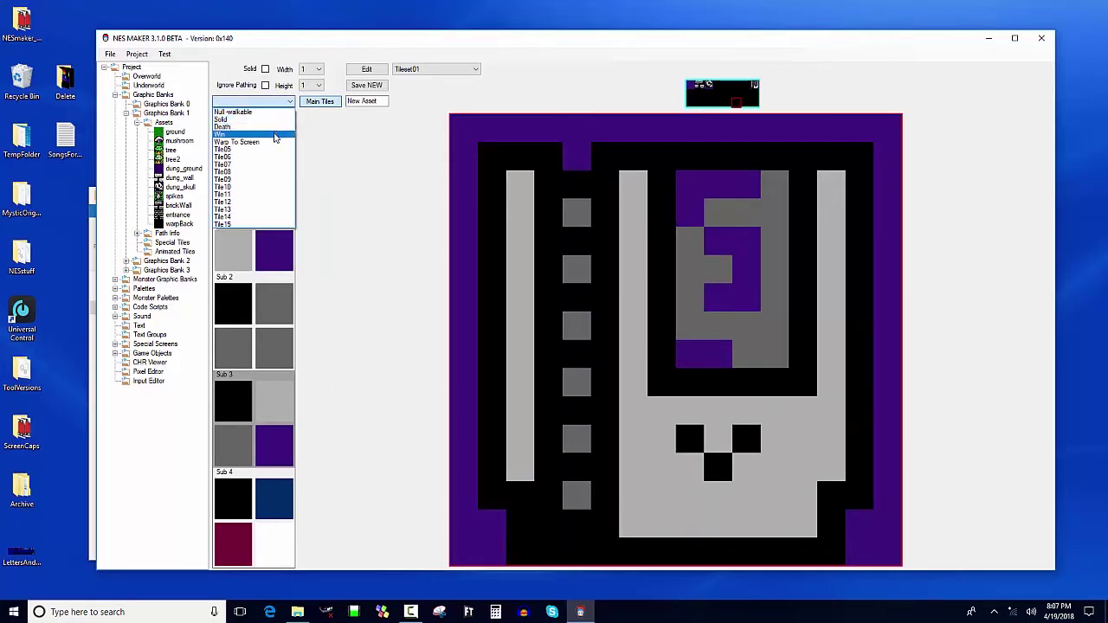
pyautogui.click(274, 137)
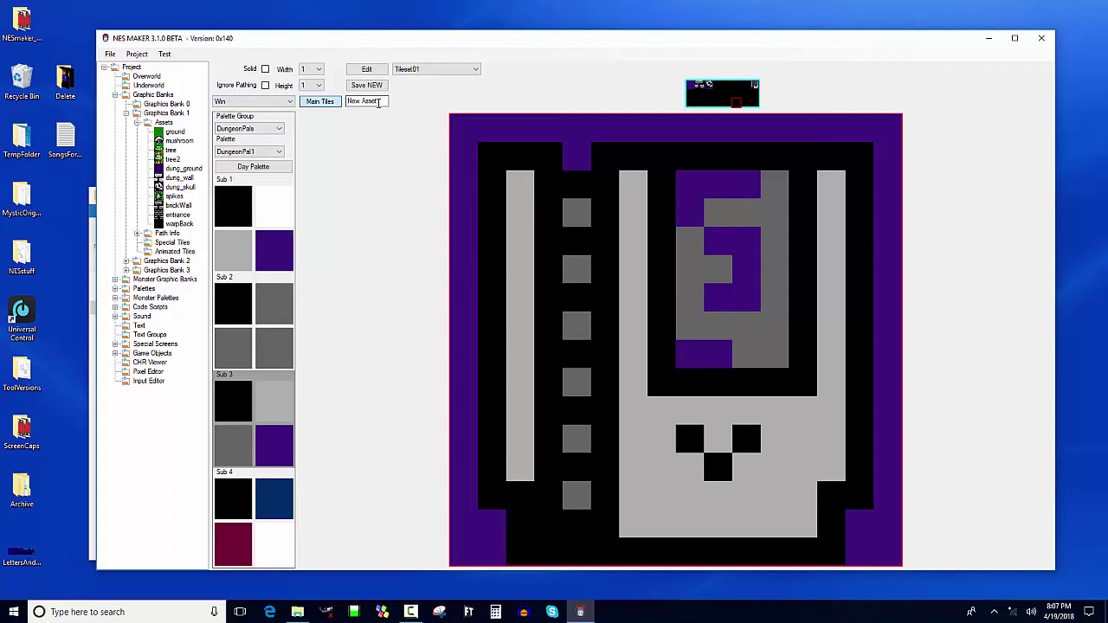
pyautogui.moveTo(379, 102); pyautogui.dragTo(347, 102)
pyautogui.write('winTile')
pyautogui.click(366, 85)
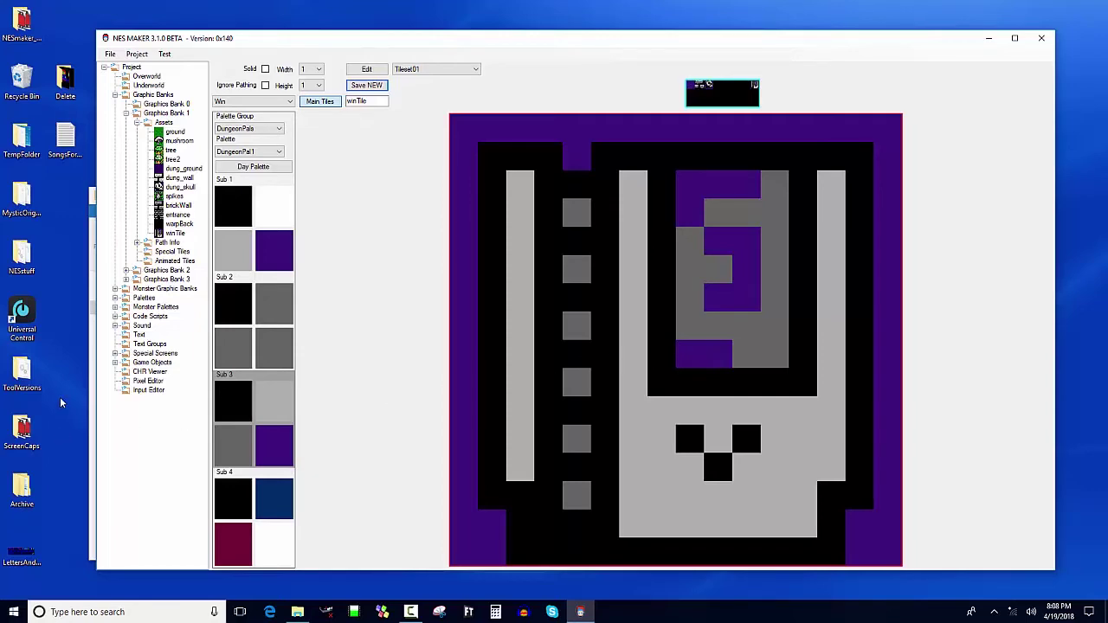
pyautogui.moveTo(411, 40); pyautogui.dragTo(597, 221)
# - Open HandlePlayerWin.asm from GameEngineData\Routines\System in Notepad++
pyautogui.click(290, 191)
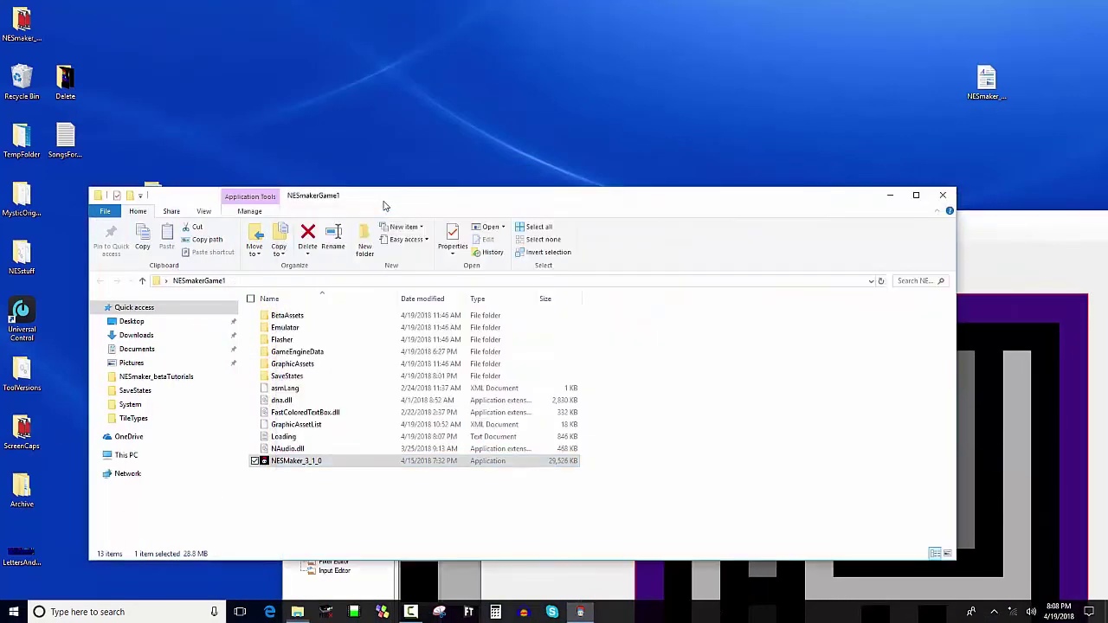
pyautogui.doubleClick(295, 353)
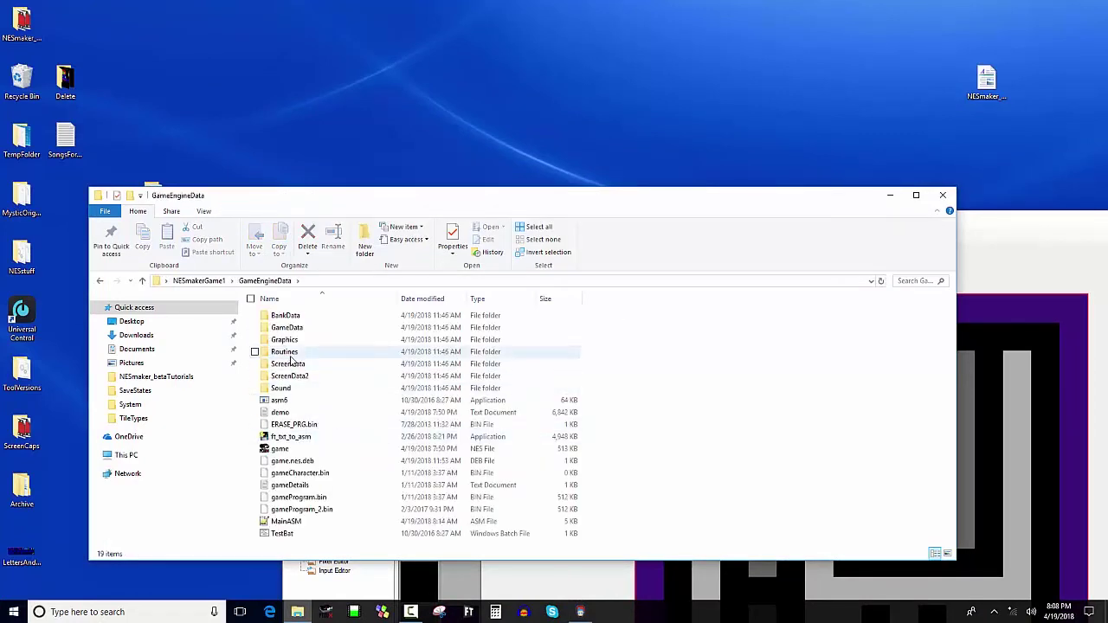
pyautogui.doubleClick(288, 353)
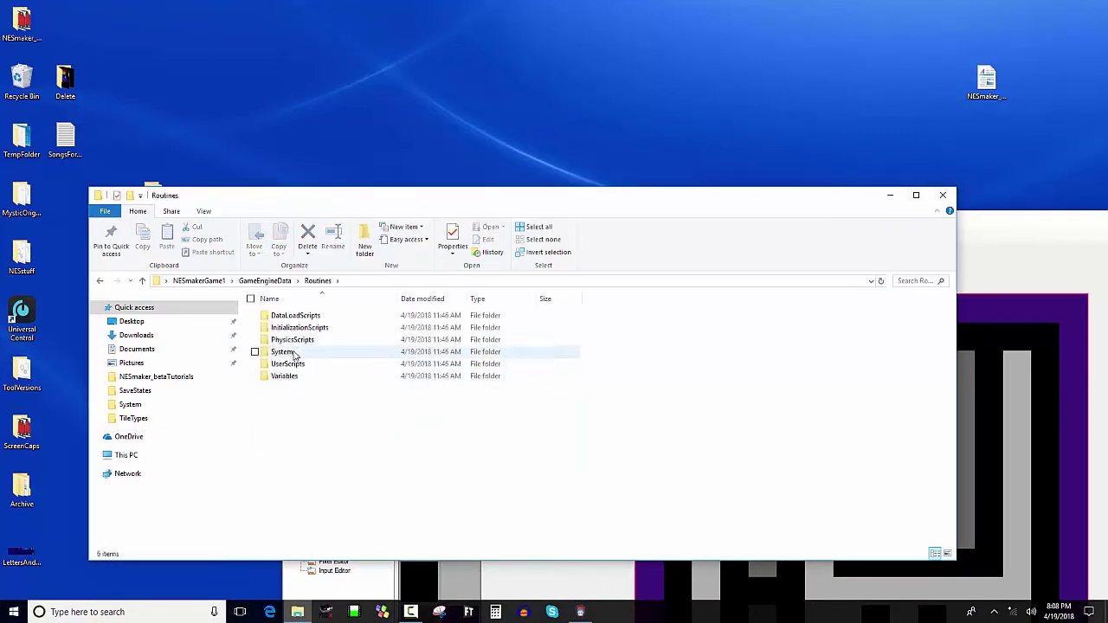
pyautogui.doubleClick(290, 352)
pyautogui.scroll(-5, 407, 450)
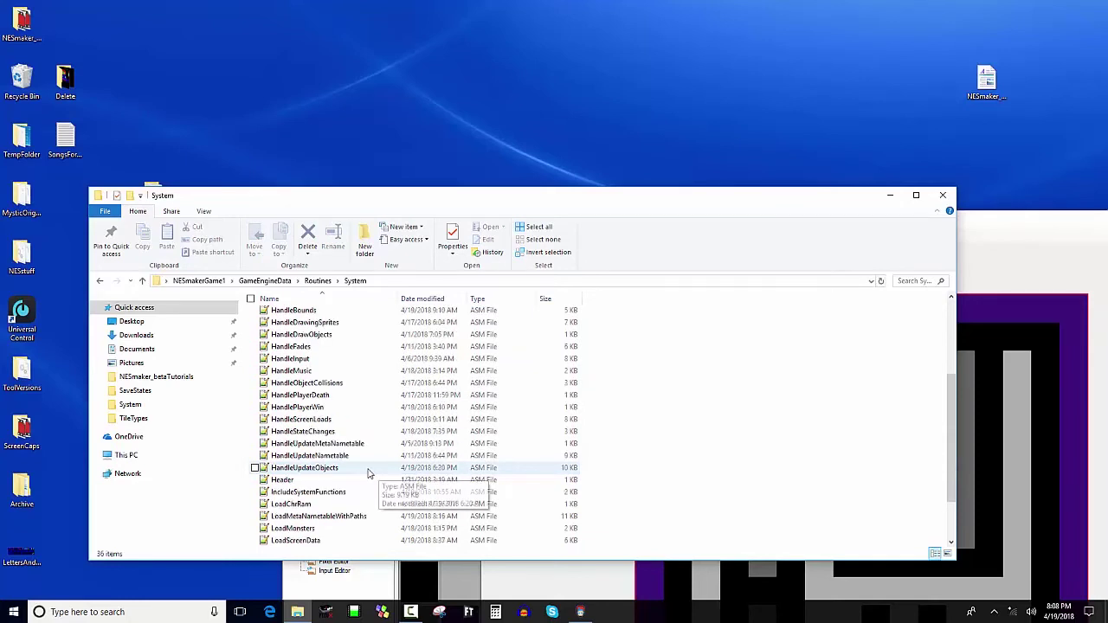
pyautogui.scroll(-2, 364, 472)
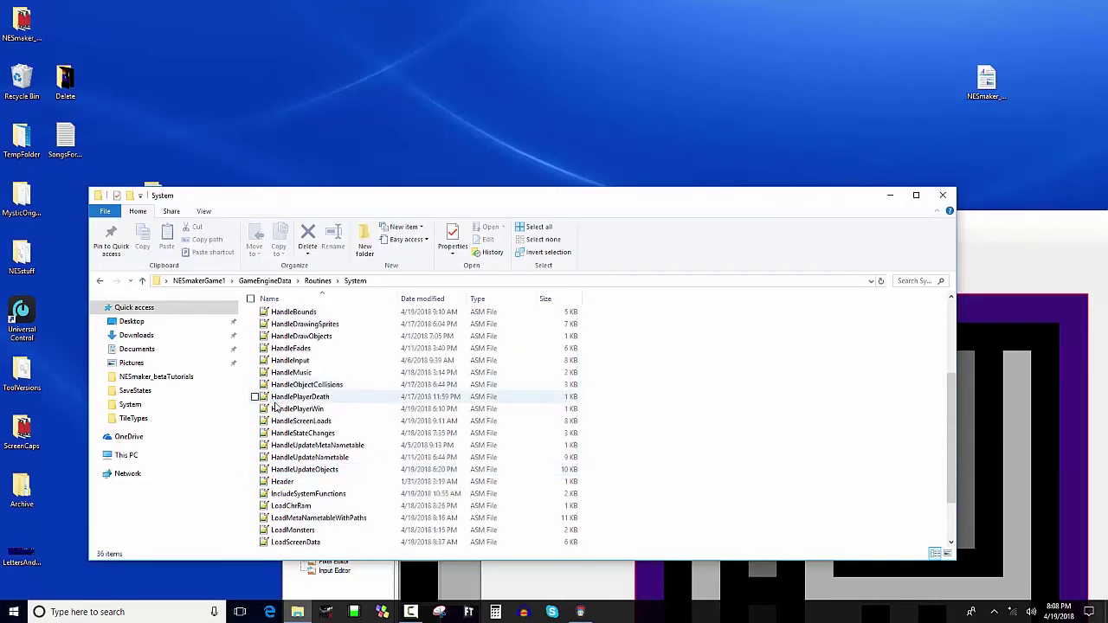
pyautogui.doubleClick(295, 410)
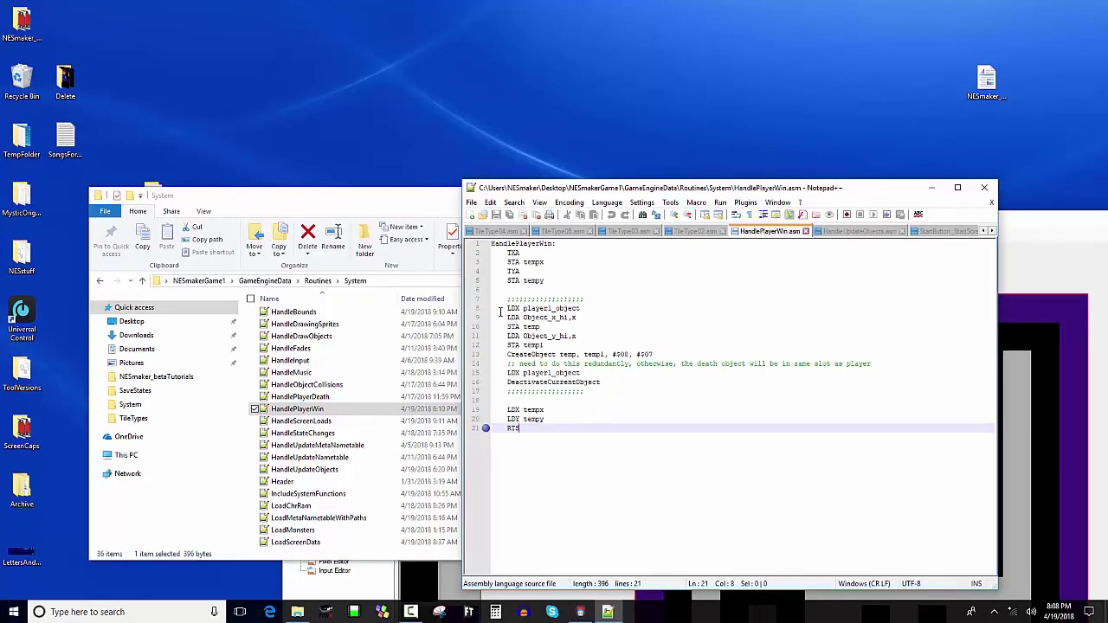
pyautogui.moveTo(500, 309); pyautogui.dragTo(667, 382)
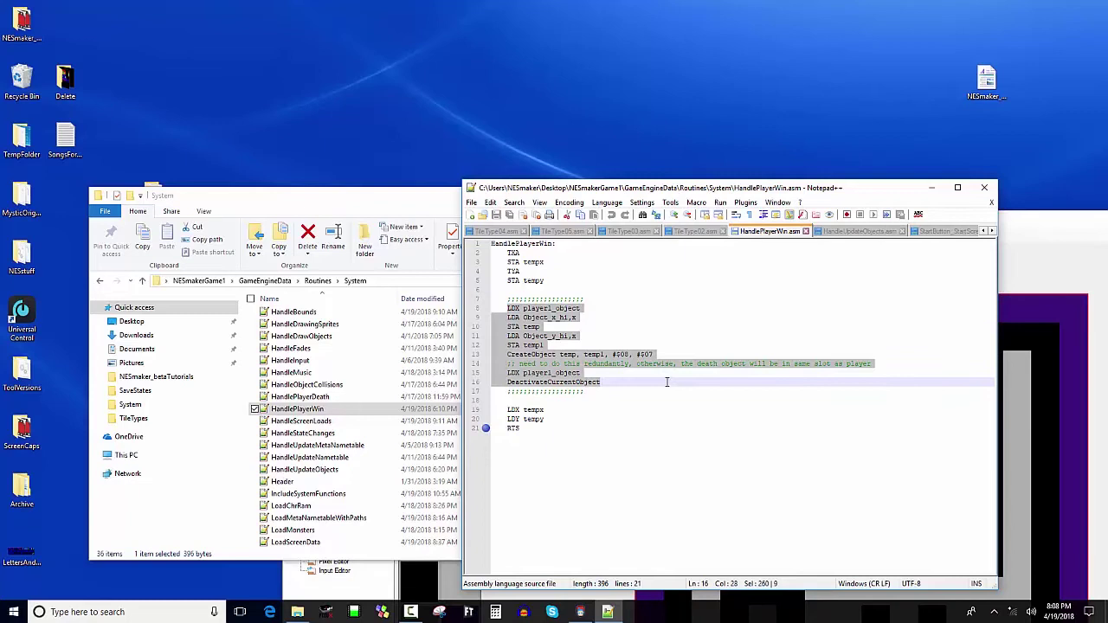
pyautogui.doubleClick(624, 354)
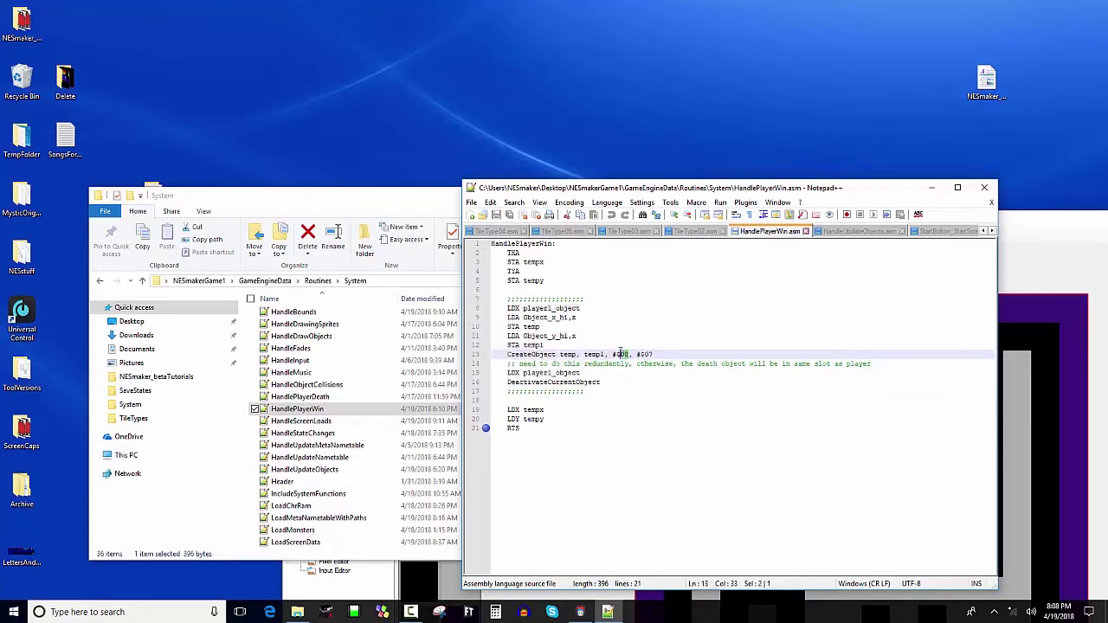
pyautogui.click(503, 354)
pyautogui.doubleClick(512, 354)
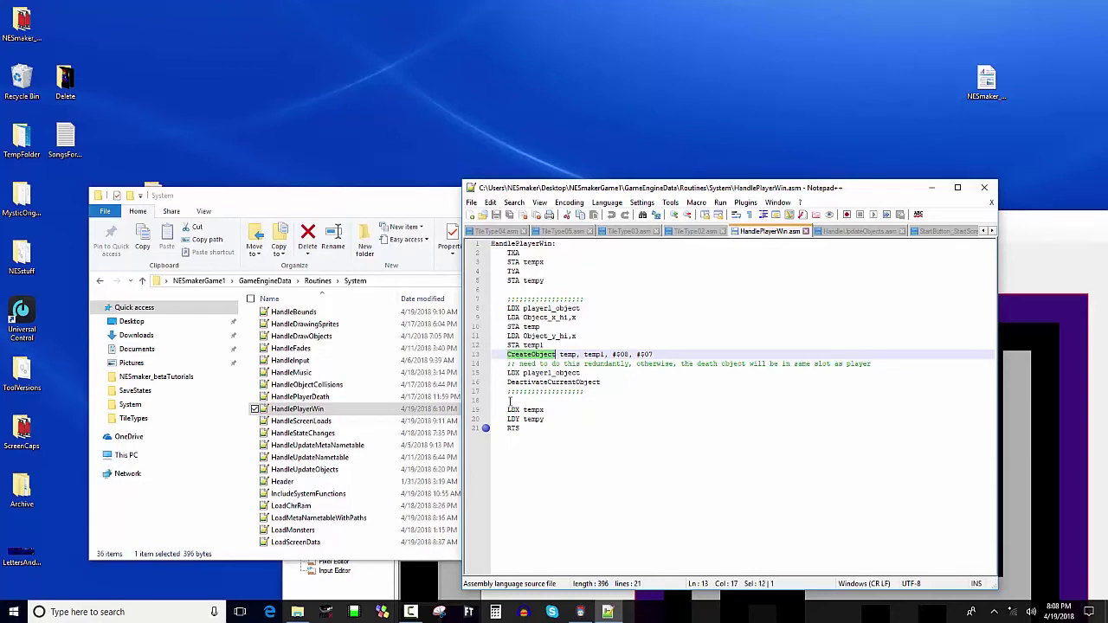
pyautogui.click(524, 355)
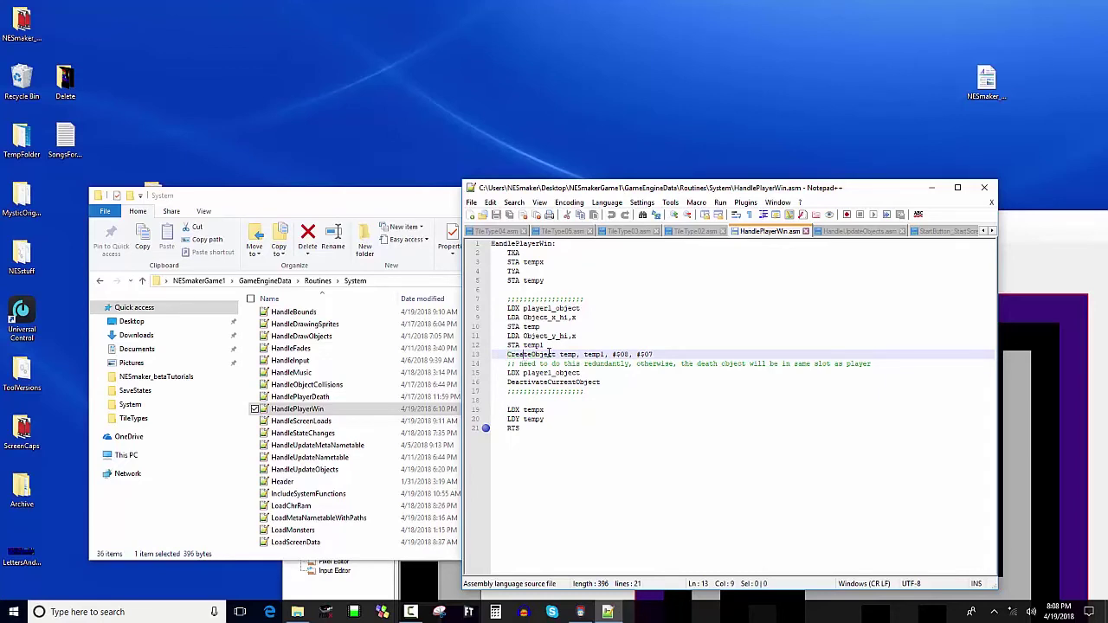
pyautogui.click(579, 354)
pyautogui.doubleClick(564, 354)
pyautogui.doubleClick(595, 355)
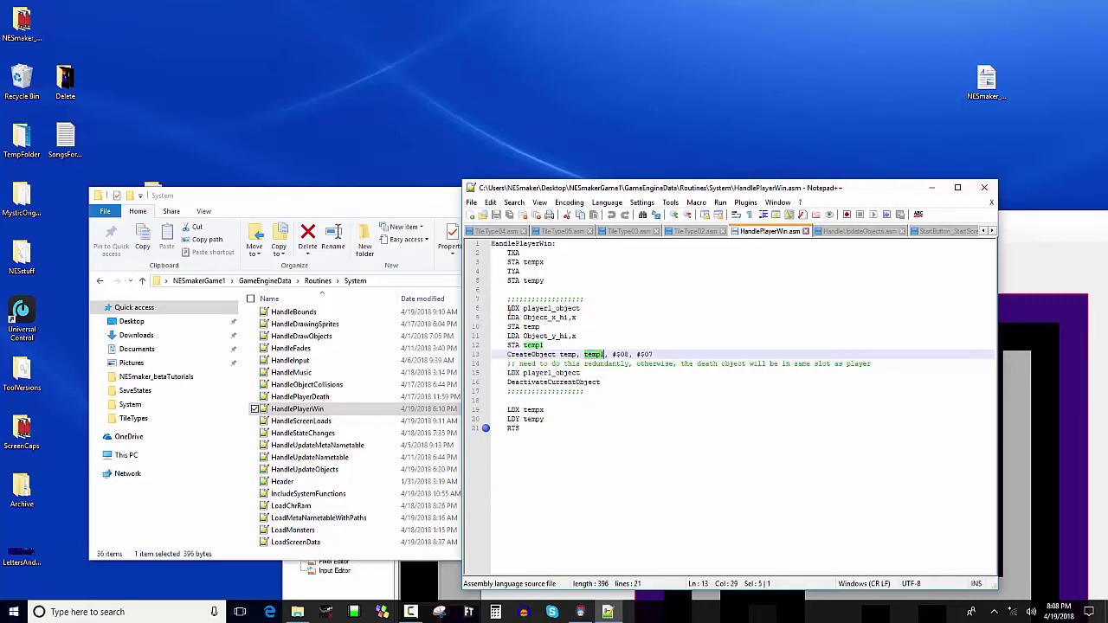
pyautogui.press('Up')
pyautogui.press('Up')
pyautogui.press('Up')
pyautogui.press('Up')
pyautogui.press('Up')
pyautogui.press('Left')
pyautogui.press('Left')
pyautogui.press('Left')
pyautogui.press('Left')
pyautogui.press('Left')
pyautogui.press('Left')
pyautogui.press('Left')
pyautogui.press('Left')
pyautogui.press('Left')
pyautogui.press('Left')
pyautogui.press('Left')
pyautogui.press('Left')
pyautogui.press('Down')
pyautogui.press('Down')
pyautogui.press('Down')
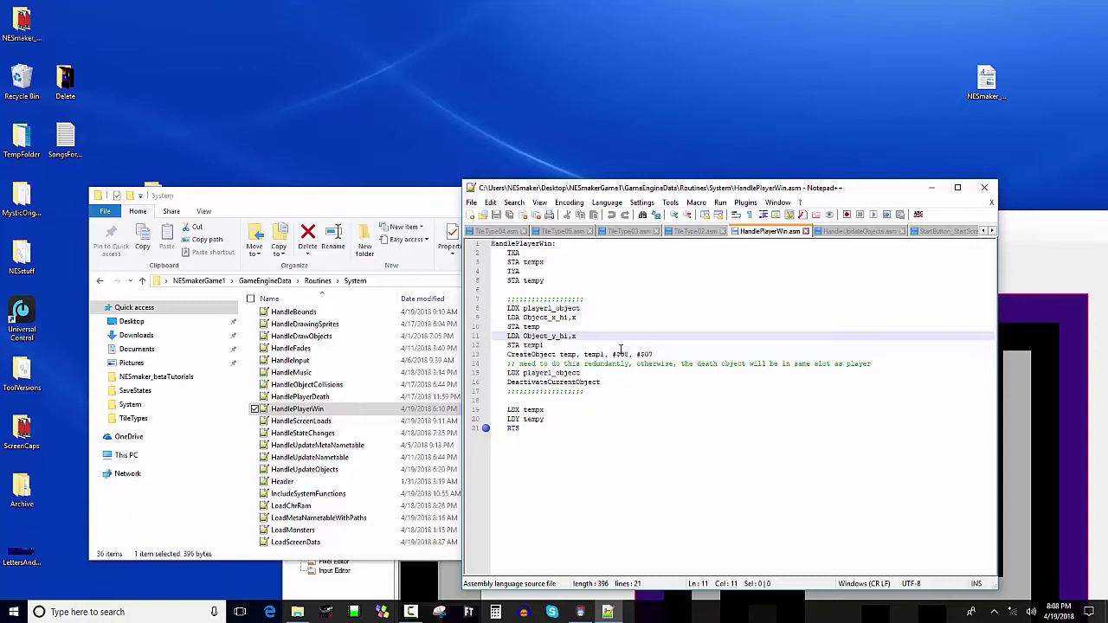
pyautogui.moveTo(610, 354); pyautogui.dragTo(620, 355)
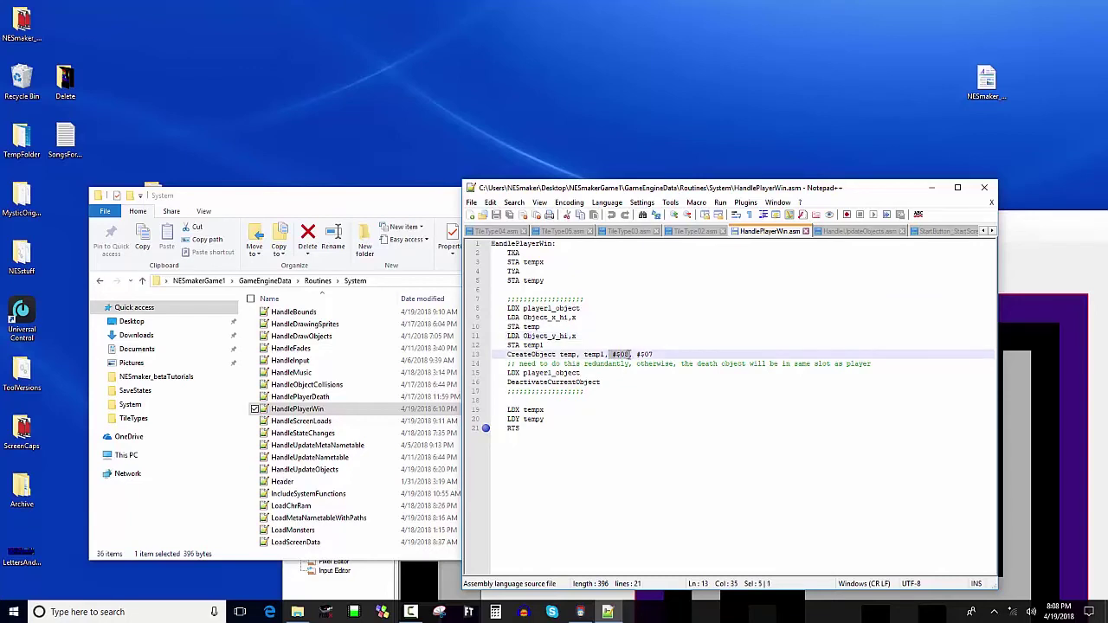
pyautogui.moveTo(638, 355); pyautogui.dragTo(659, 354)
pyautogui.click(662, 354)
pyautogui.moveTo(652, 354); pyautogui.dragTo(641, 354)
# - Open the dungeon screen from the Overworld and place the winTile in the room's centre
pyautogui.hotkey('alt', 'Tab')
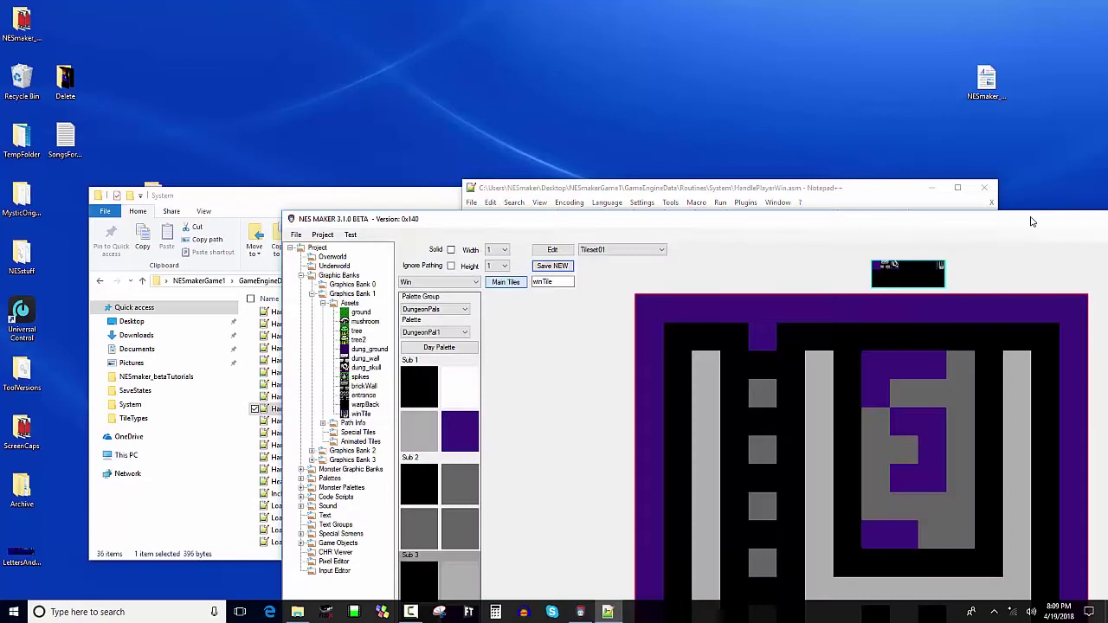
pyautogui.moveTo(922, 222); pyautogui.dragTo(708, 17)
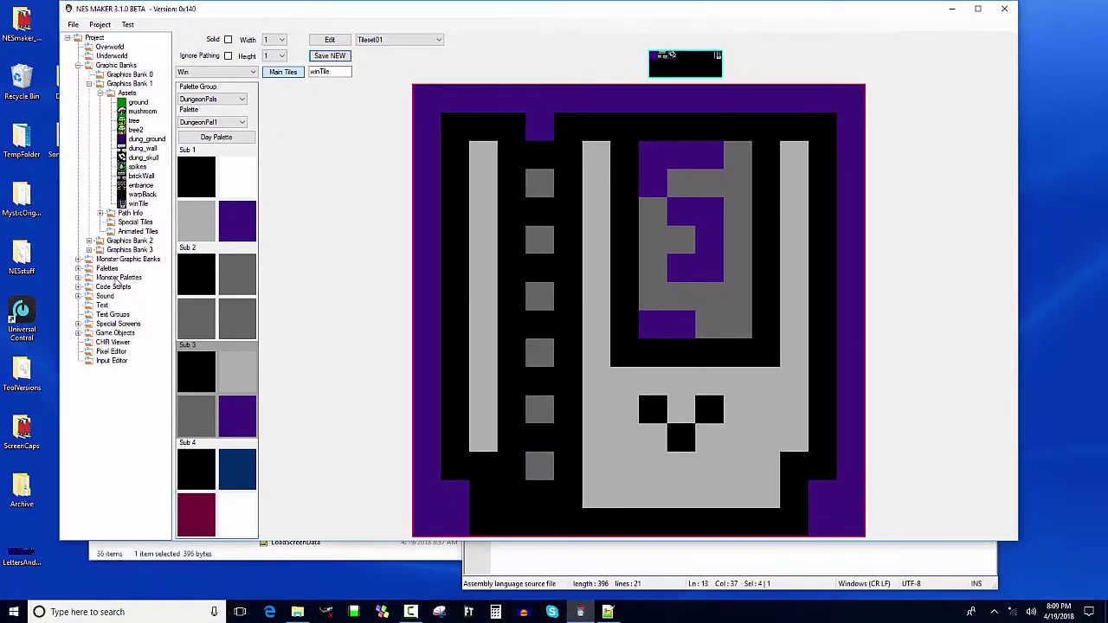
pyautogui.click(113, 45)
pyautogui.doubleClick(254, 69)
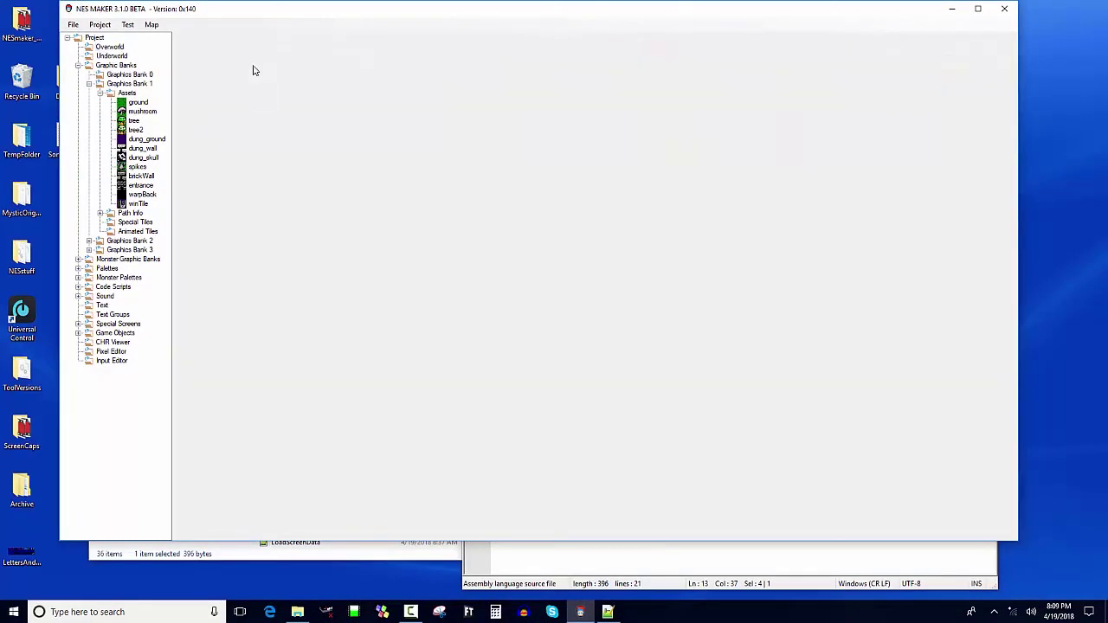
pyautogui.click(317, 202)
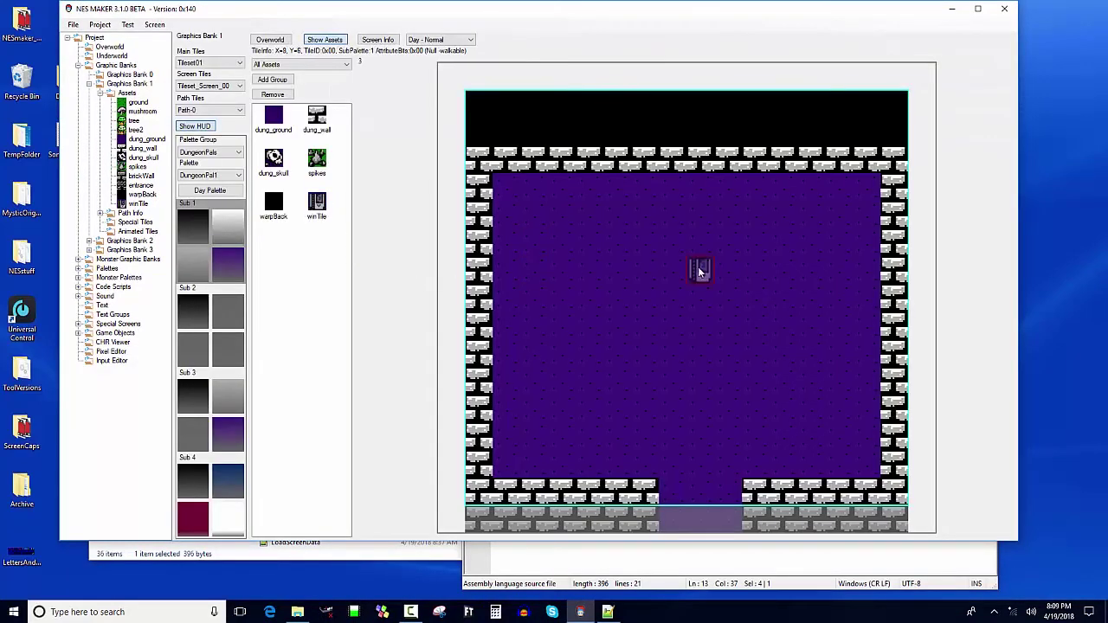
pyautogui.click(698, 274)
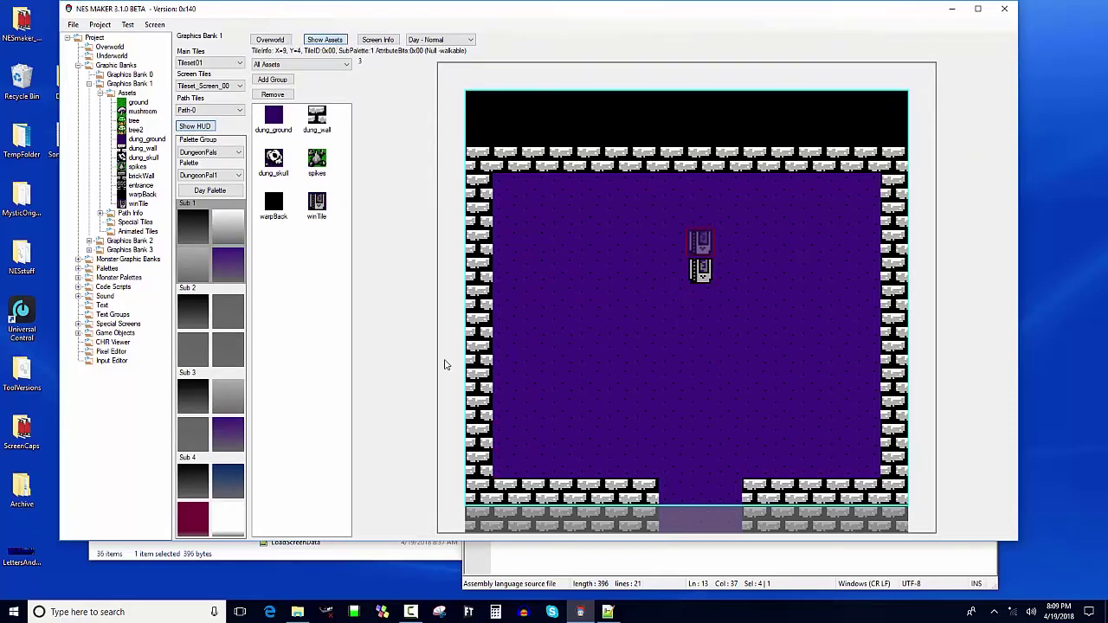
# - Place three dung_skull tiles around the dungeon room
pyautogui.click(274, 159)
pyautogui.click(534, 296)
pyautogui.click(835, 250)
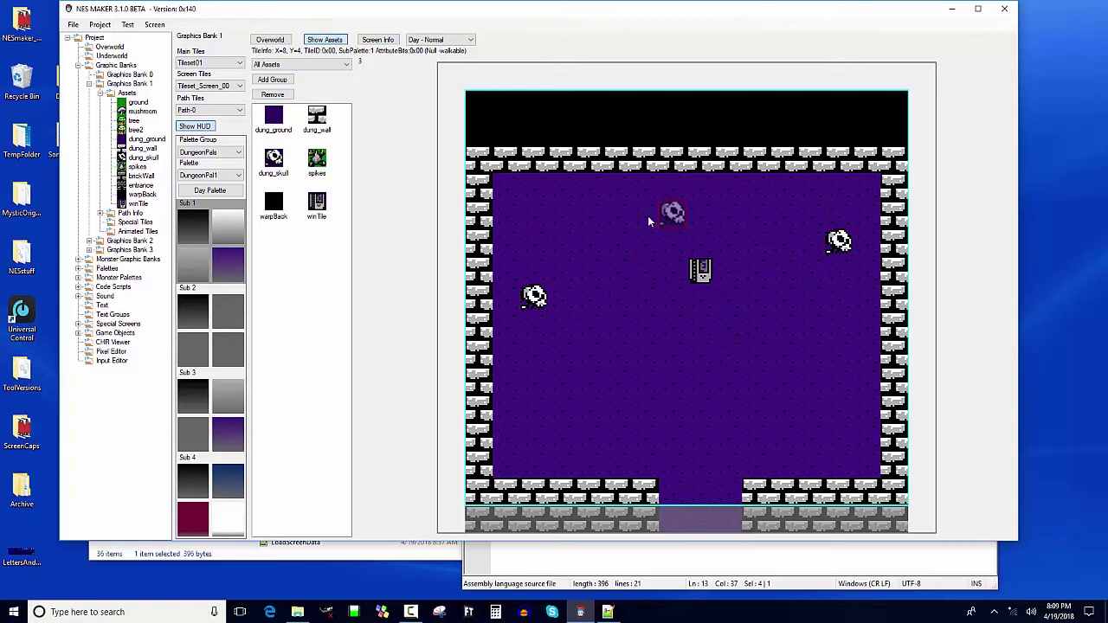
pyautogui.click(596, 194)
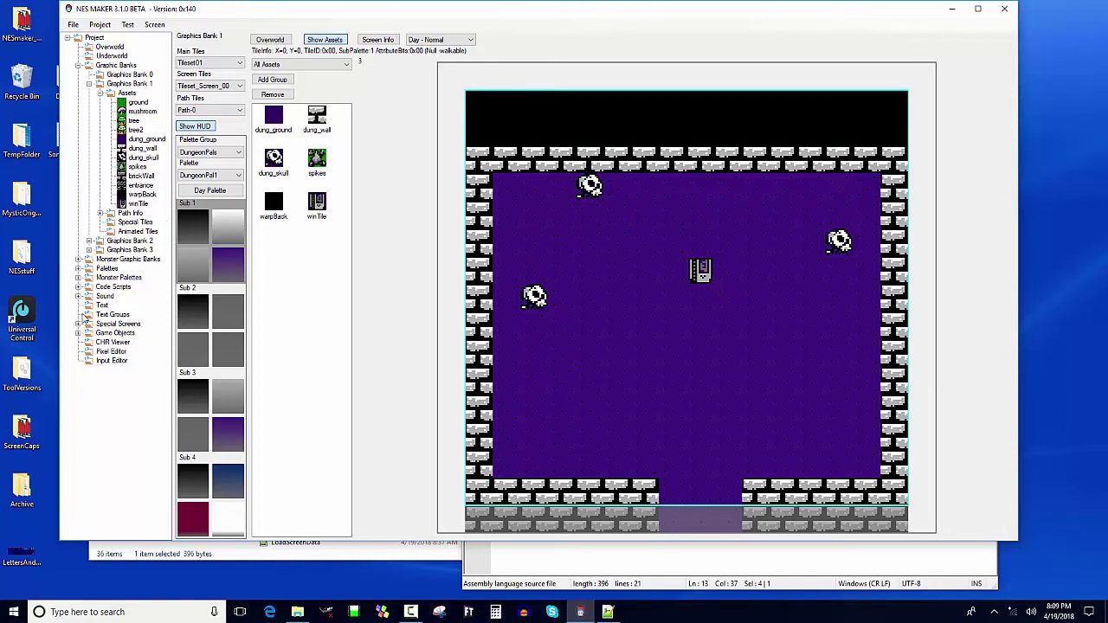
# - In PlayerDeath's object details, set action step 7's animation speed to 0
pyautogui.click(79, 333)
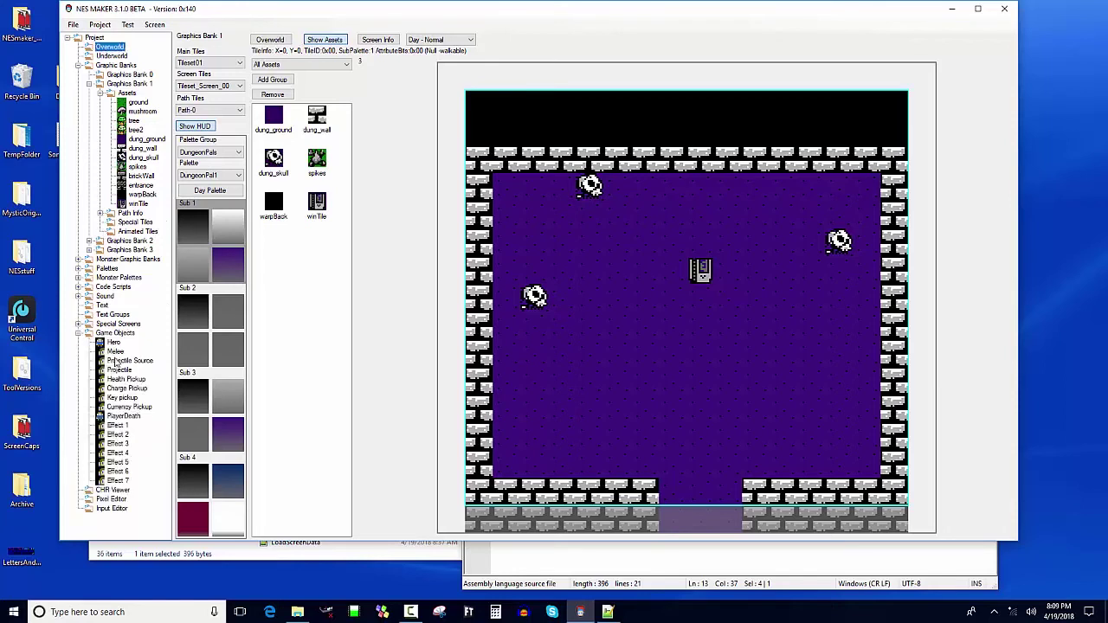
pyautogui.click(107, 417)
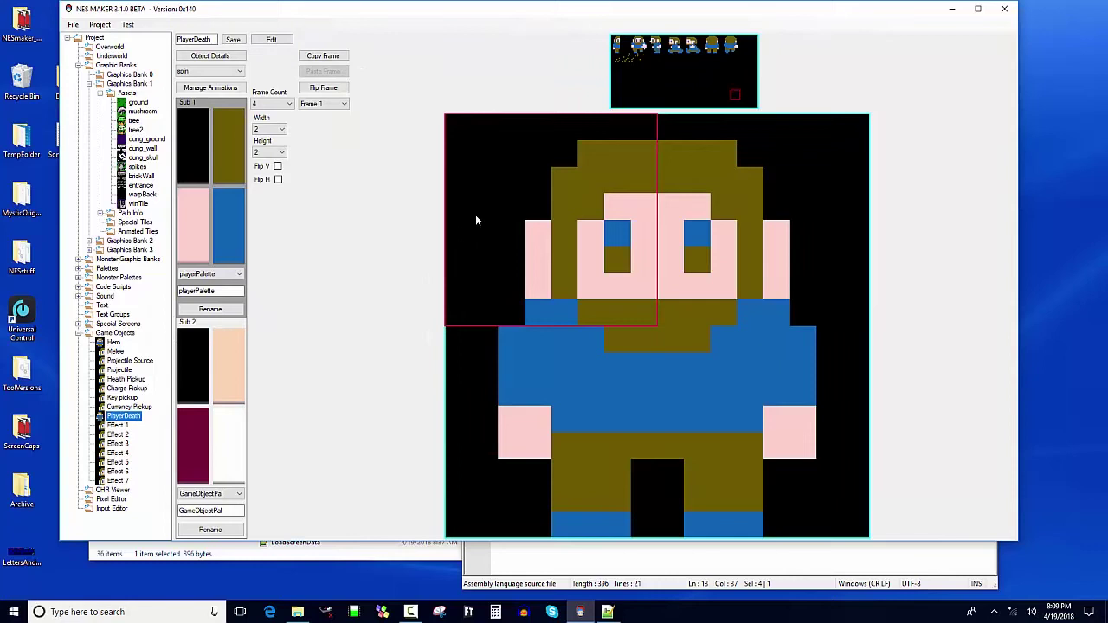
pyautogui.click(332, 104)
pyautogui.click(333, 108)
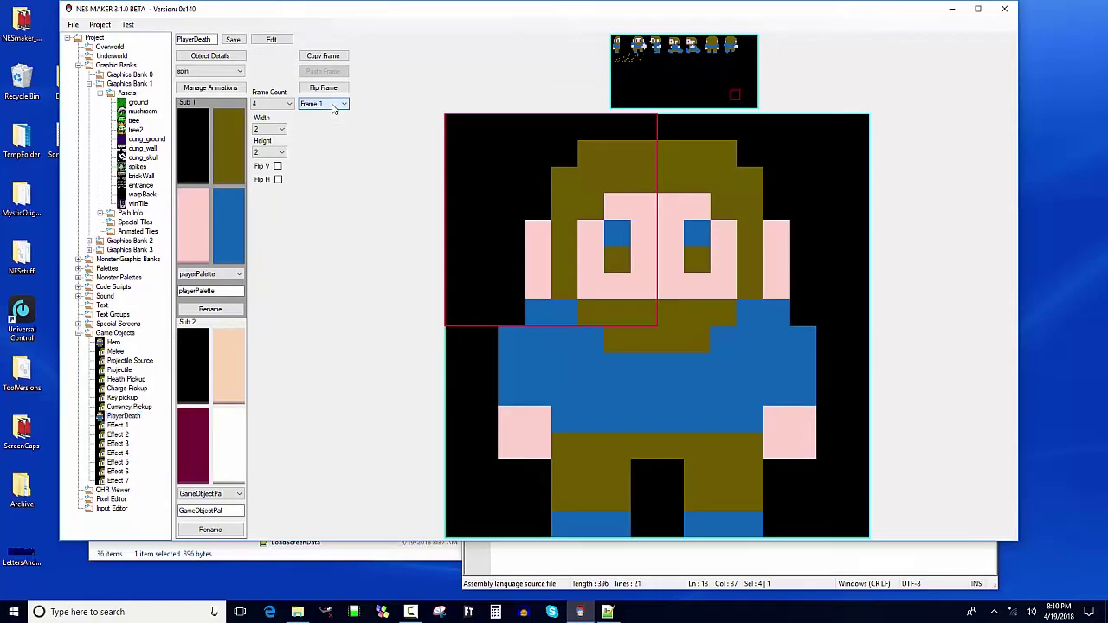
pyautogui.click(210, 55)
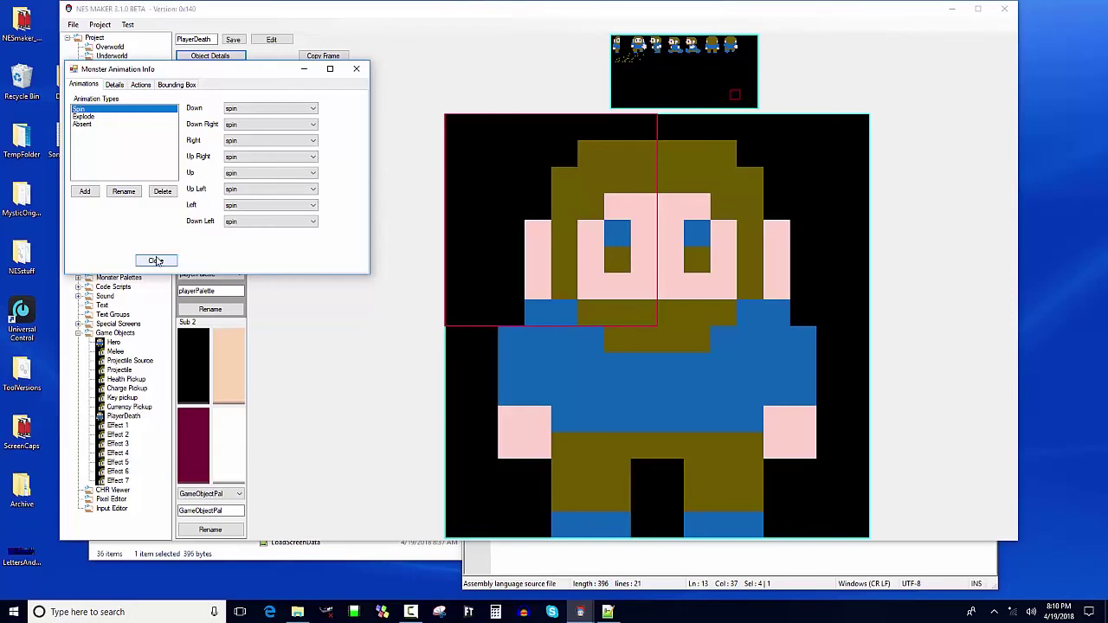
pyautogui.click(140, 85)
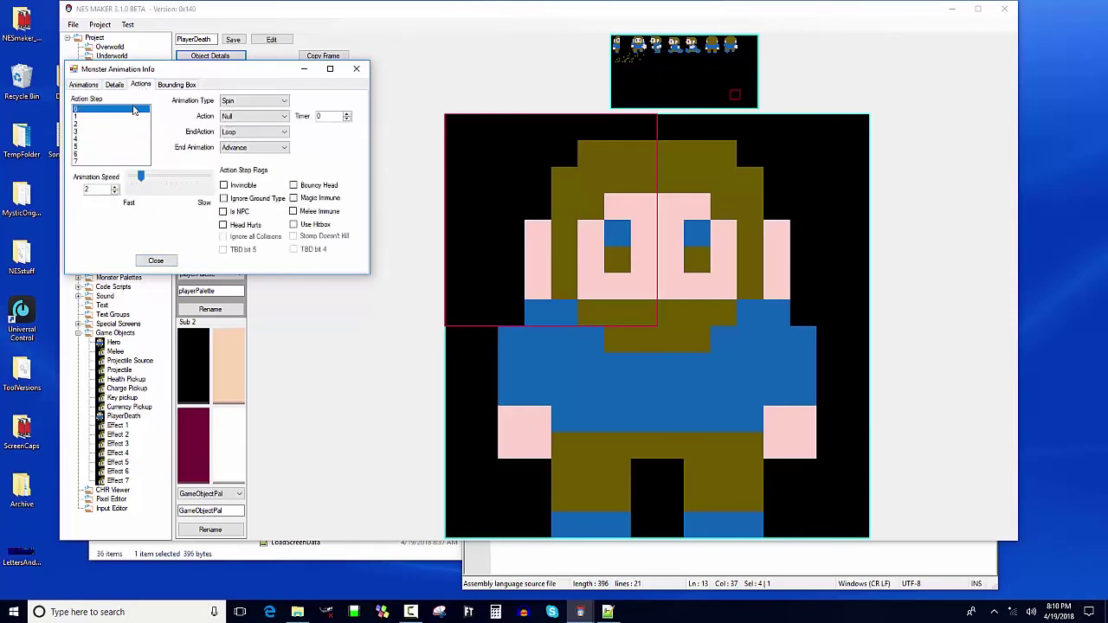
pyautogui.click(117, 161)
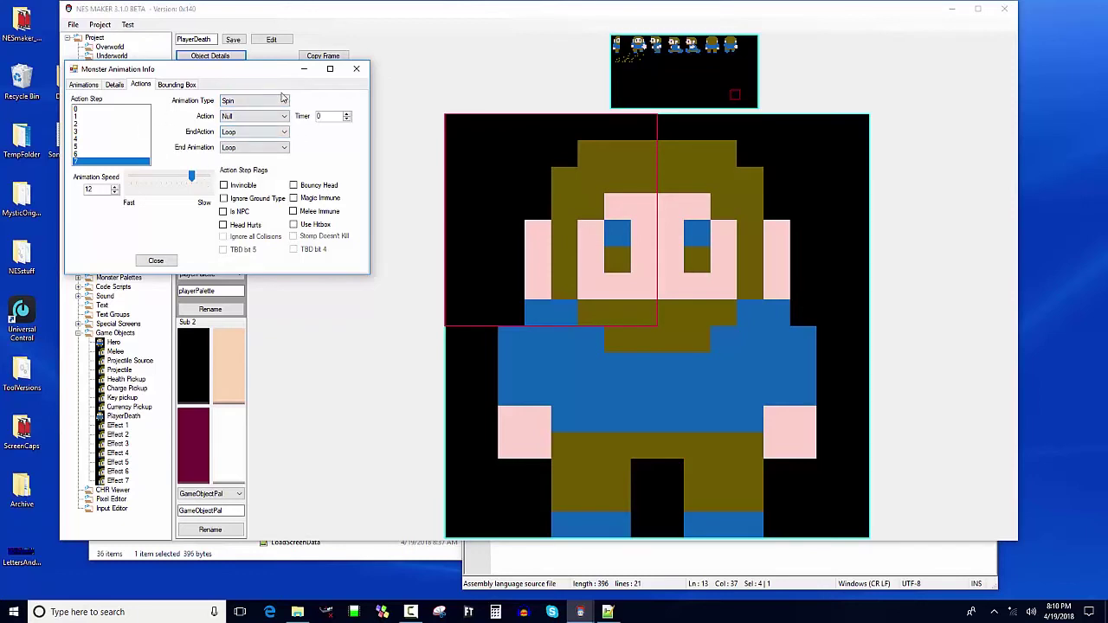
pyautogui.moveTo(193, 178); pyautogui.dragTo(131, 177)
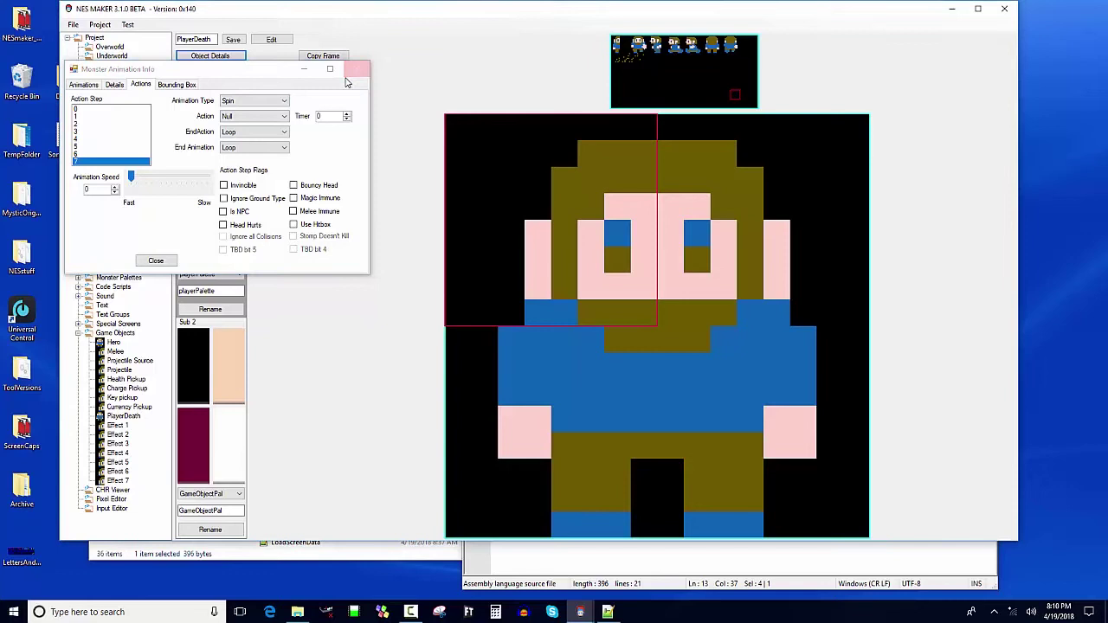
pyautogui.click(354, 70)
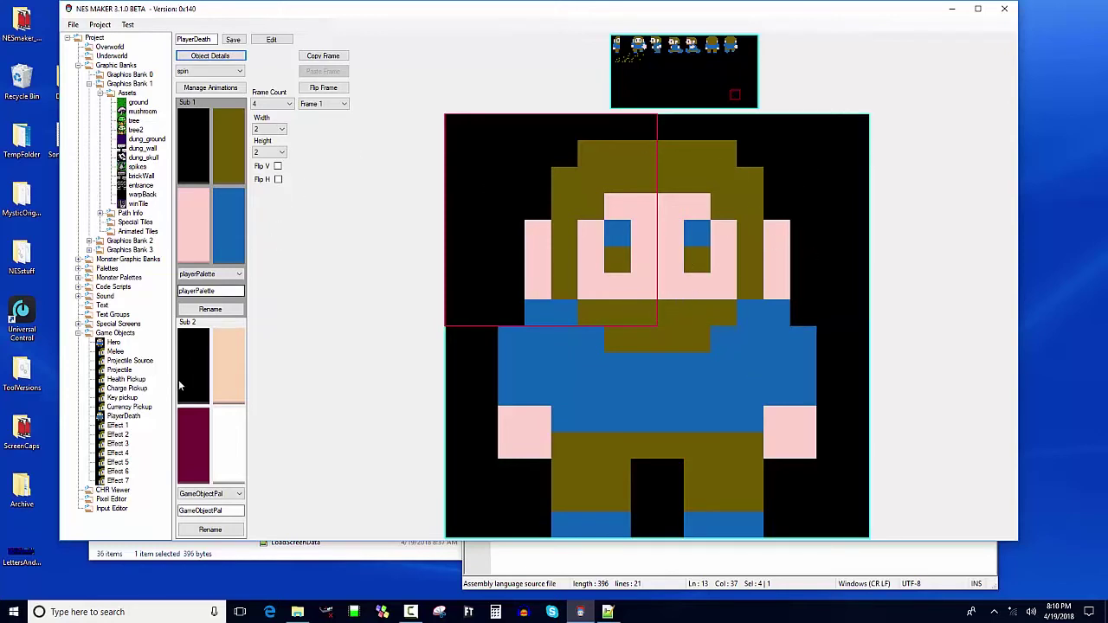
# - Load the GraphicAssets/GameObjectTiles bitmap into the Pixel Editor
pyautogui.click(111, 500)
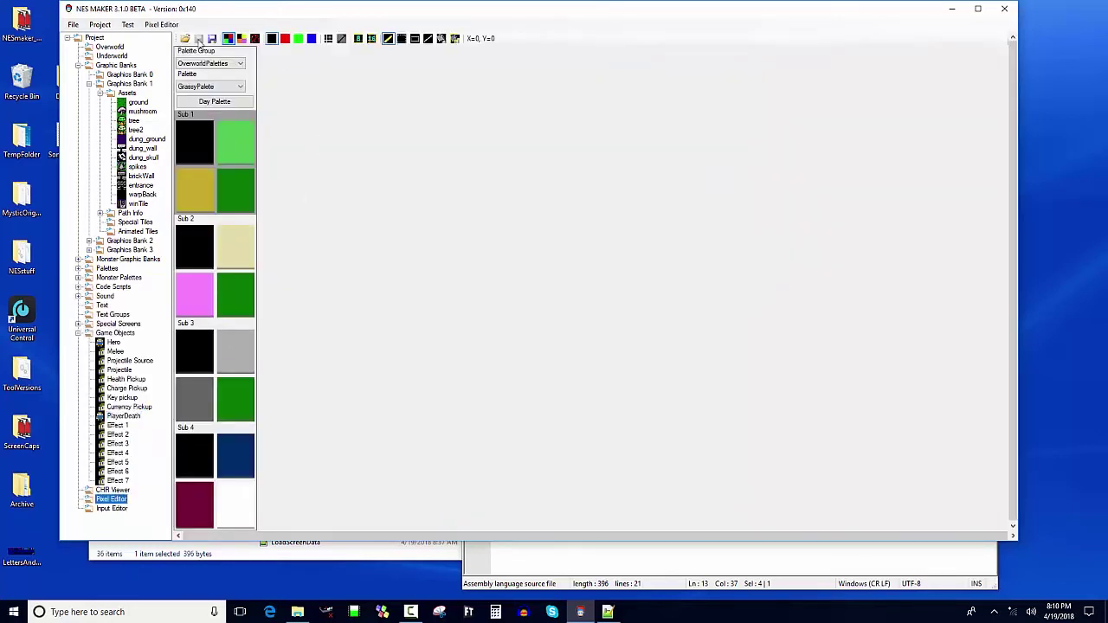
pyautogui.click(185, 39)
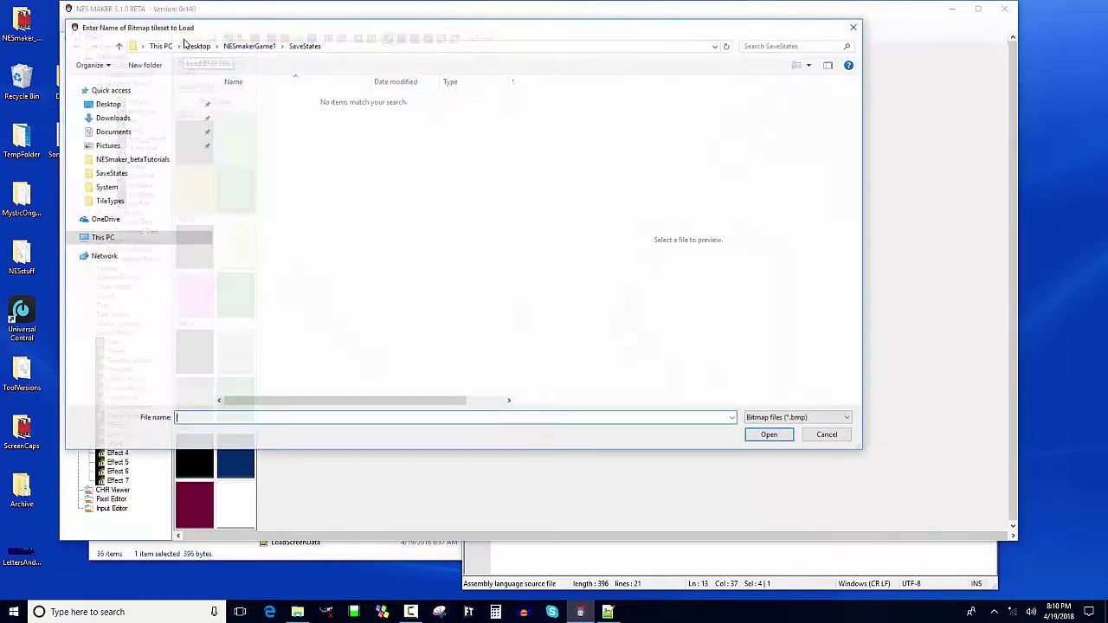
pyautogui.click(249, 45)
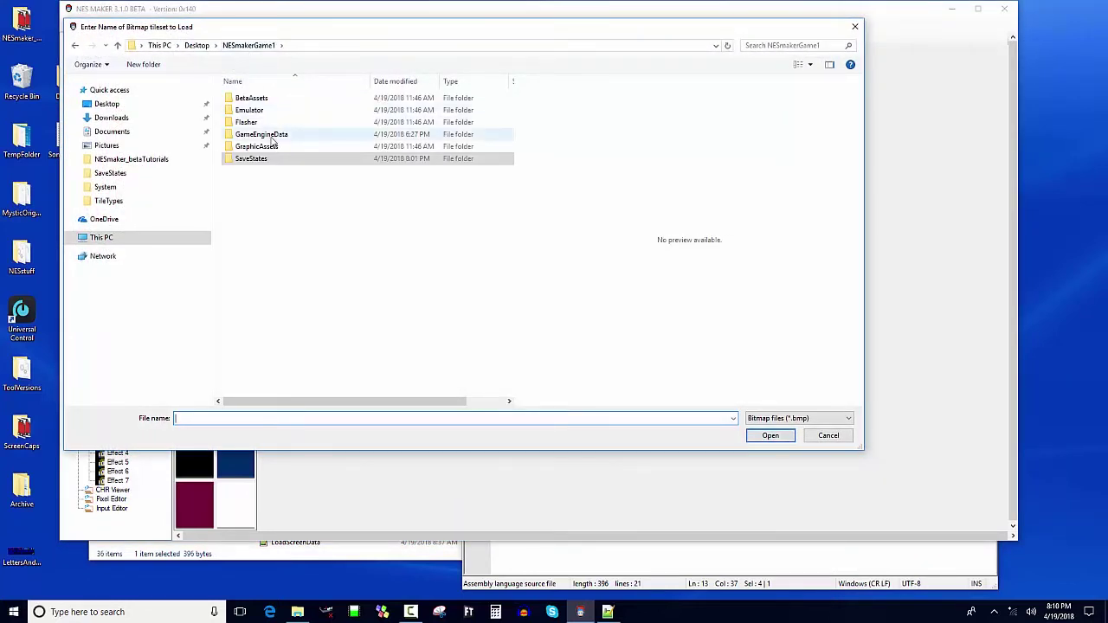
pyautogui.doubleClick(272, 137)
pyautogui.click(244, 45)
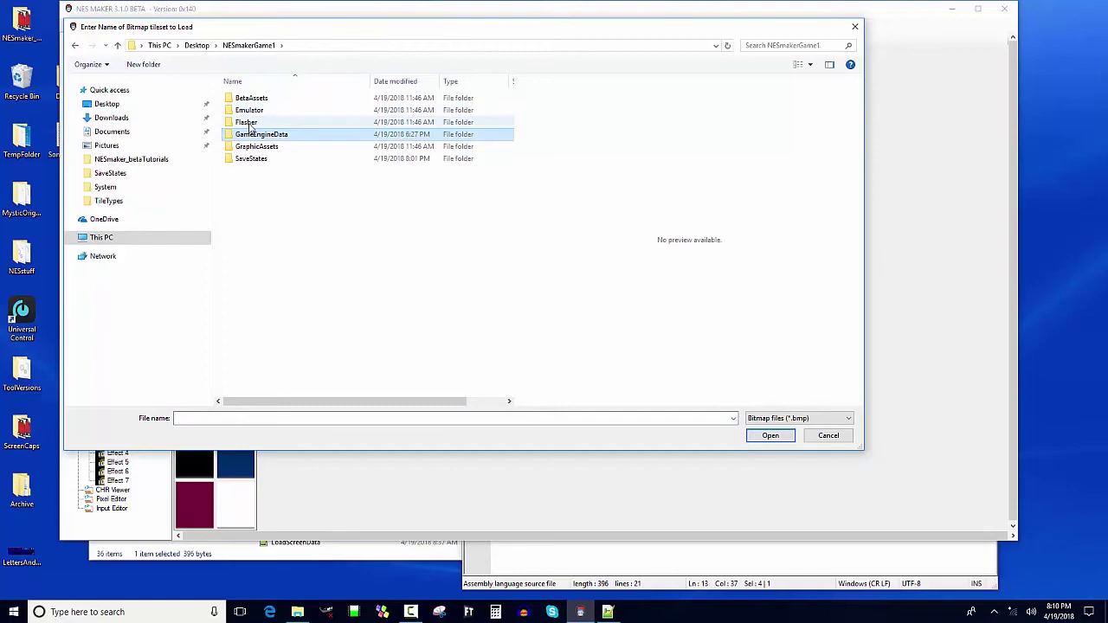
pyautogui.doubleClick(257, 147)
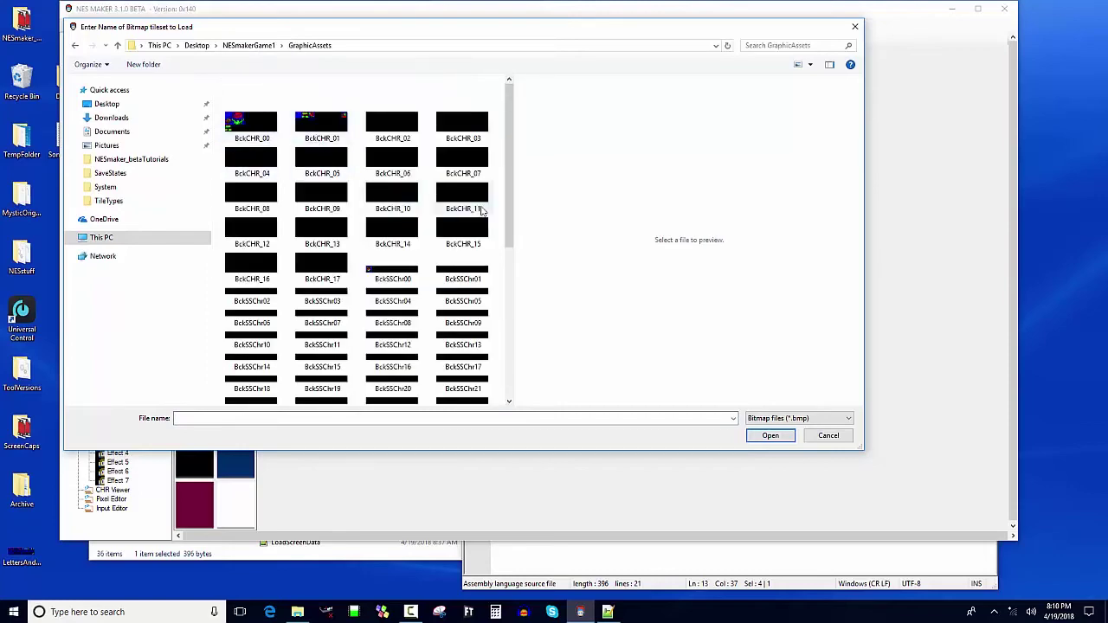
pyautogui.scroll(-5, 482, 242)
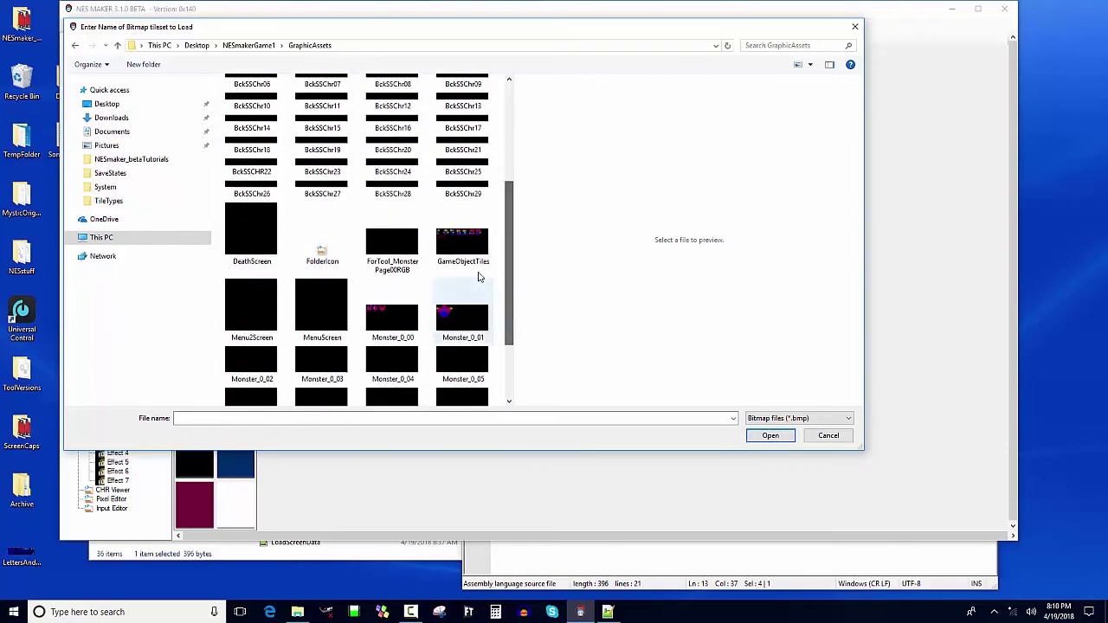
pyautogui.doubleClick(462, 247)
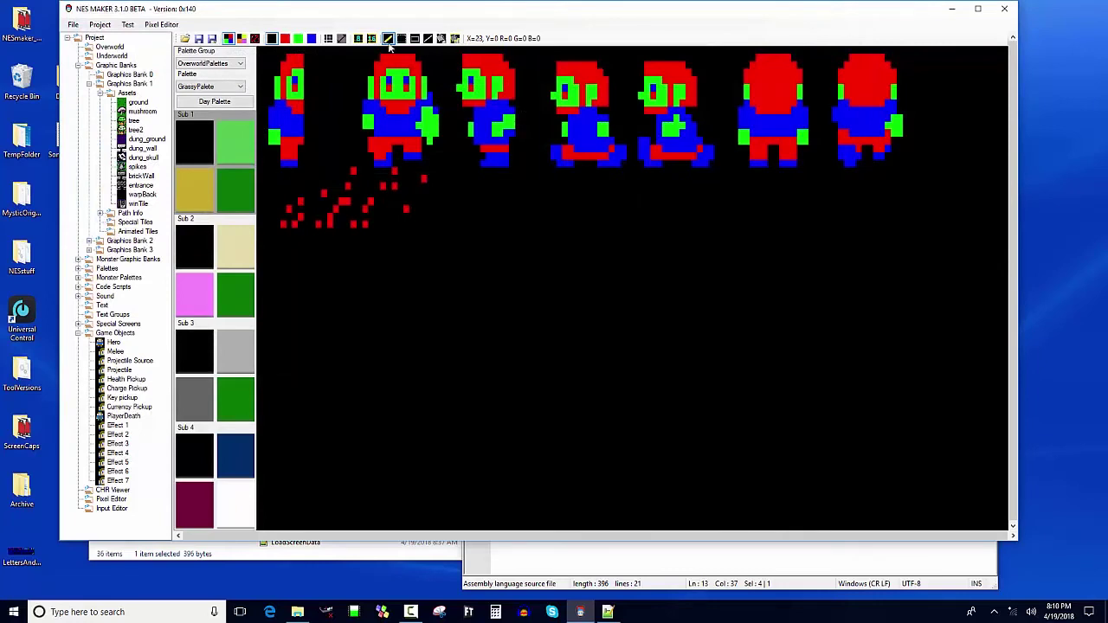
# - With the grid shown, copy the first player sprite tile into an empty cell after the last frame
pyautogui.click(401, 38)
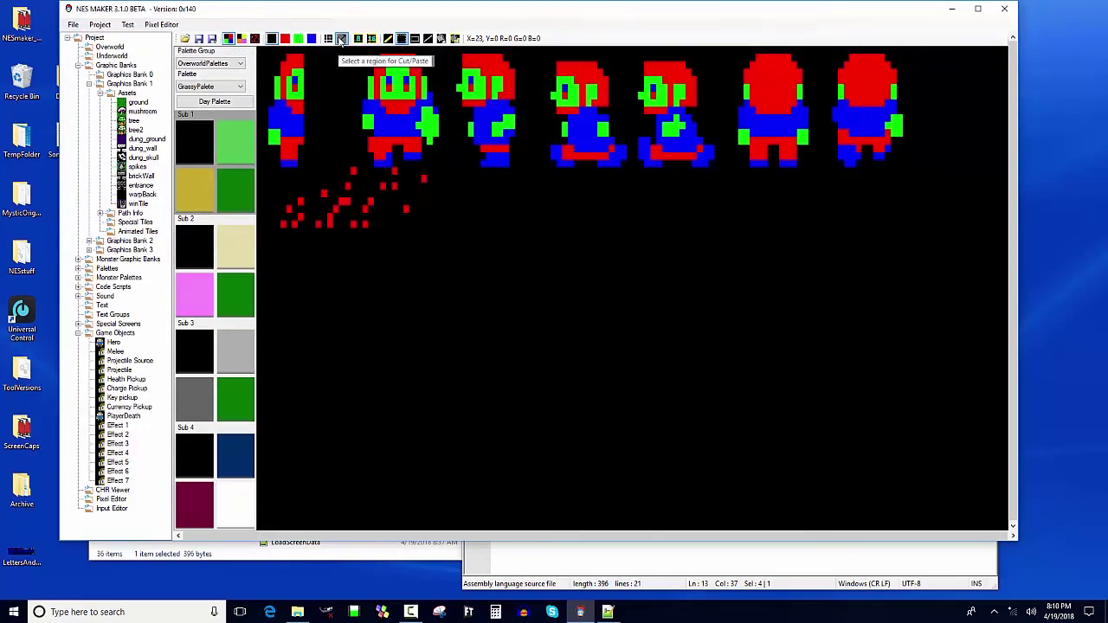
pyautogui.click(359, 39)
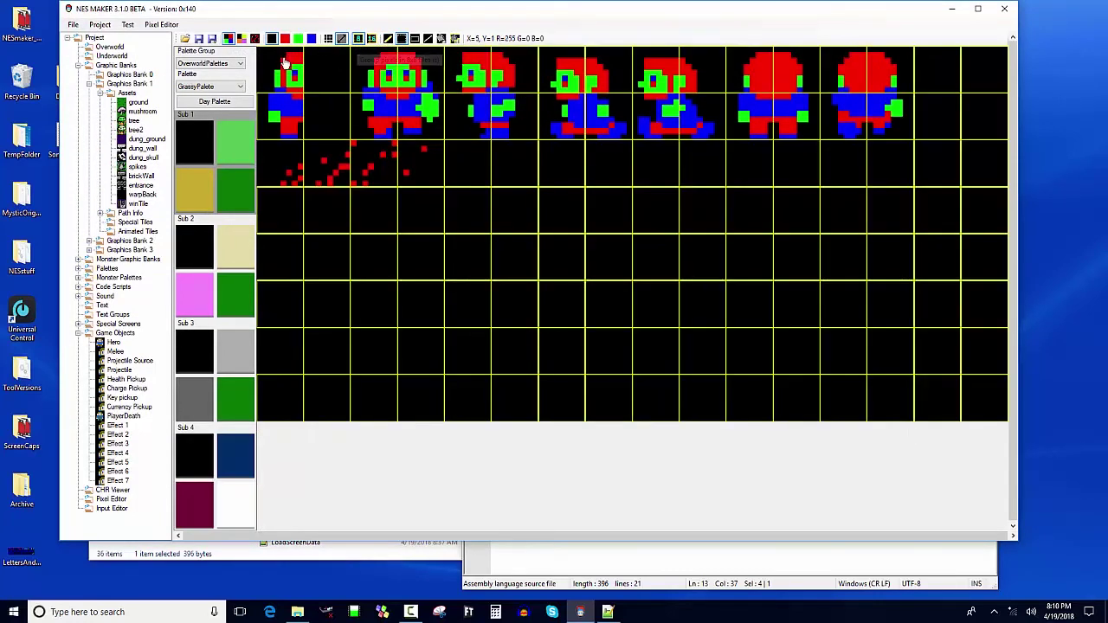
pyautogui.moveTo(258, 54); pyautogui.dragTo(300, 140)
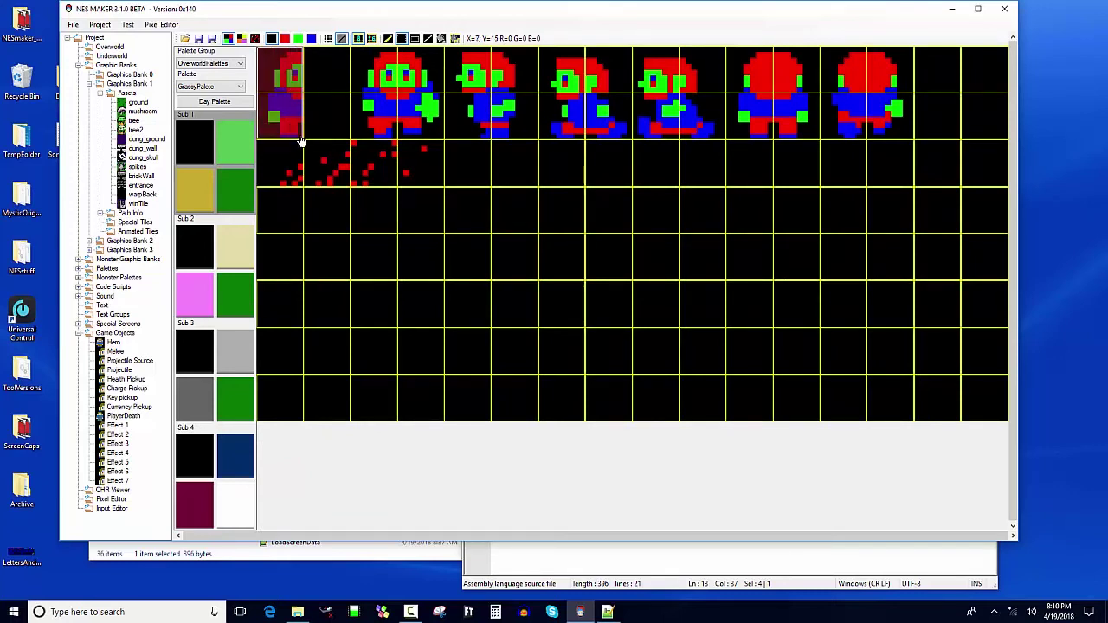
pyautogui.rightClick(300, 140)
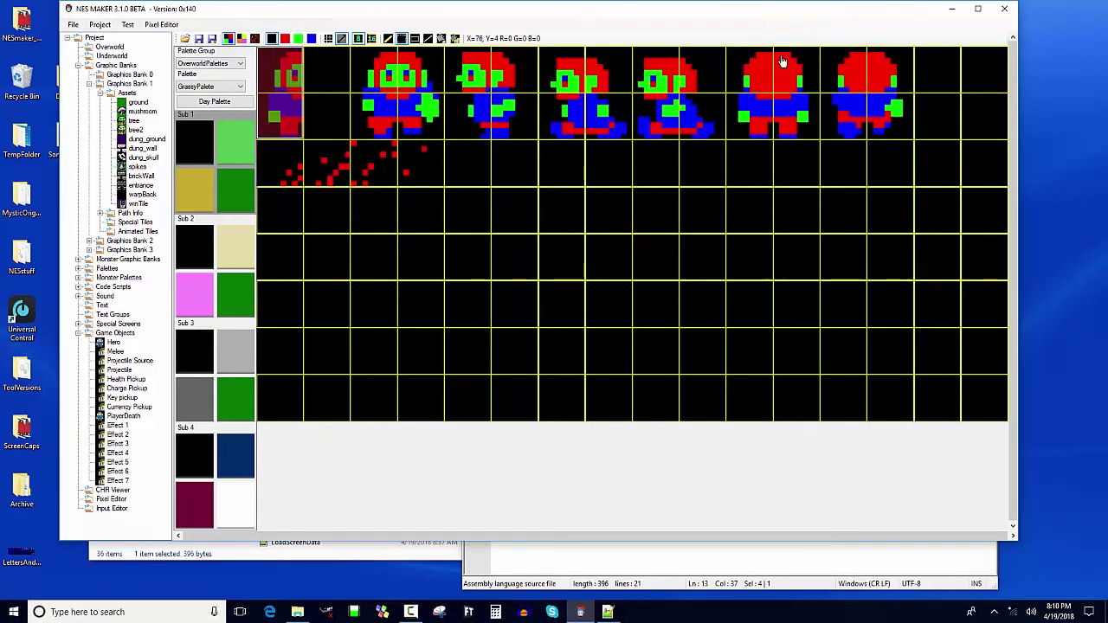
pyautogui.click(917, 55)
pyautogui.click(917, 55)
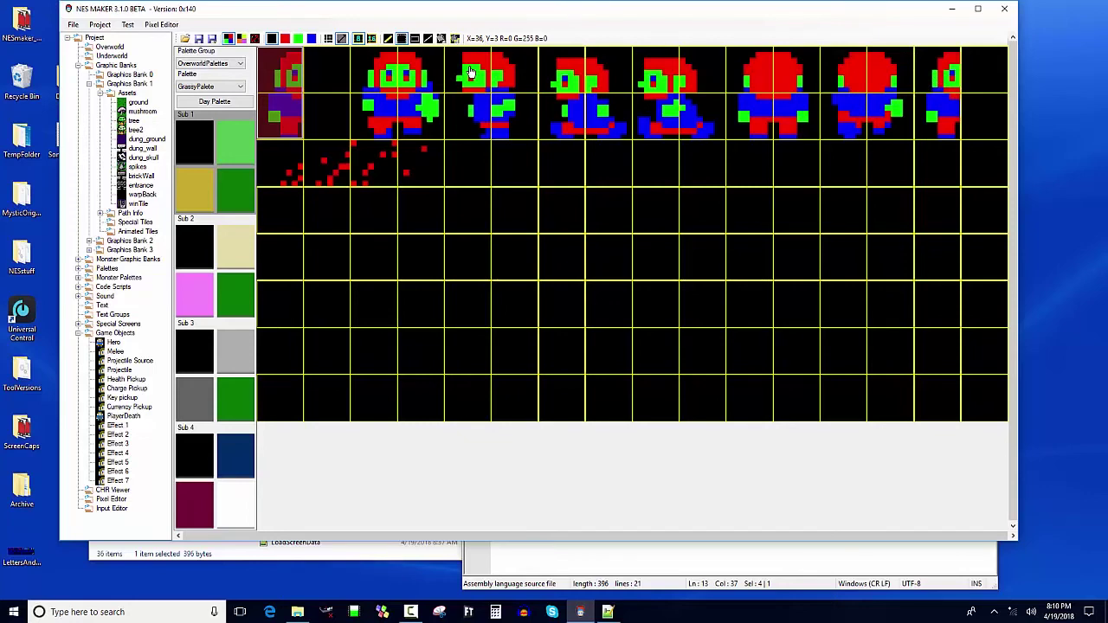
# - Draw a green-and-blue raised arm on the copied sprite and black out stray pixels
pyautogui.scroll(2, 470, 73)
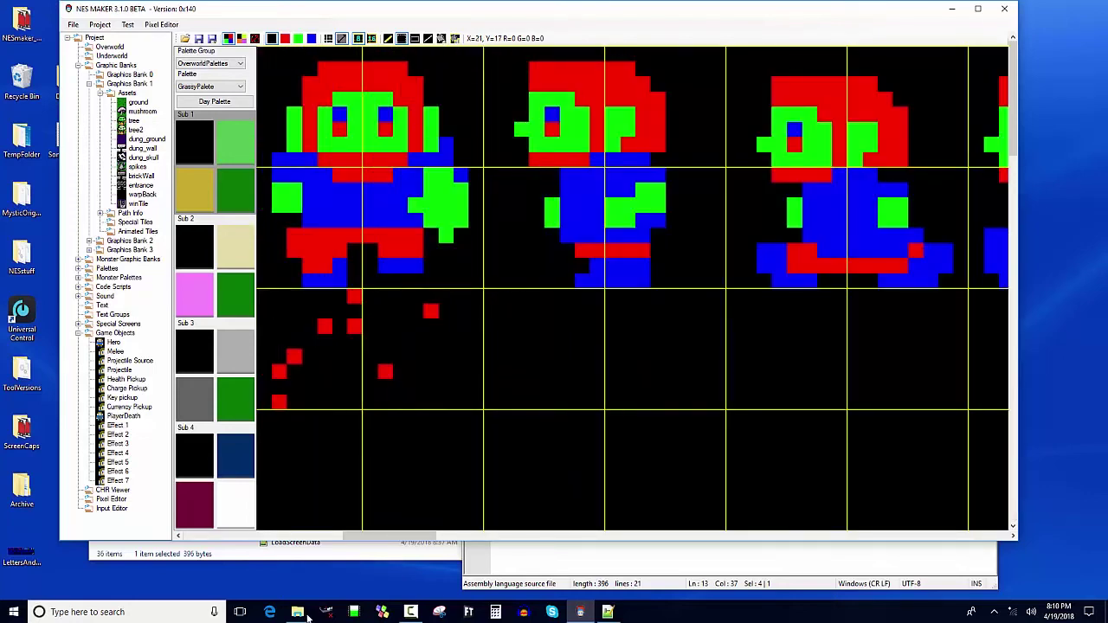
pyautogui.moveTo(423, 537); pyautogui.dragTo(1000, 538)
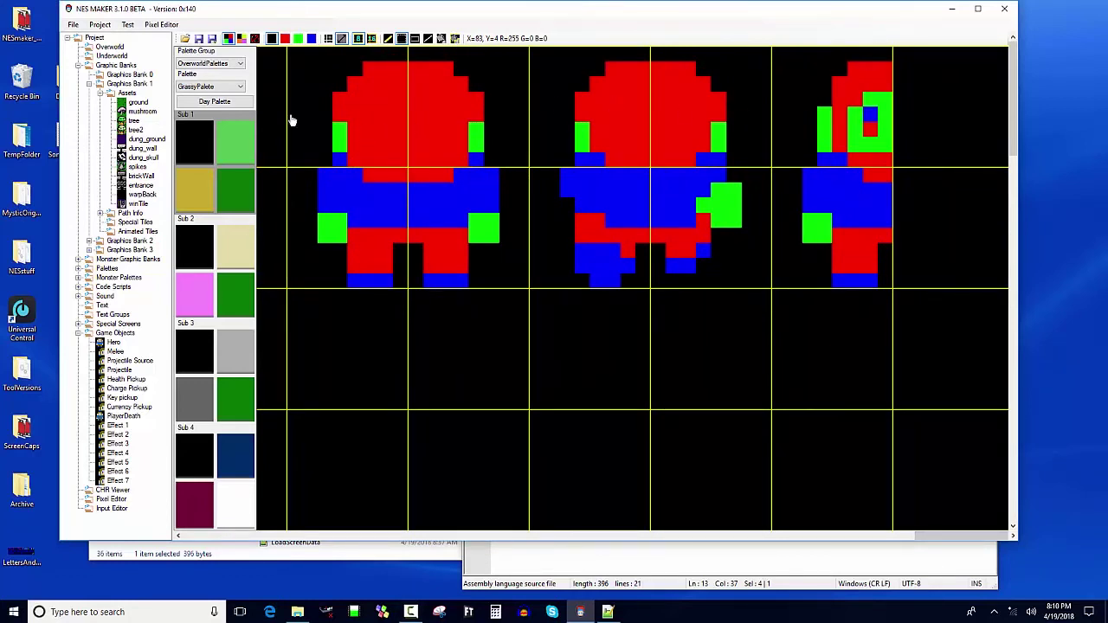
pyautogui.click(388, 38)
pyautogui.click(297, 38)
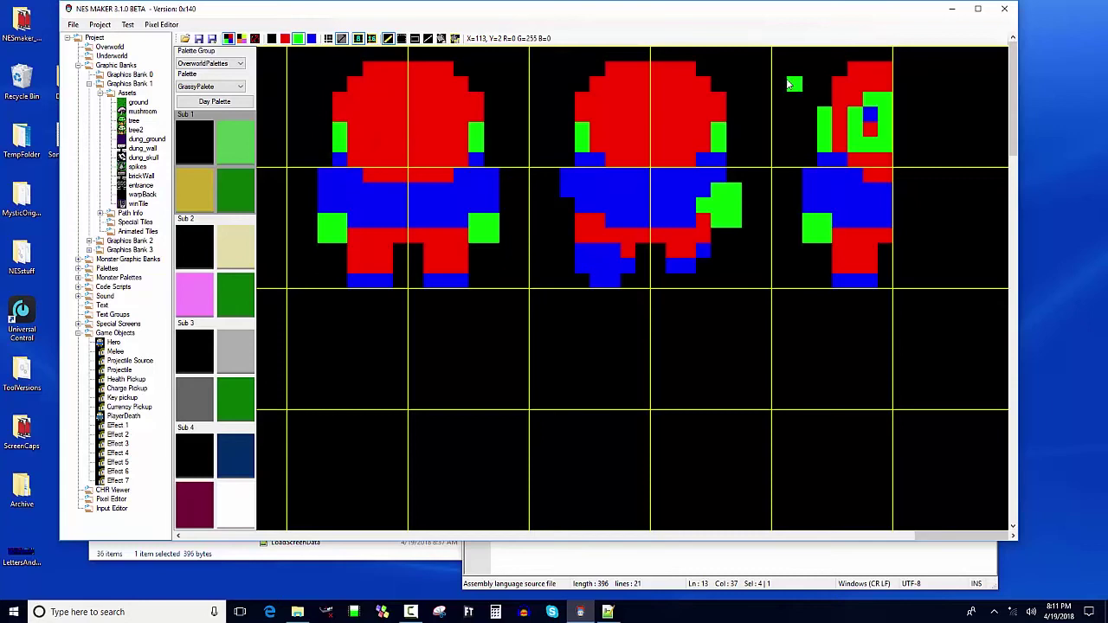
pyautogui.moveTo(790, 84)
pyautogui.mouseDown()
pyautogui.moveTo(779, 69)
pyautogui.moveTo(795, 69)
pyautogui.moveTo(788, 101)
pyautogui.moveTo(807, 149)
pyautogui.moveTo(782, 129)
pyautogui.moveTo(803, 170)
pyautogui.mouseUp()
pyautogui.click(312, 39)
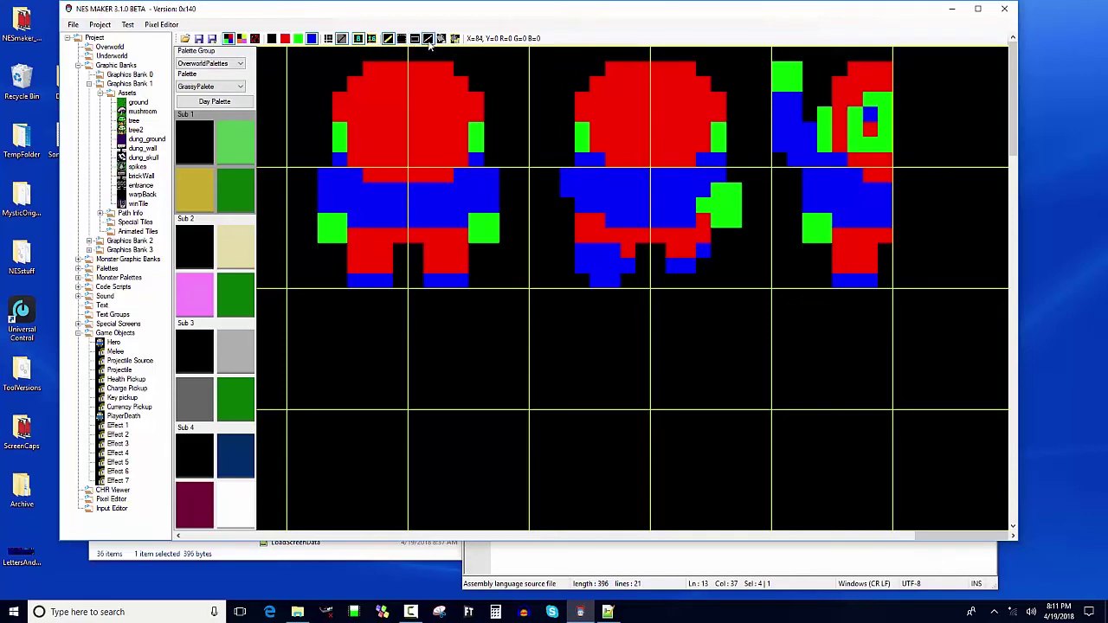
pyautogui.click(271, 38)
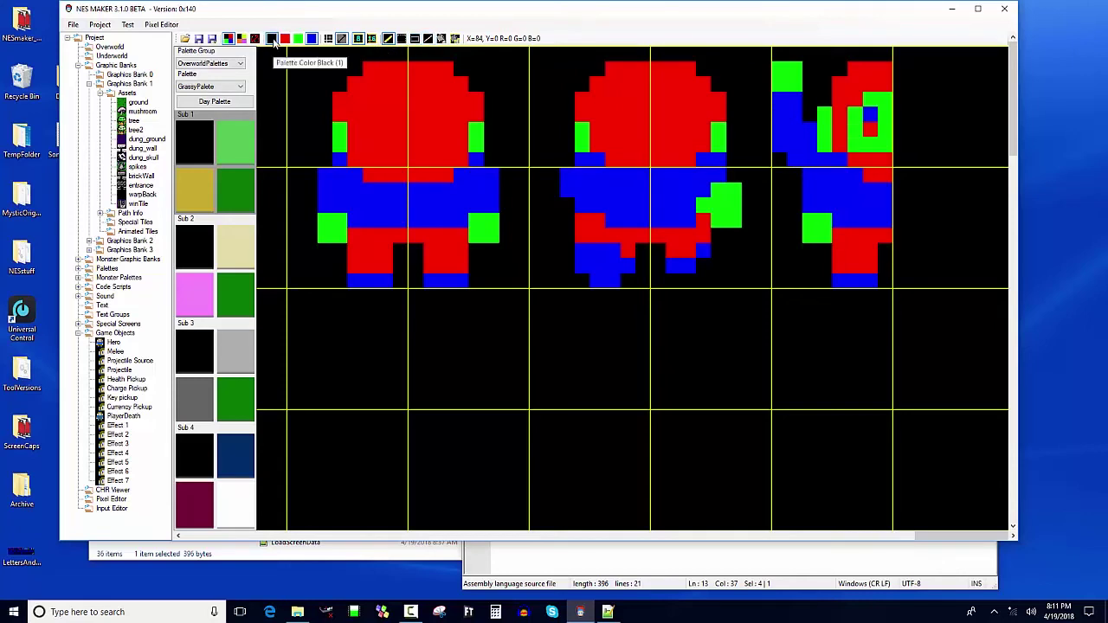
pyautogui.moveTo(829, 237)
pyautogui.mouseDown()
pyautogui.moveTo(817, 235)
pyautogui.moveTo(811, 214)
pyautogui.moveTo(819, 219)
pyautogui.mouseUp()
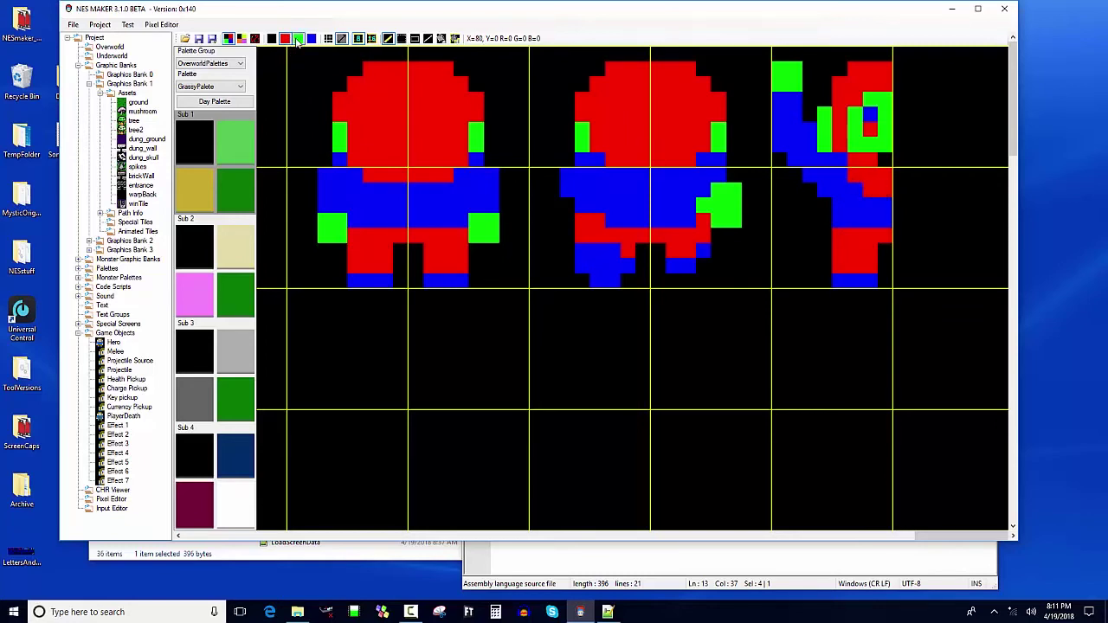
pyautogui.click(298, 40)
# - Save the tileset BMP, reload it, and return to the PlayerDeath object
pyautogui.click(199, 40)
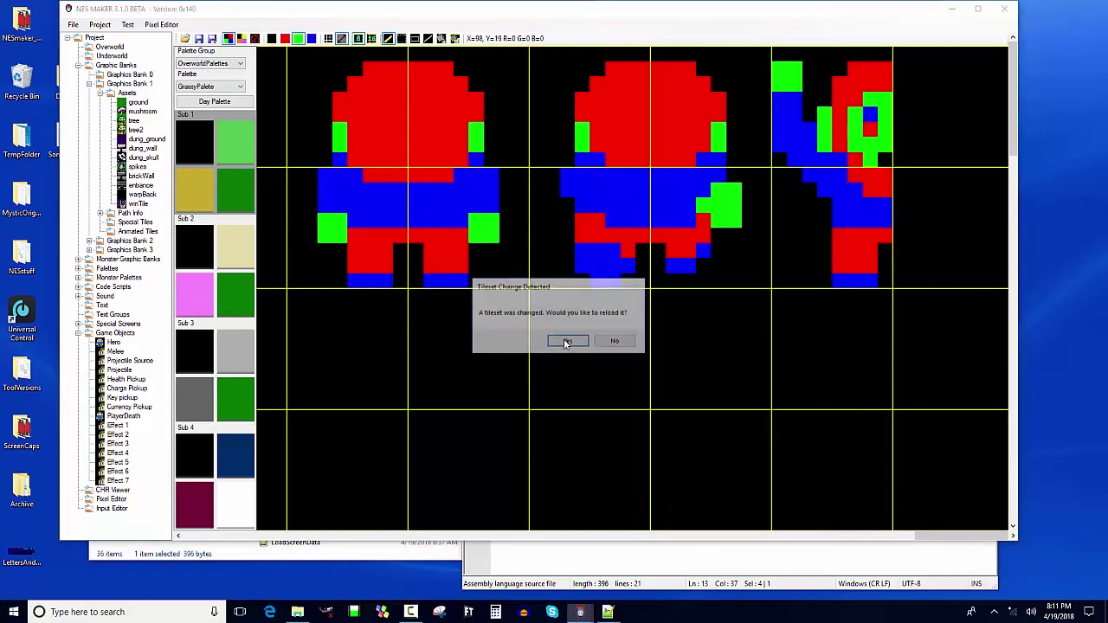
pyautogui.click(567, 342)
pyautogui.click(564, 342)
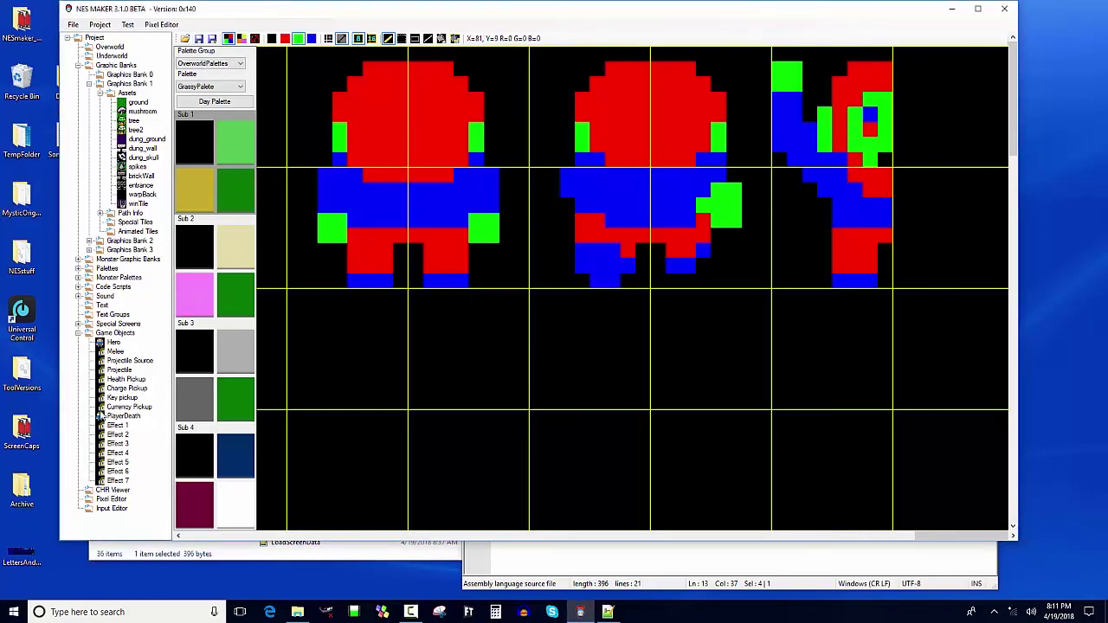
pyautogui.click(123, 417)
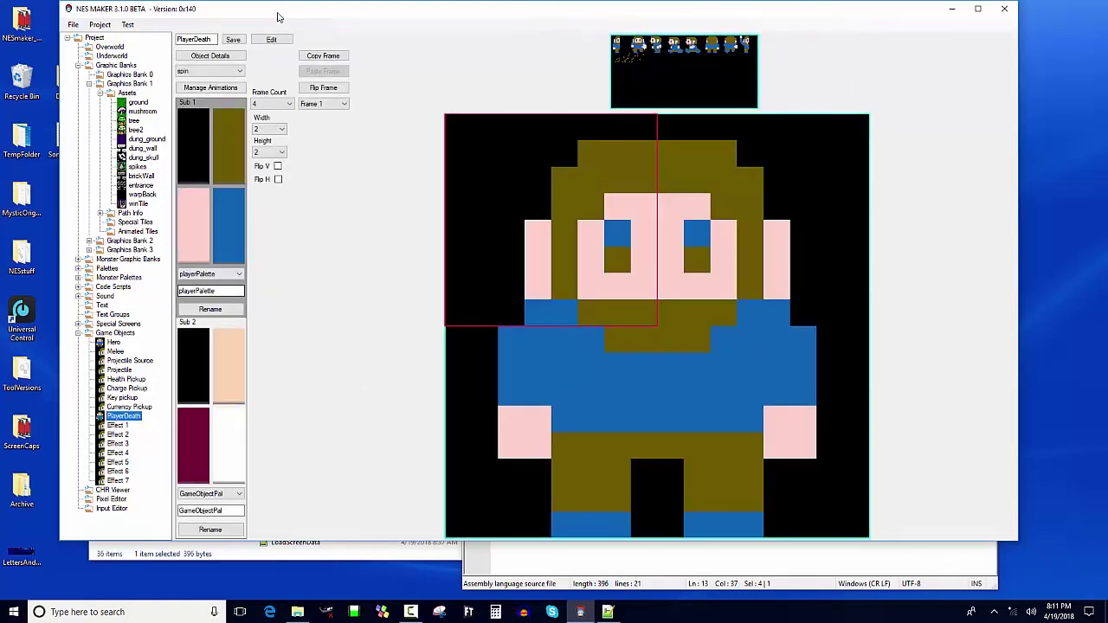
# - Add Animation_3, rename it 'win' in Manage Animations, and select it for editing
pyautogui.click(211, 87)
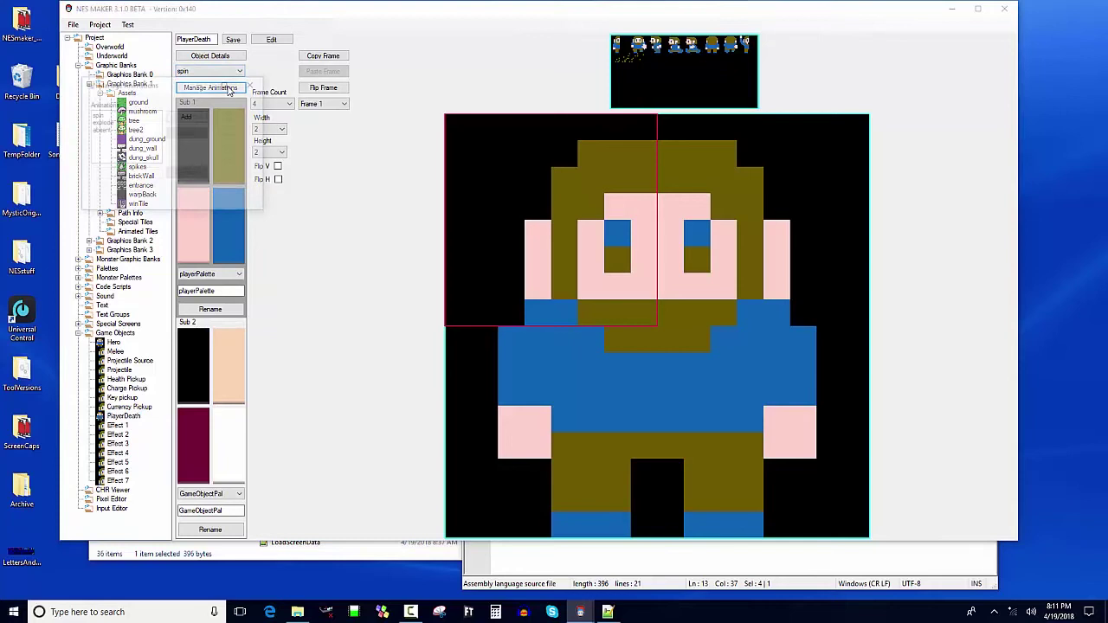
pyautogui.click(184, 118)
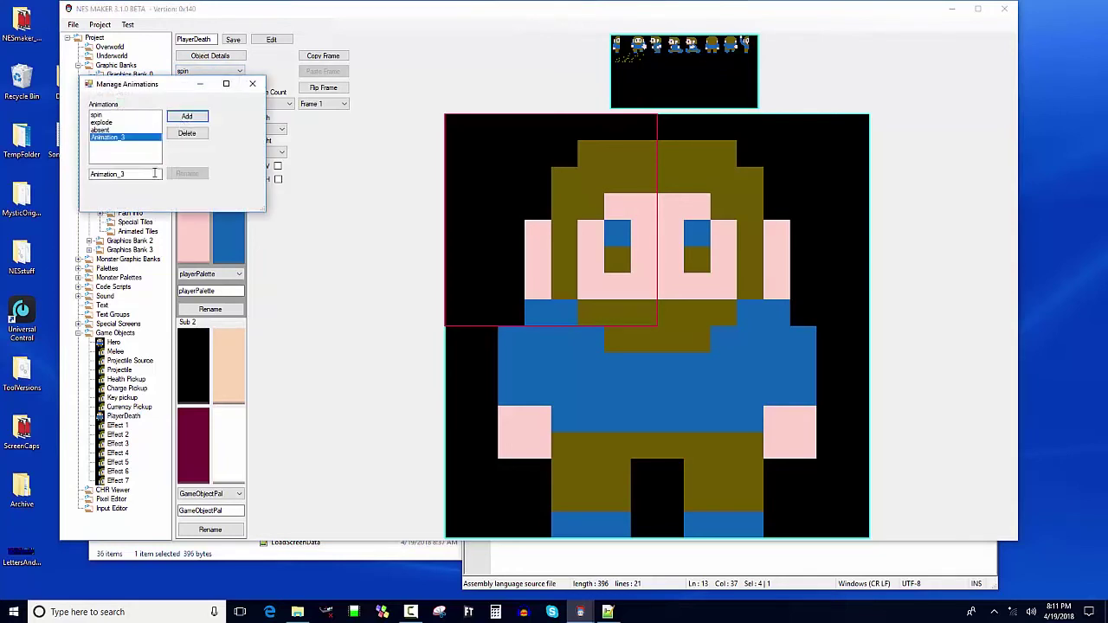
pyautogui.write('wi')
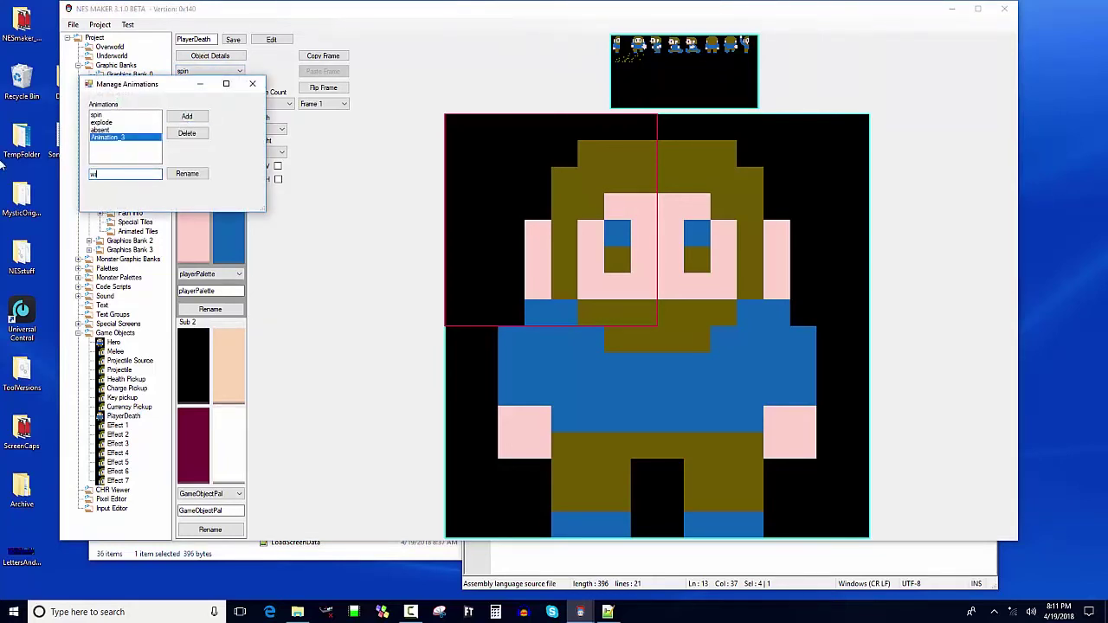
pyautogui.write('n')
pyautogui.click(172, 174)
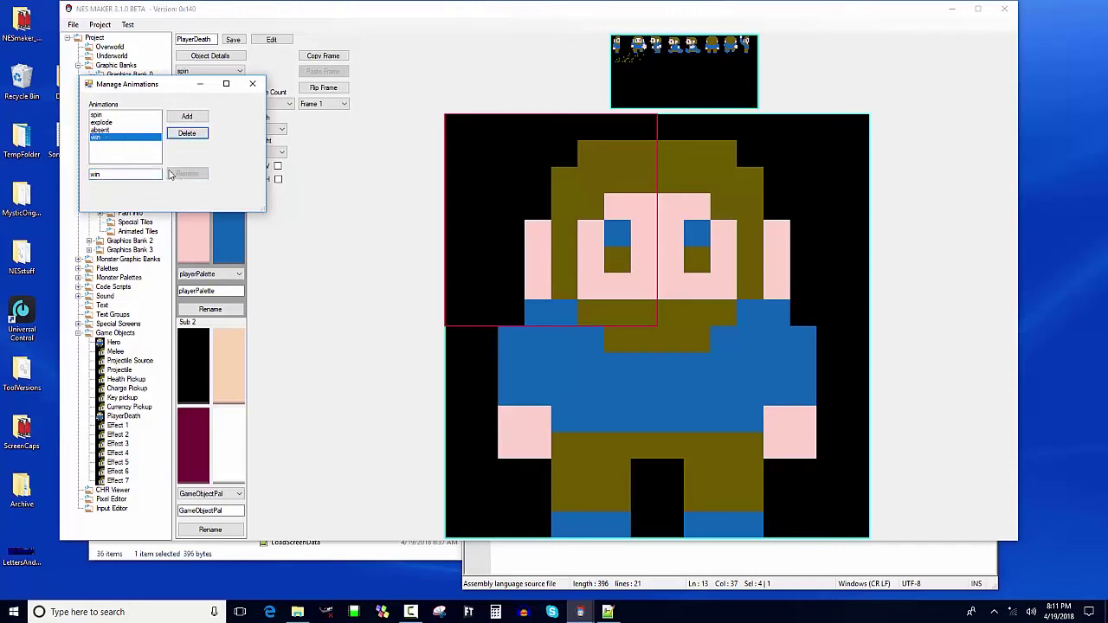
pyautogui.click(252, 84)
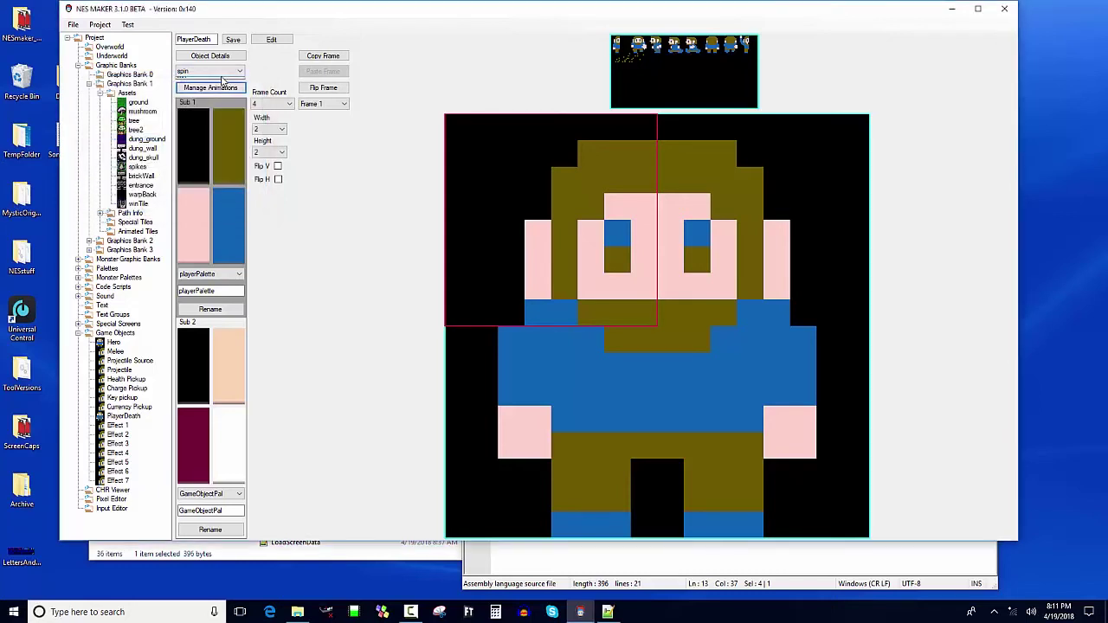
pyautogui.click(227, 71)
pyautogui.click(218, 104)
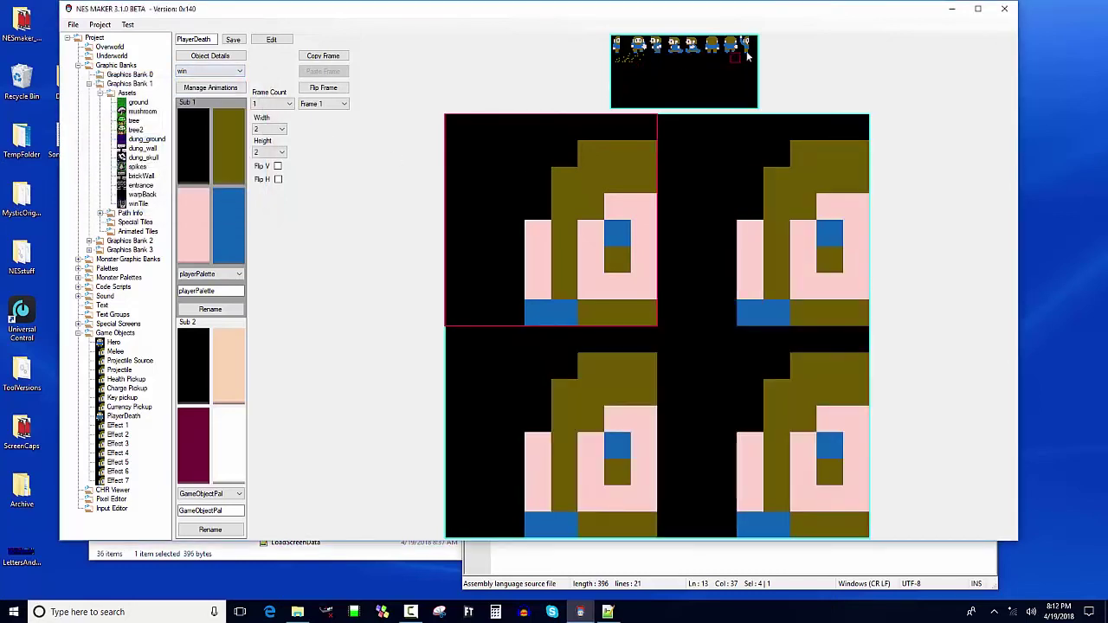
# - Set the win animation to 8 frames and place raised-arm and body tiles on the left half
pyautogui.click(270, 104)
pyautogui.click(269, 168)
pyautogui.click(743, 43)
pyautogui.click(594, 346)
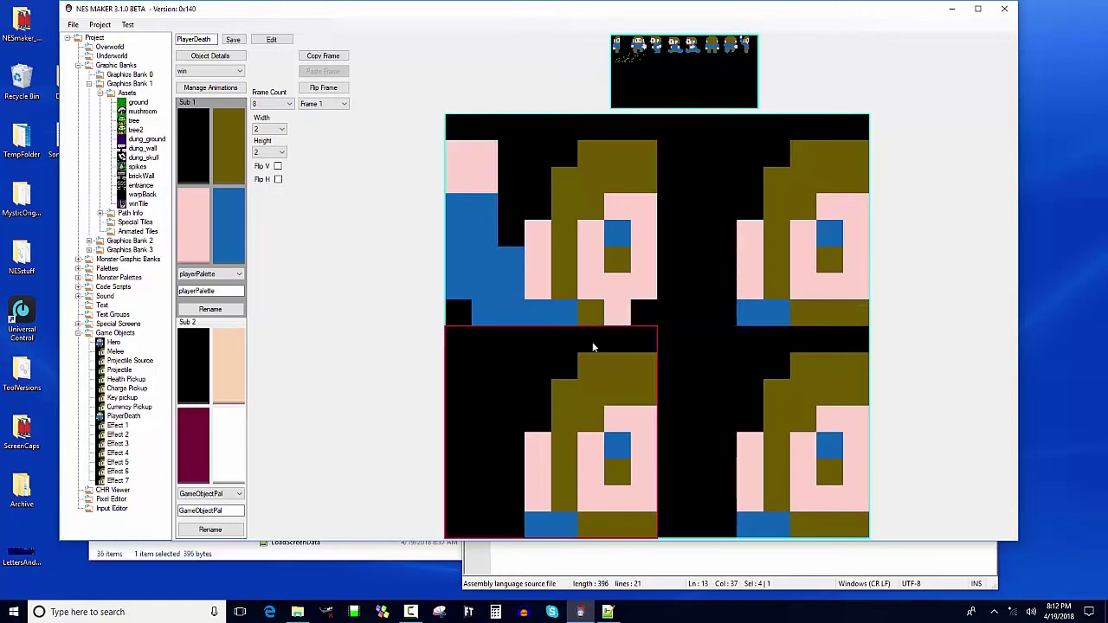
pyautogui.click(744, 51)
# - Fill the right half with horizontally flipped raised-arm and body tiles
pyautogui.click(736, 79)
pyautogui.click(736, 48)
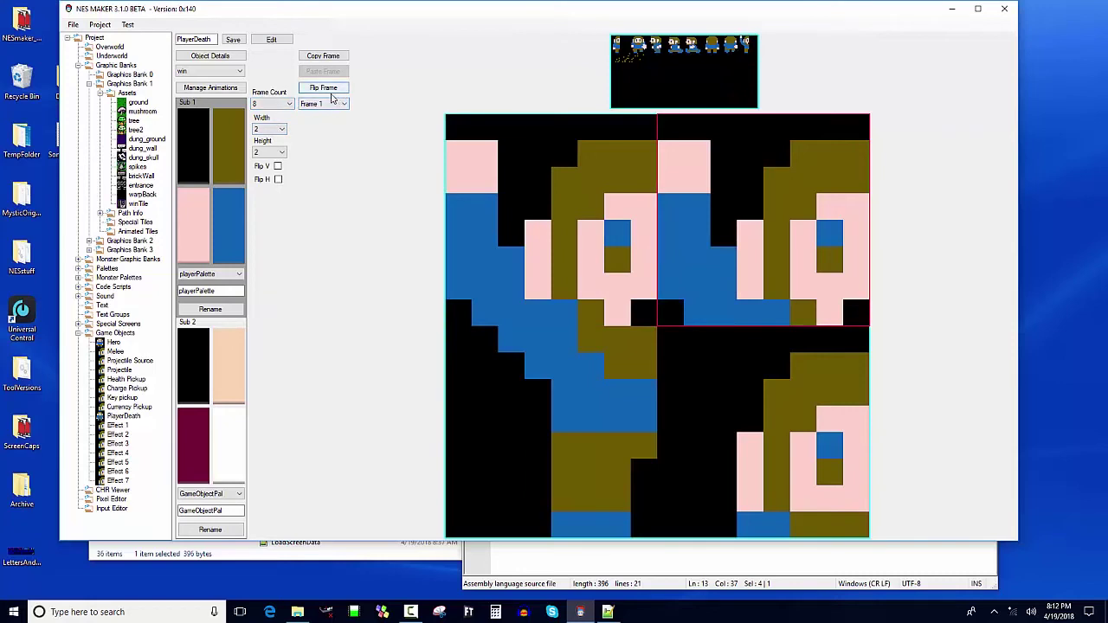
pyautogui.click(278, 179)
pyautogui.click(713, 376)
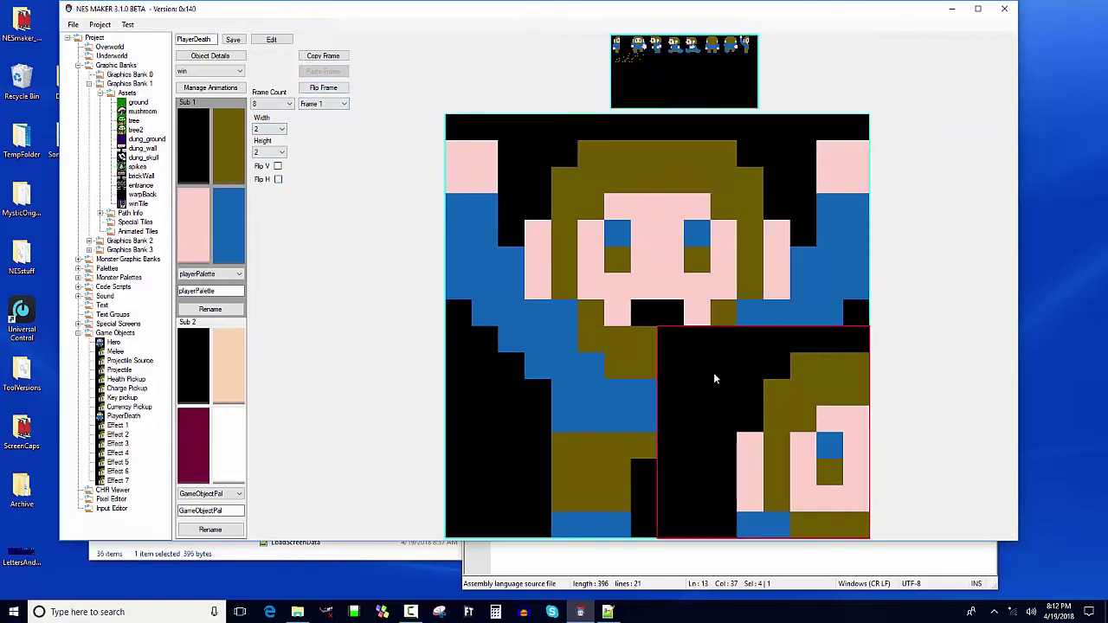
pyautogui.click(750, 50)
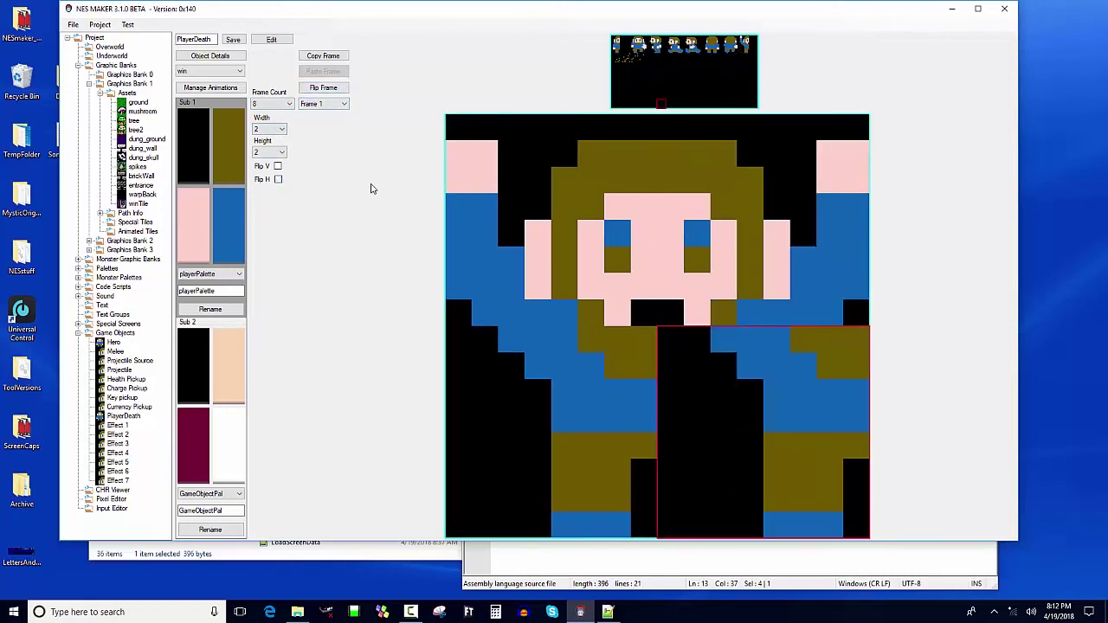
pyautogui.click(278, 179)
# - Copy the cheering frame and paste it into frames 3, 5 and 7
pyautogui.click(327, 56)
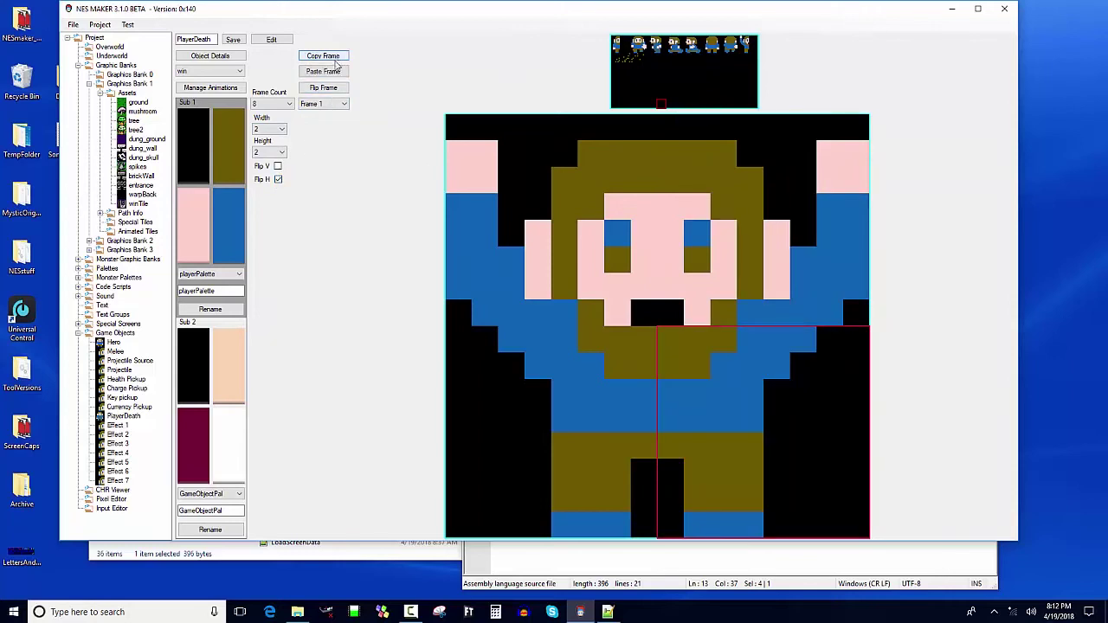
pyautogui.click(336, 104)
pyautogui.click(316, 133)
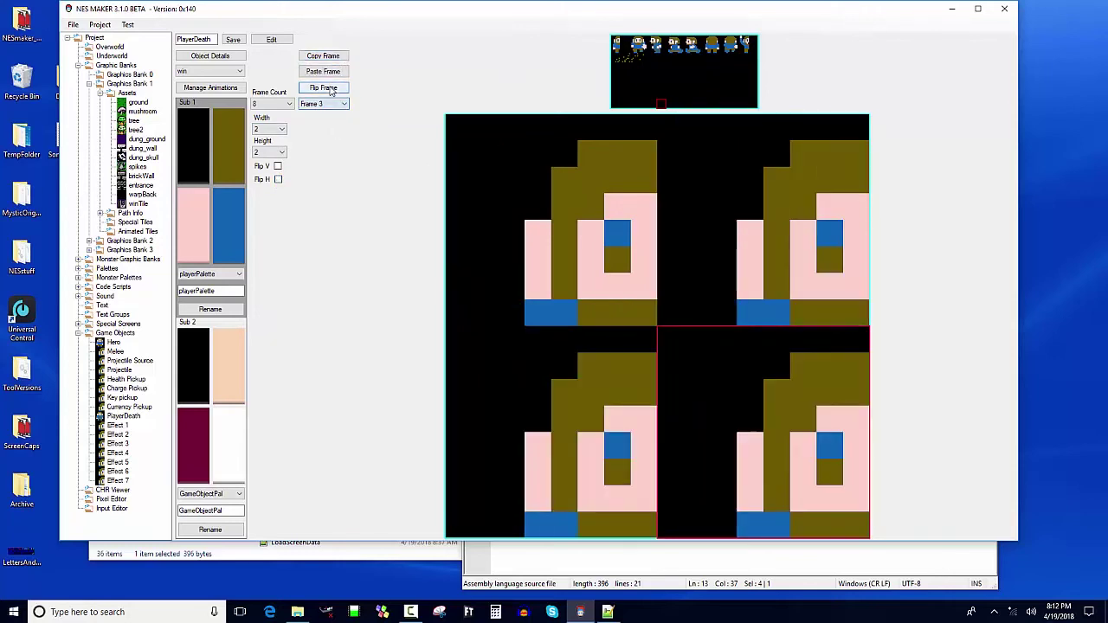
pyautogui.click(323, 71)
pyautogui.click(331, 104)
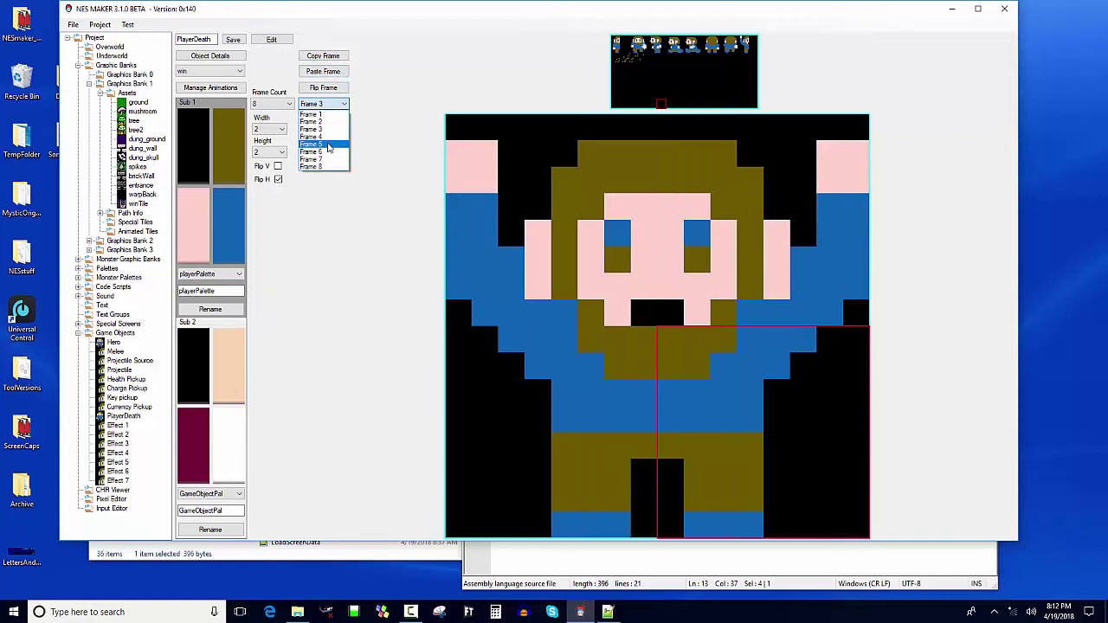
pyautogui.click(330, 138)
pyautogui.click(323, 72)
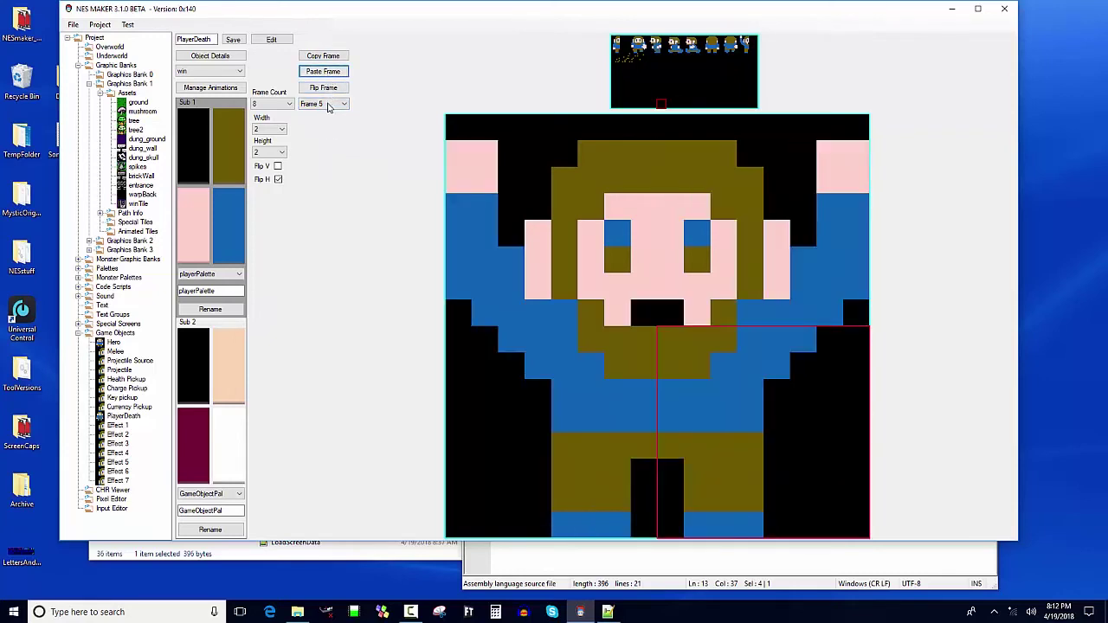
pyautogui.click(334, 104)
pyautogui.click(326, 159)
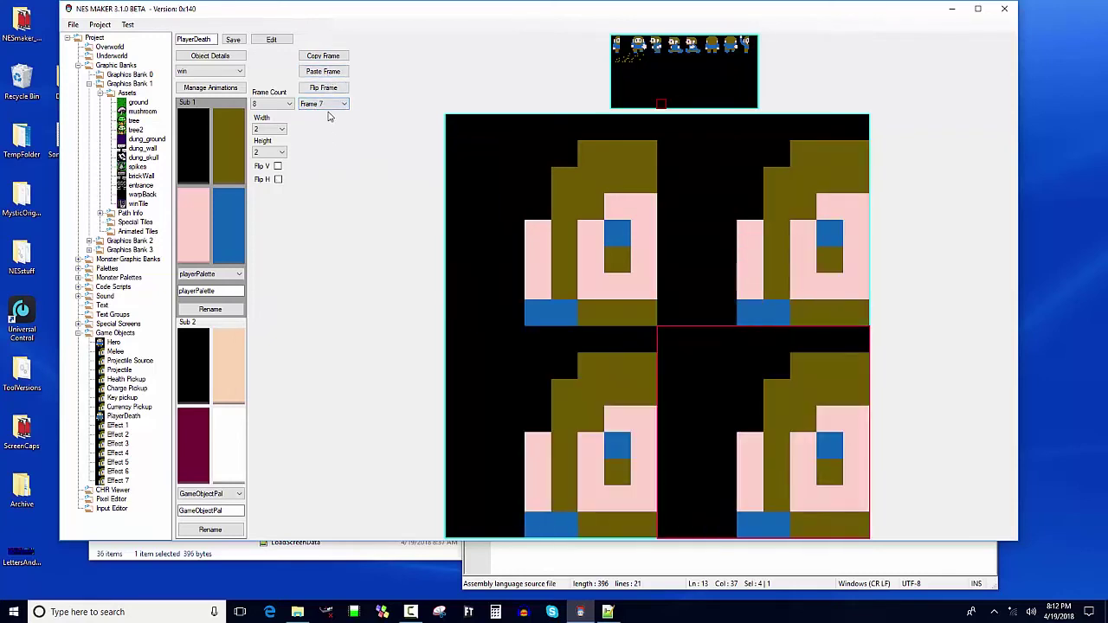
pyautogui.click(323, 71)
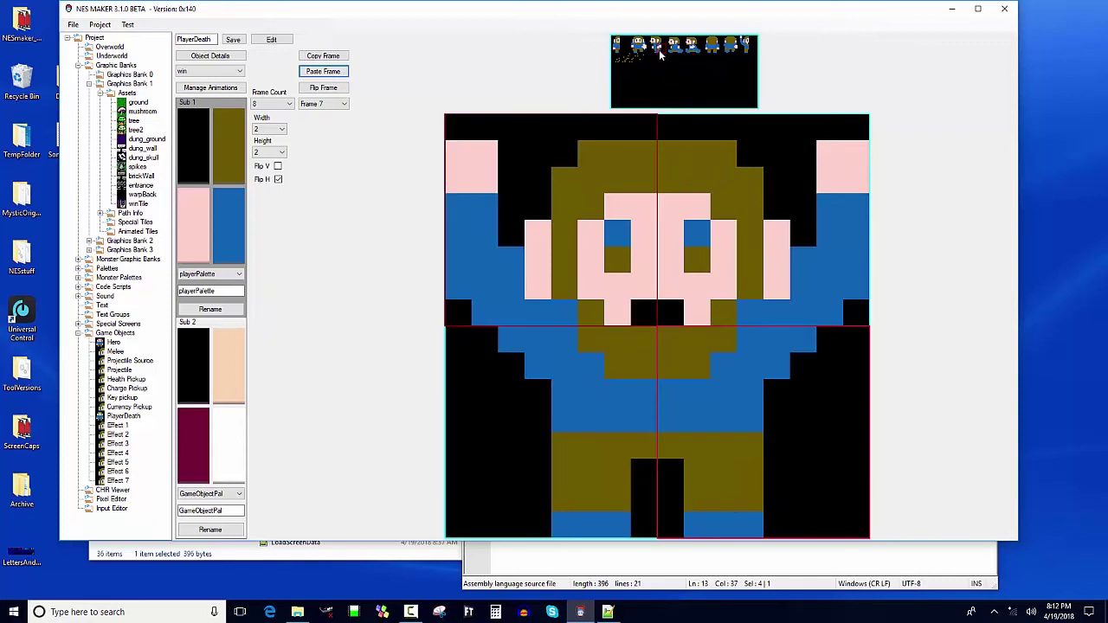
# - Reset the frame count to 8 and check the cheering pose in frame 1
pyautogui.click(289, 104)
pyautogui.click(285, 121)
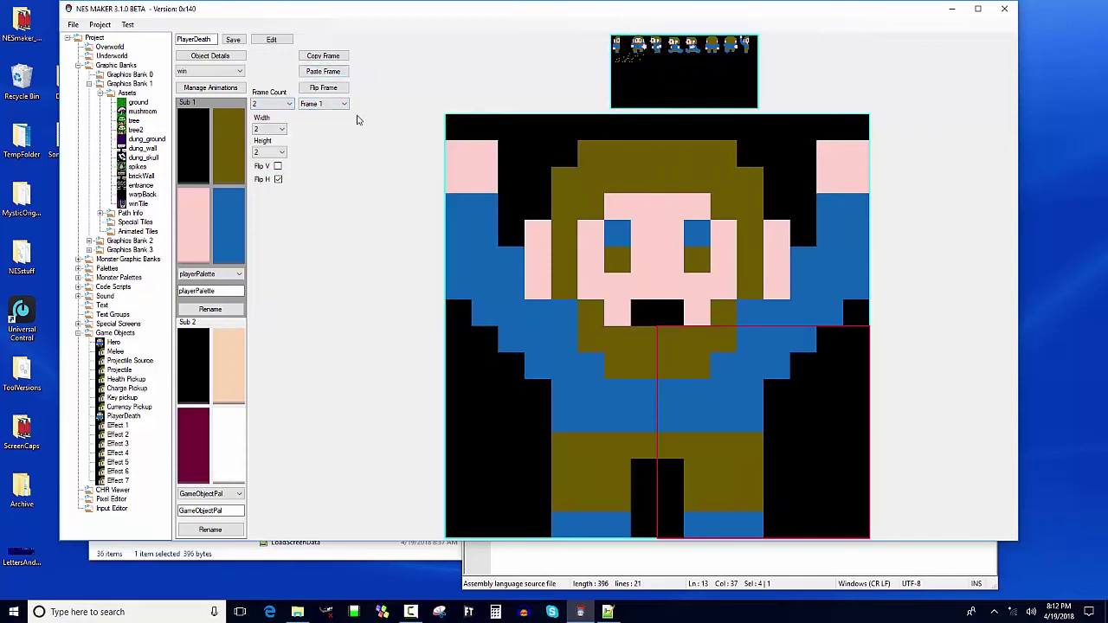
pyautogui.click(288, 103)
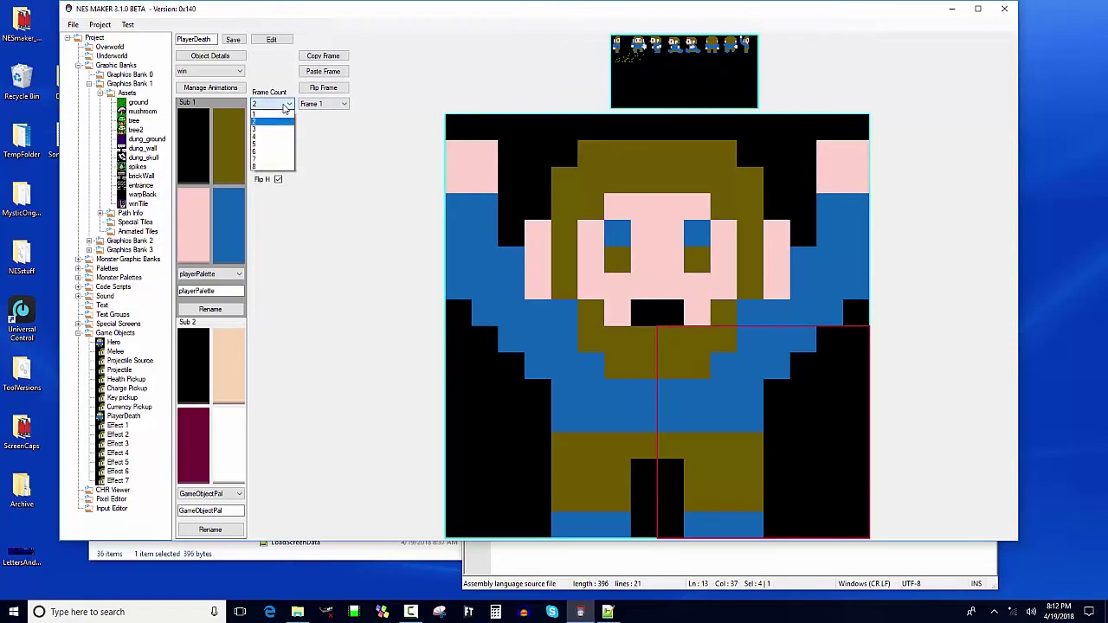
pyautogui.click(285, 166)
pyautogui.click(343, 104)
pyautogui.click(312, 166)
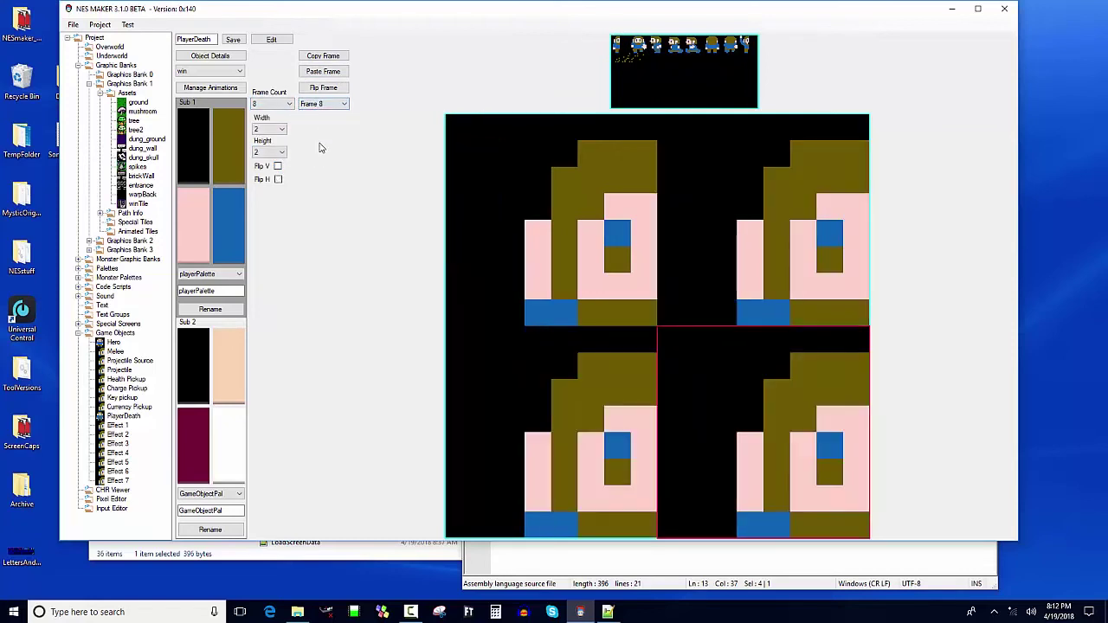
pyautogui.click(326, 106)
pyautogui.click(326, 114)
pyautogui.click(327, 105)
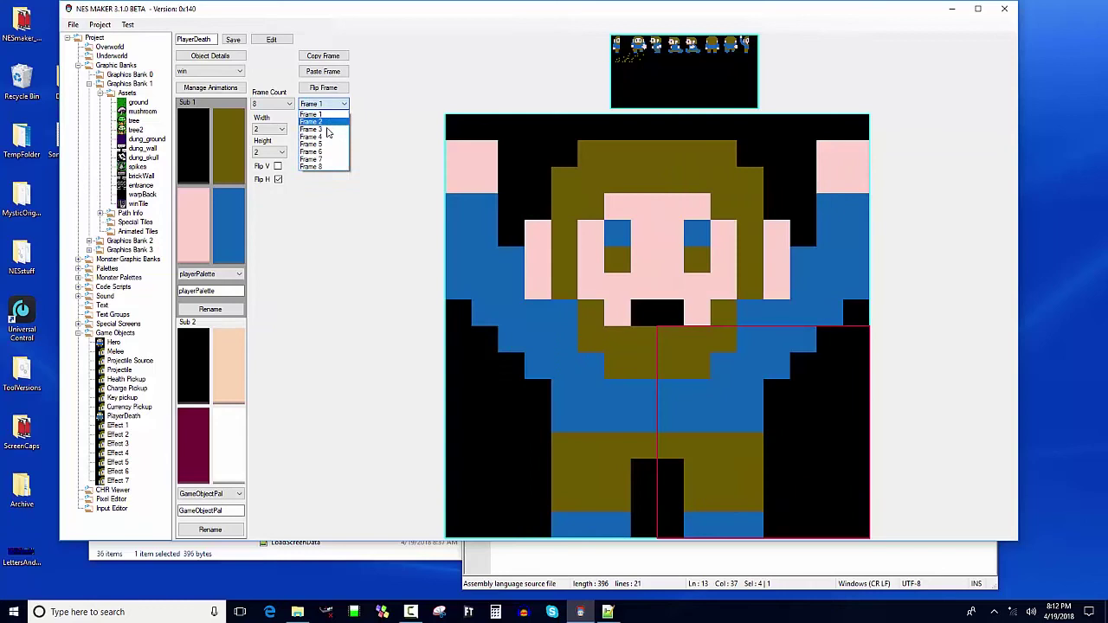
pyautogui.click(327, 118)
# - Paste the cheering pose again into frames 3, 5 and 7
pyautogui.click(329, 104)
pyautogui.click(335, 104)
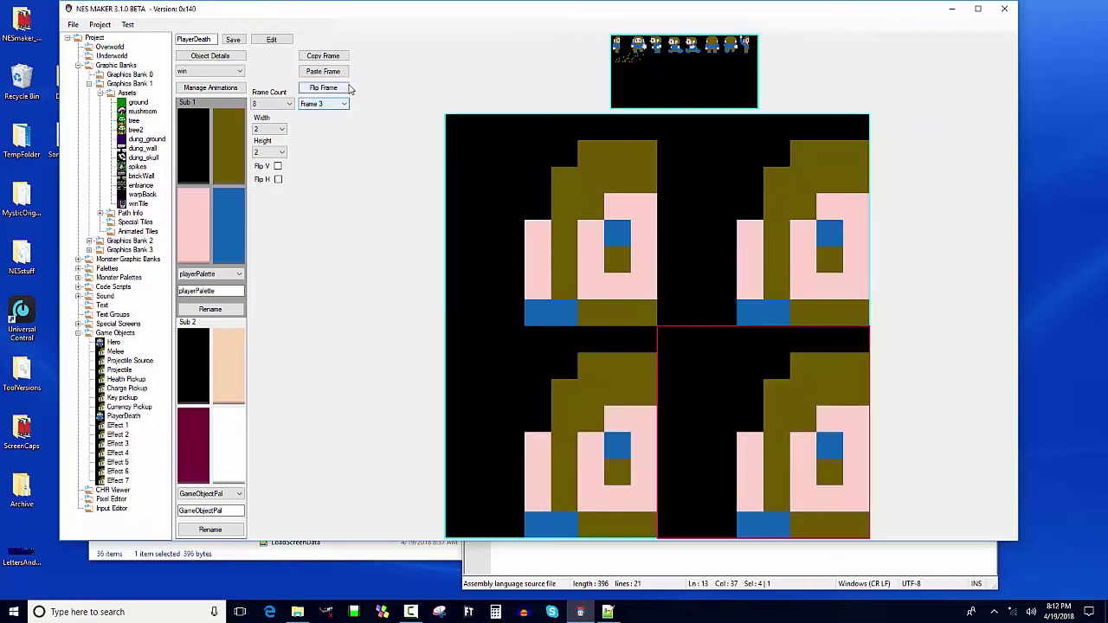
pyautogui.click(340, 90)
pyautogui.click(338, 104)
pyautogui.click(334, 143)
pyautogui.click(331, 78)
pyautogui.click(326, 104)
pyautogui.click(329, 160)
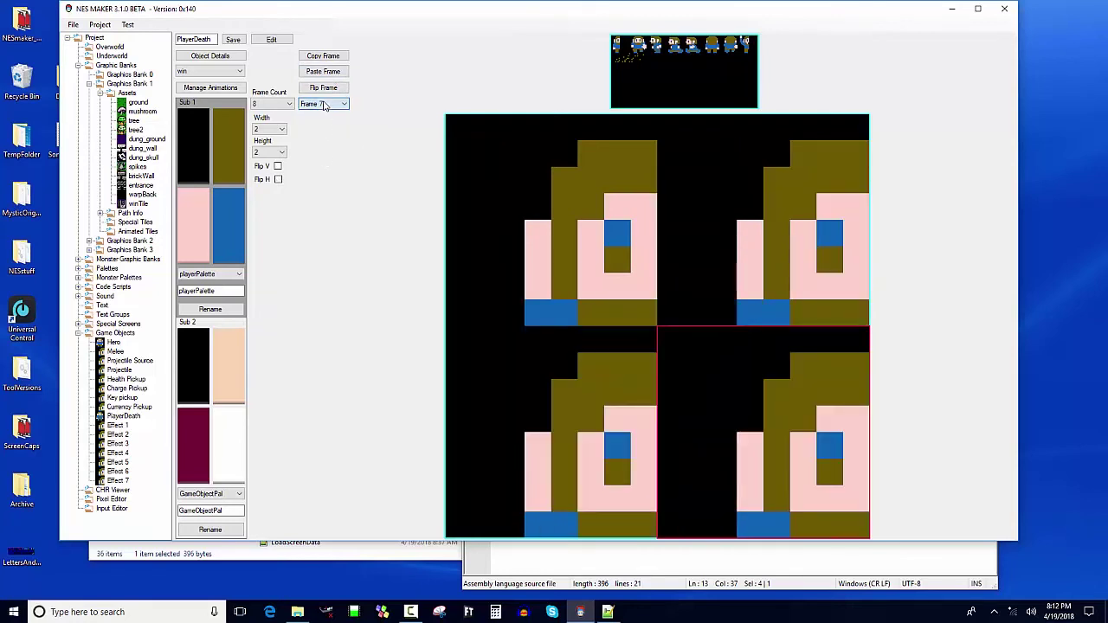
pyautogui.click(323, 71)
# - Build frame 2 as the standing front pose with a mirrored right half
pyautogui.click(338, 104)
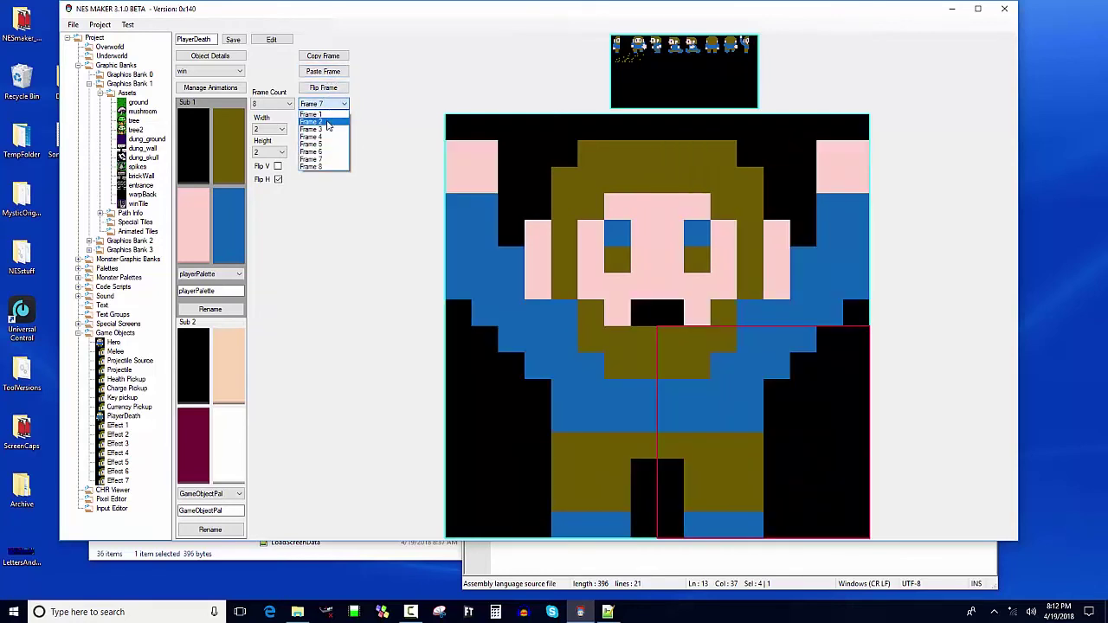
pyautogui.click(326, 119)
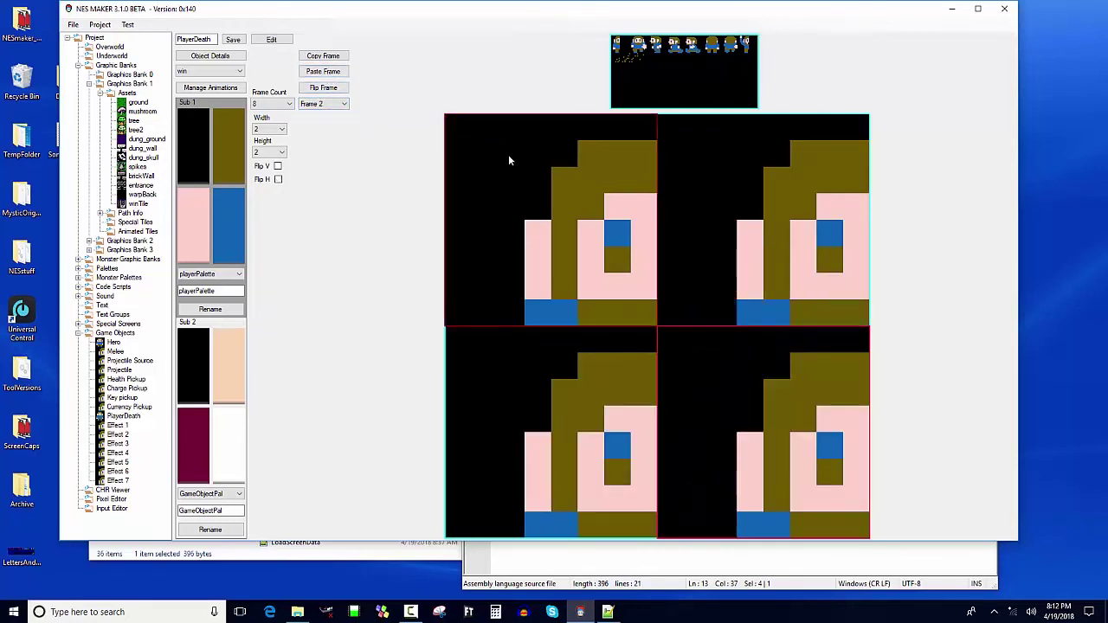
pyautogui.click(621, 59)
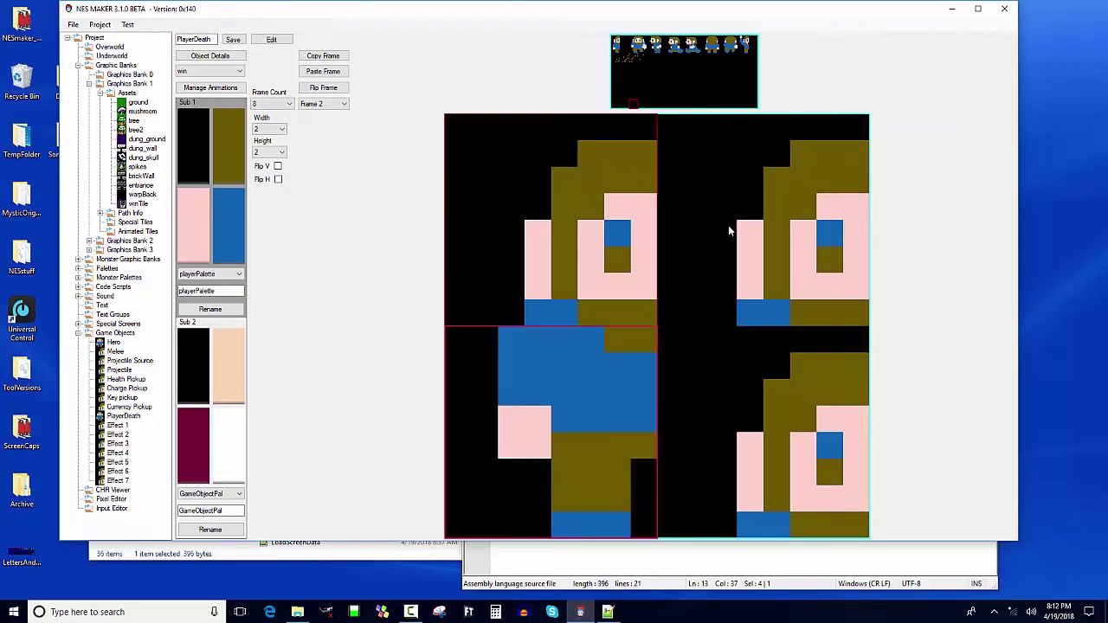
pyautogui.click(278, 179)
pyautogui.click(762, 433)
pyautogui.click(617, 55)
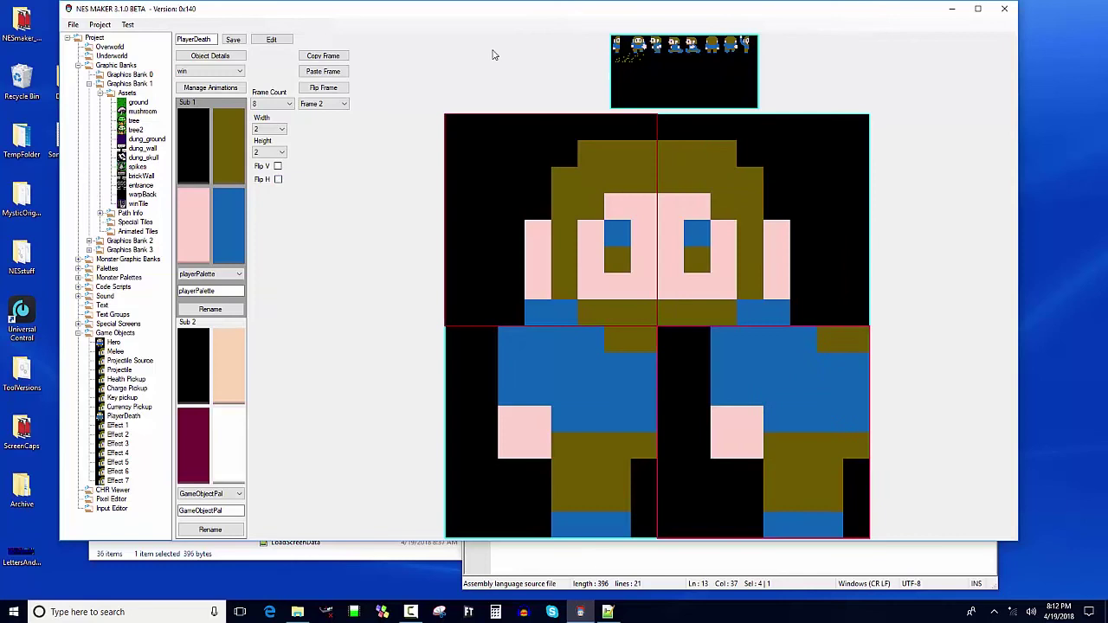
pyautogui.click(278, 179)
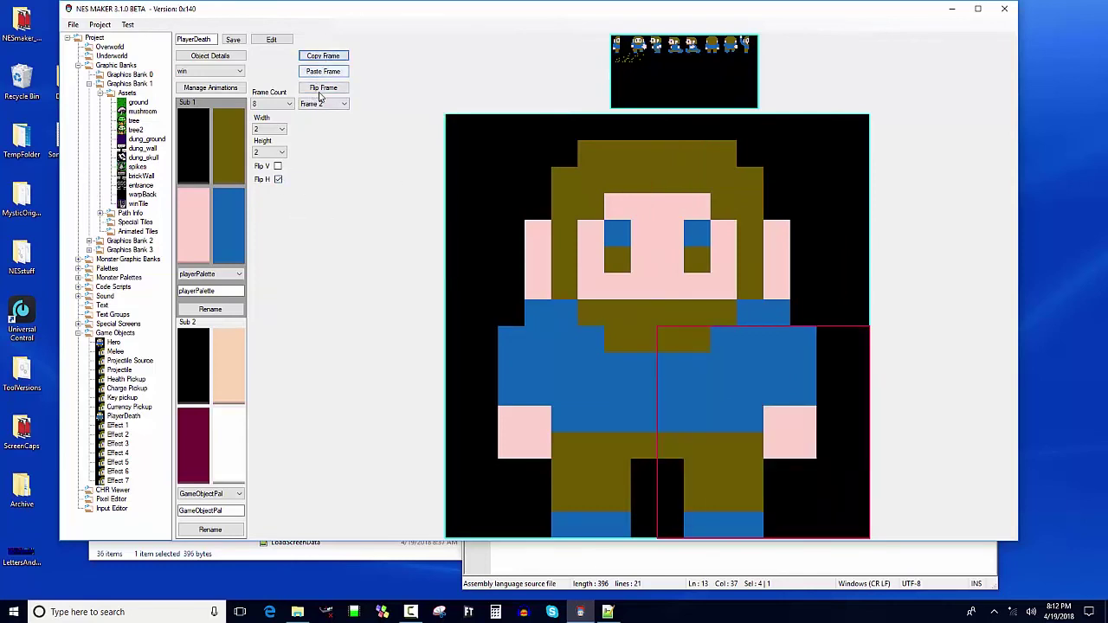
# - Paste the standing pose into frames 4, 6 and 8
pyautogui.click(322, 103)
pyautogui.click(314, 137)
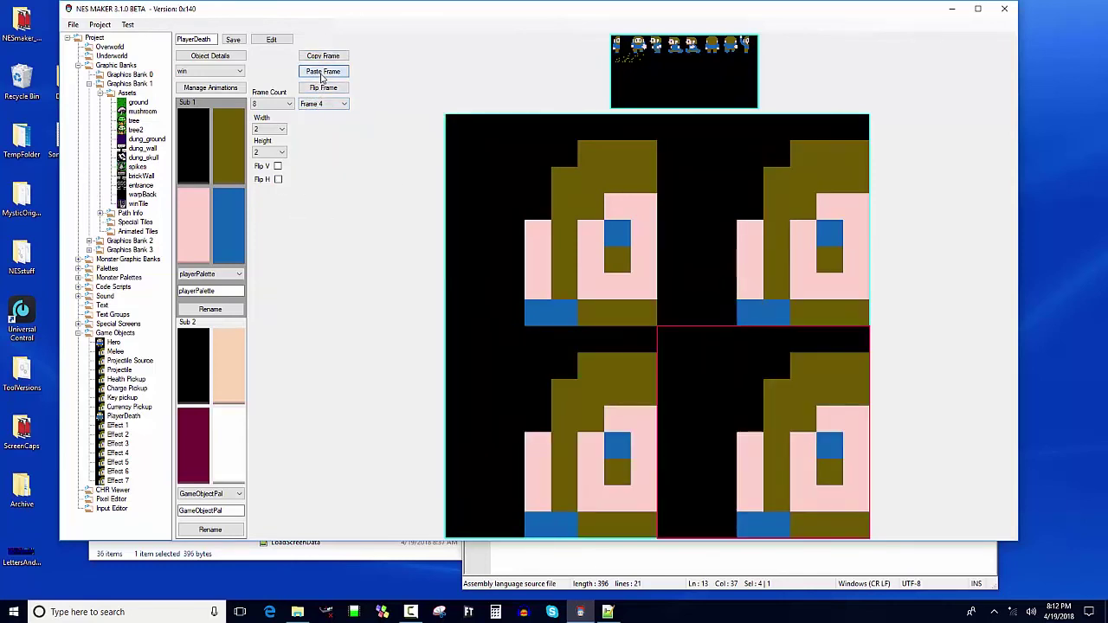
pyautogui.click(322, 72)
pyautogui.click(322, 103)
pyautogui.click(319, 152)
pyautogui.click(323, 71)
pyautogui.click(322, 103)
pyautogui.click(322, 168)
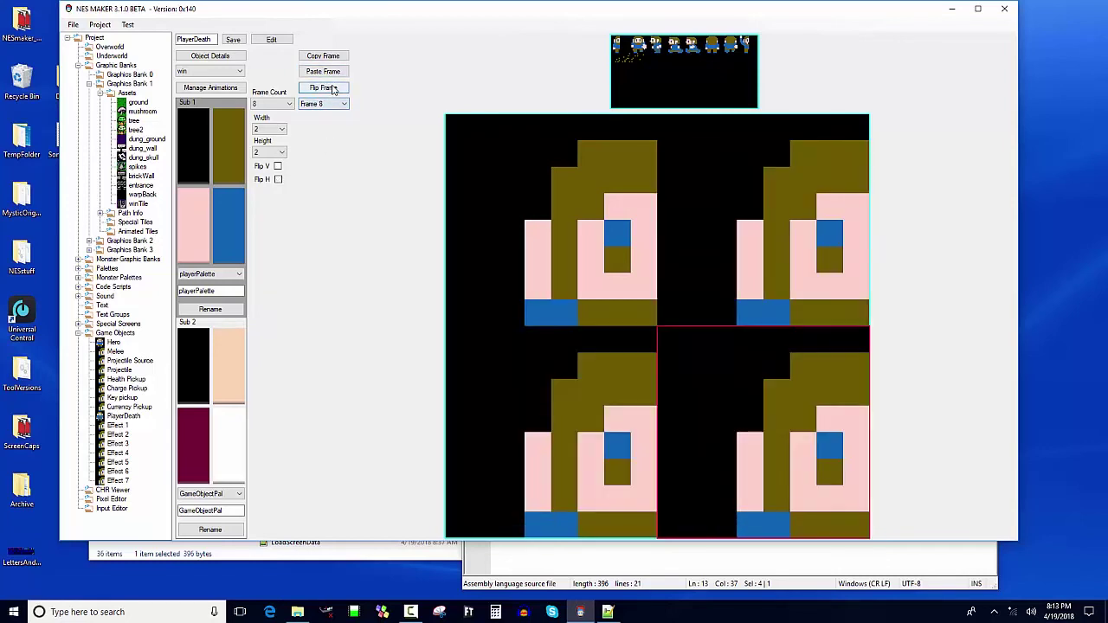
pyautogui.click(323, 71)
# - Step through the frames to preview the animation, ending on frame 1
pyautogui.click(322, 103)
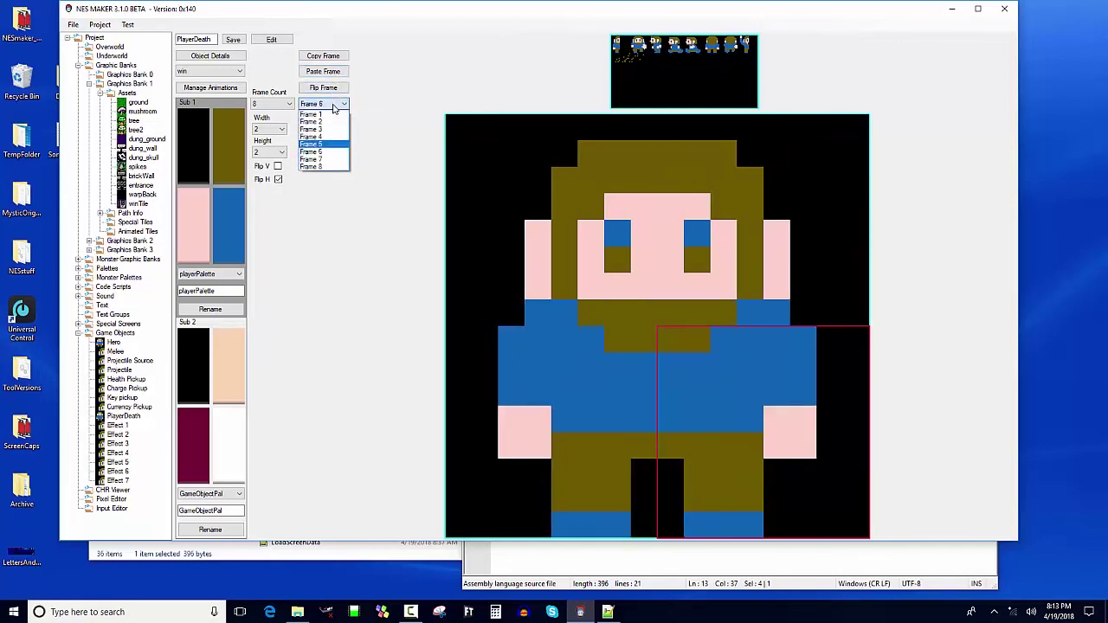
pyautogui.press('Up')
pyautogui.press('Up')
pyautogui.press('Up')
pyautogui.press('Up')
pyautogui.press('Down')
pyautogui.press('Down')
pyautogui.press('Down')
pyautogui.press('Down')
pyautogui.press('Down')
pyautogui.press('Down')
pyautogui.press('Down')
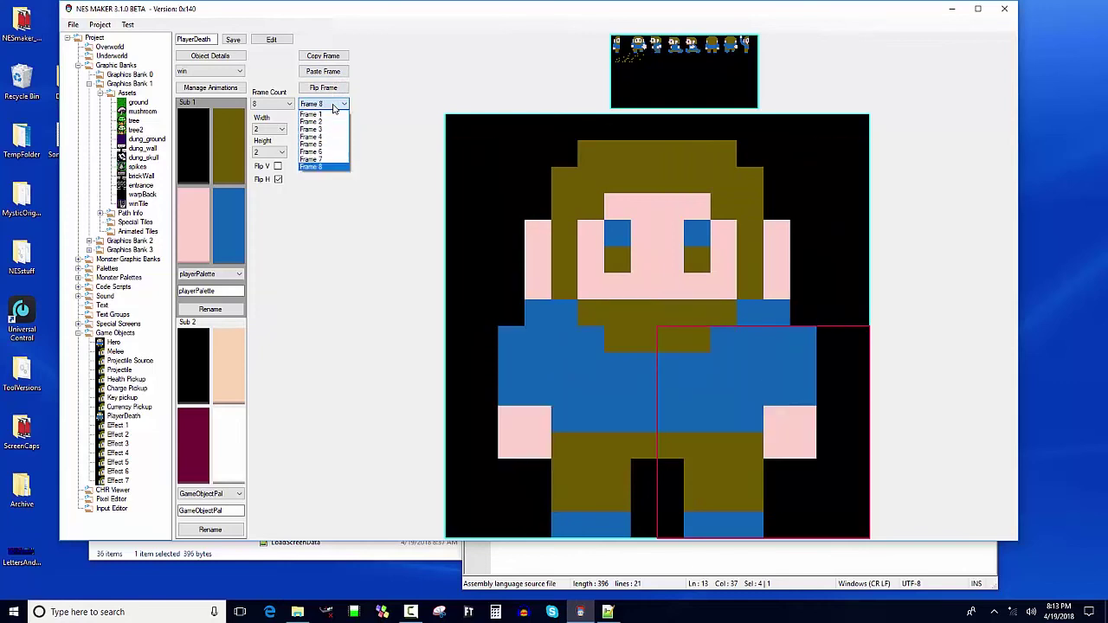
pyautogui.press('Up')
pyautogui.press('Up')
pyautogui.press('Up')
pyautogui.press('Up')
pyautogui.press('Up')
pyautogui.press('Up')
pyautogui.press('Up')
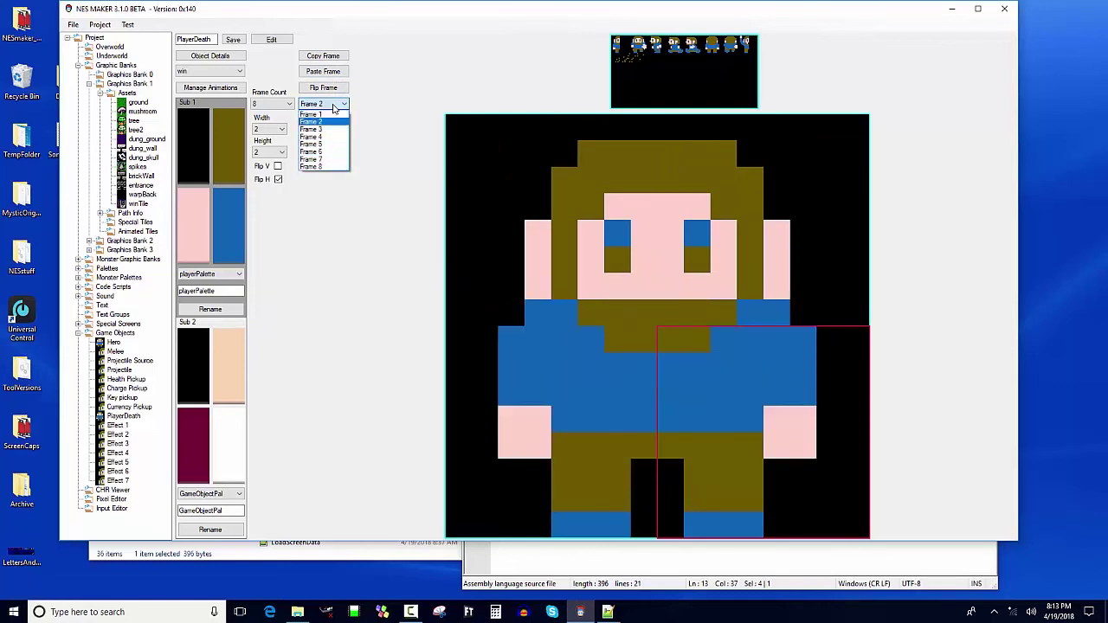
pyautogui.press('Down')
pyautogui.press('Down')
pyautogui.press('Down')
pyautogui.press('Down')
pyautogui.press('Down')
pyautogui.press('Down')
pyautogui.press('Down')
pyautogui.press('Up')
pyautogui.press('Up')
pyautogui.press('Up')
pyautogui.press('Up')
pyautogui.press('Up')
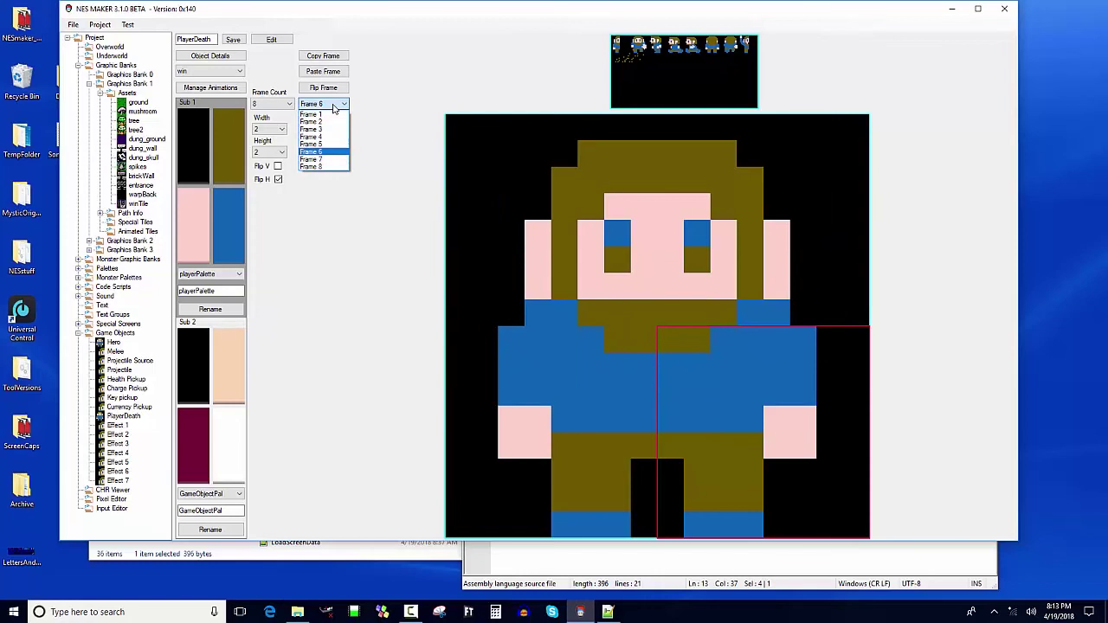
pyautogui.press('Up')
pyautogui.press('Up')
pyautogui.click(286, 343)
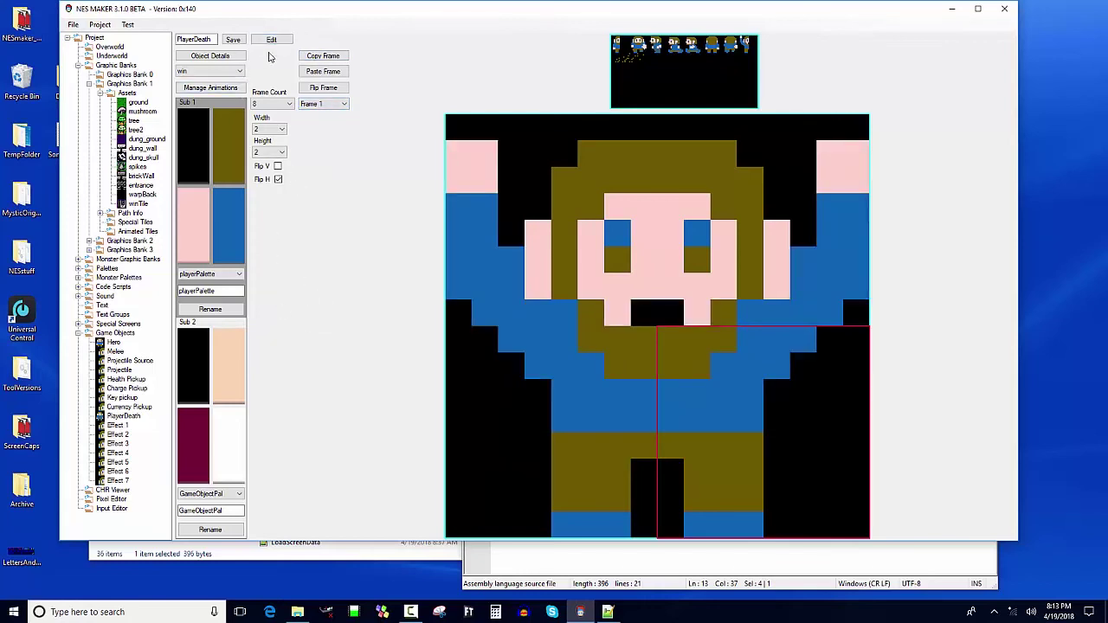
# - Open Object Details and inspect action step 7 and the animation types, leaving Spin
pyautogui.click(227, 59)
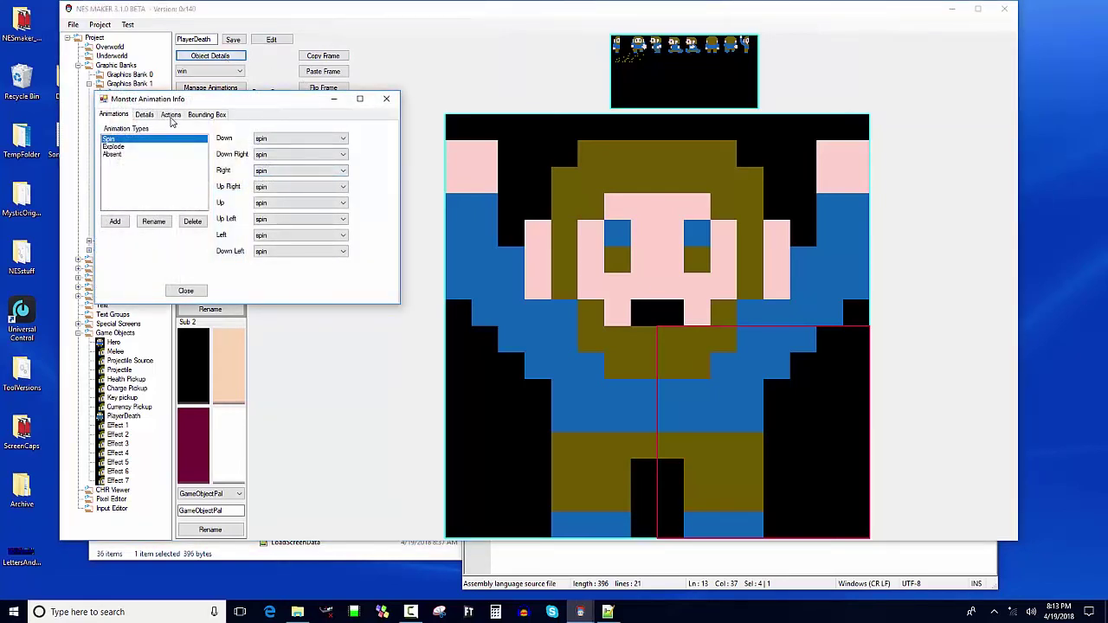
pyautogui.click(171, 118)
pyautogui.click(152, 192)
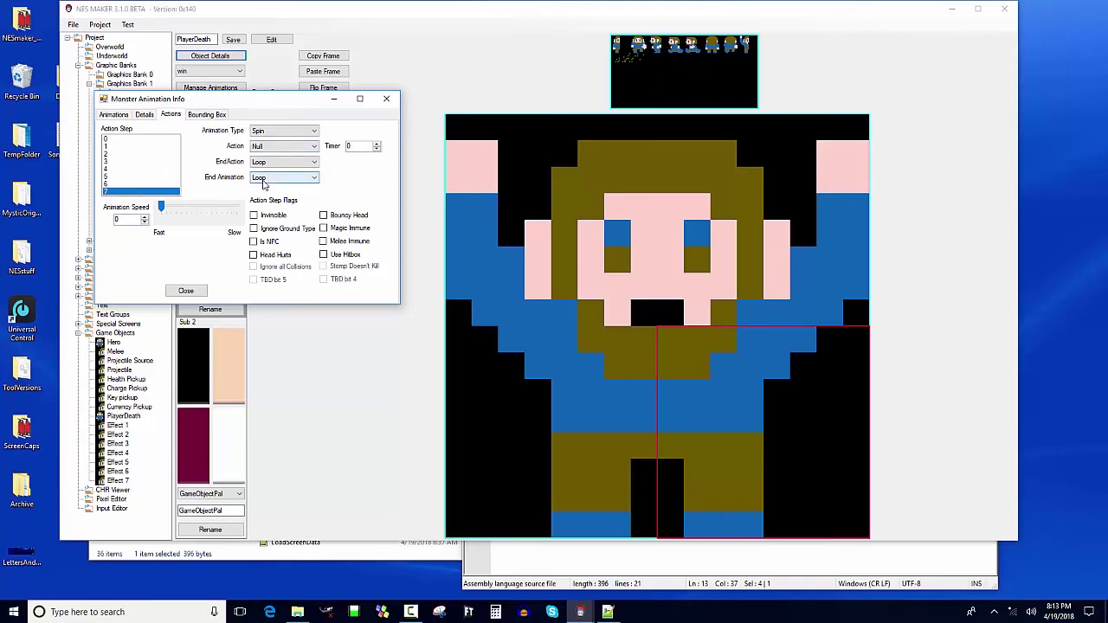
pyautogui.click(302, 134)
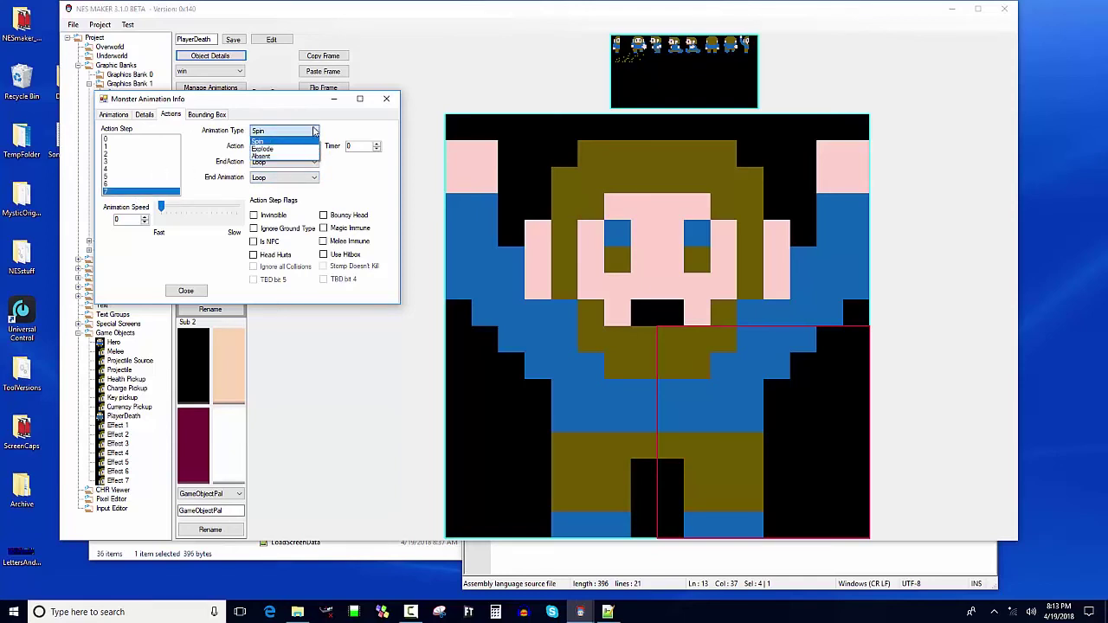
pyautogui.click(316, 130)
# - Glance at the HandlePlayerWin code, then close and reopen the animation info window
pyautogui.click(334, 97)
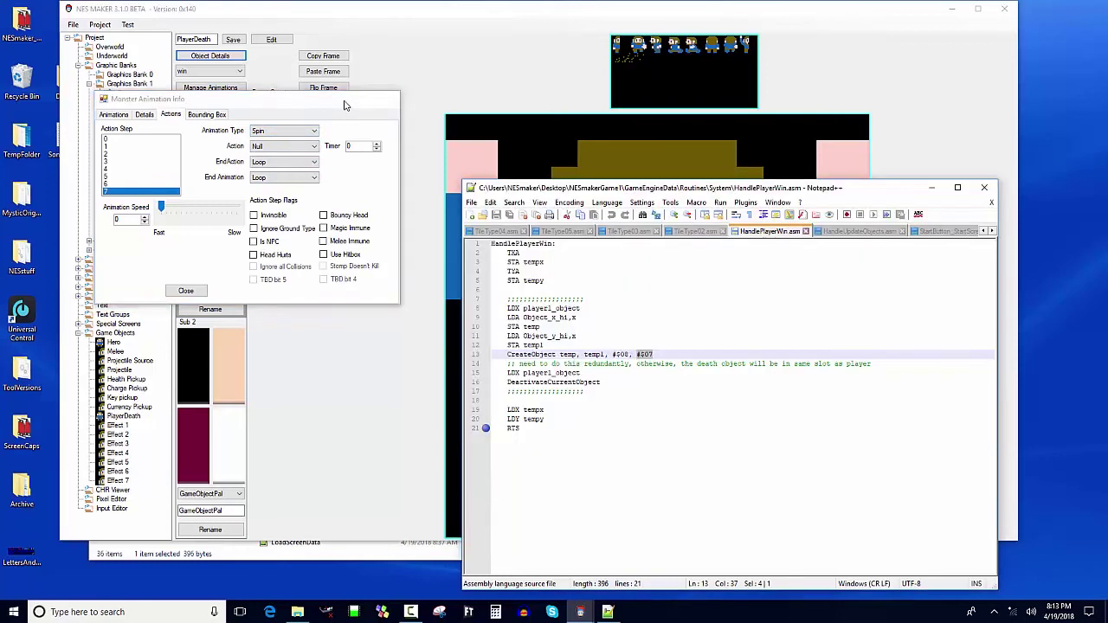
pyautogui.click(419, 323)
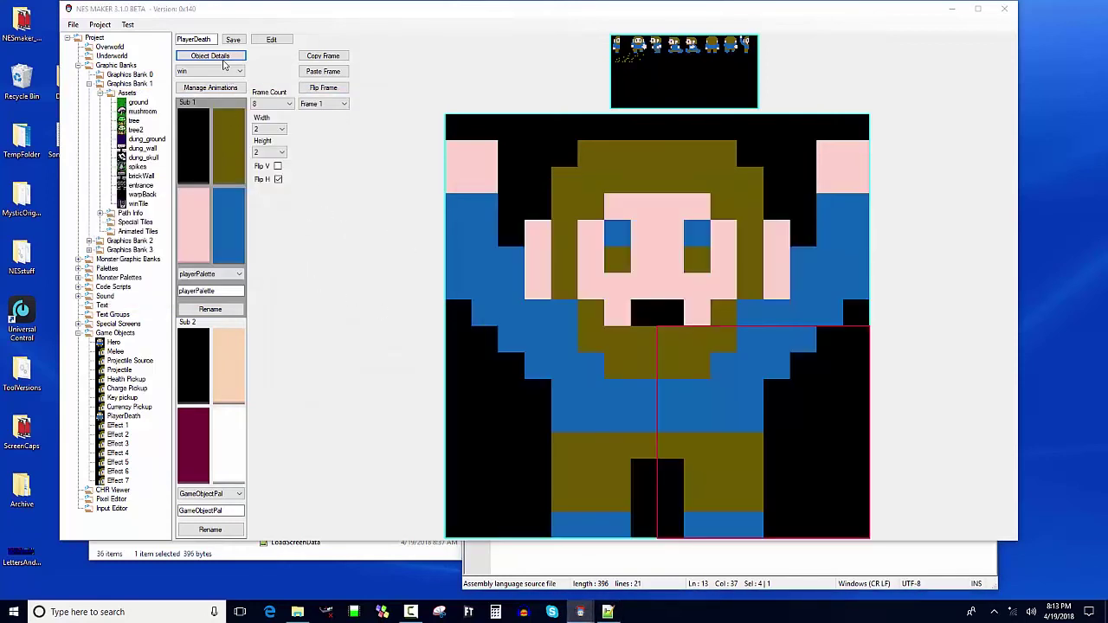
pyautogui.click(649, 567)
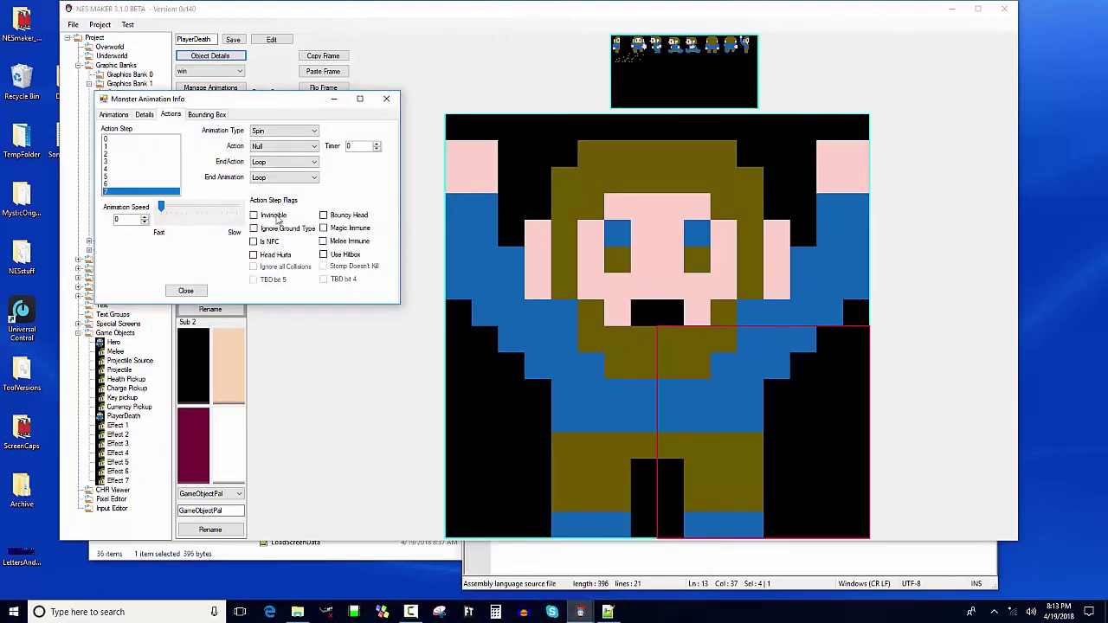
pyautogui.click(199, 289)
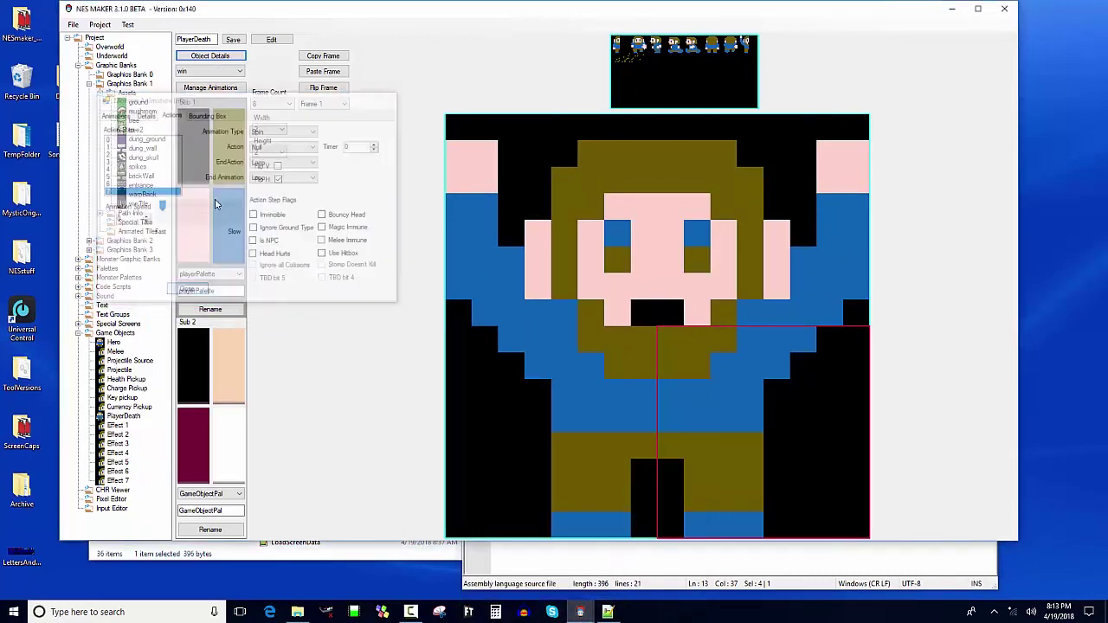
pyautogui.click(223, 57)
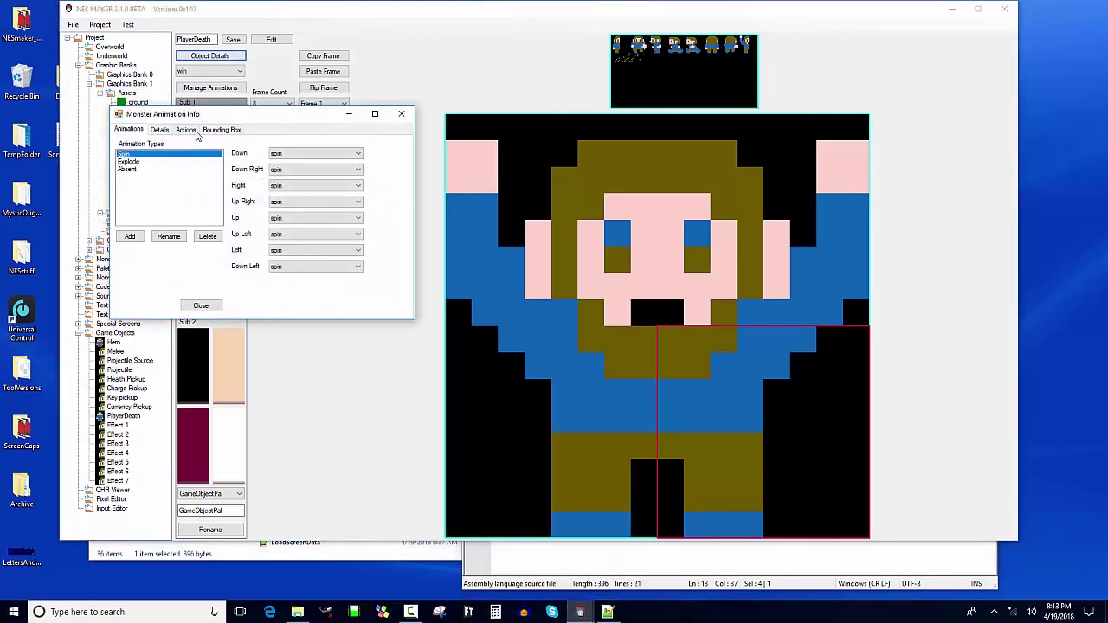
# - Add a new animation type named Win and select it
pyautogui.click(130, 236)
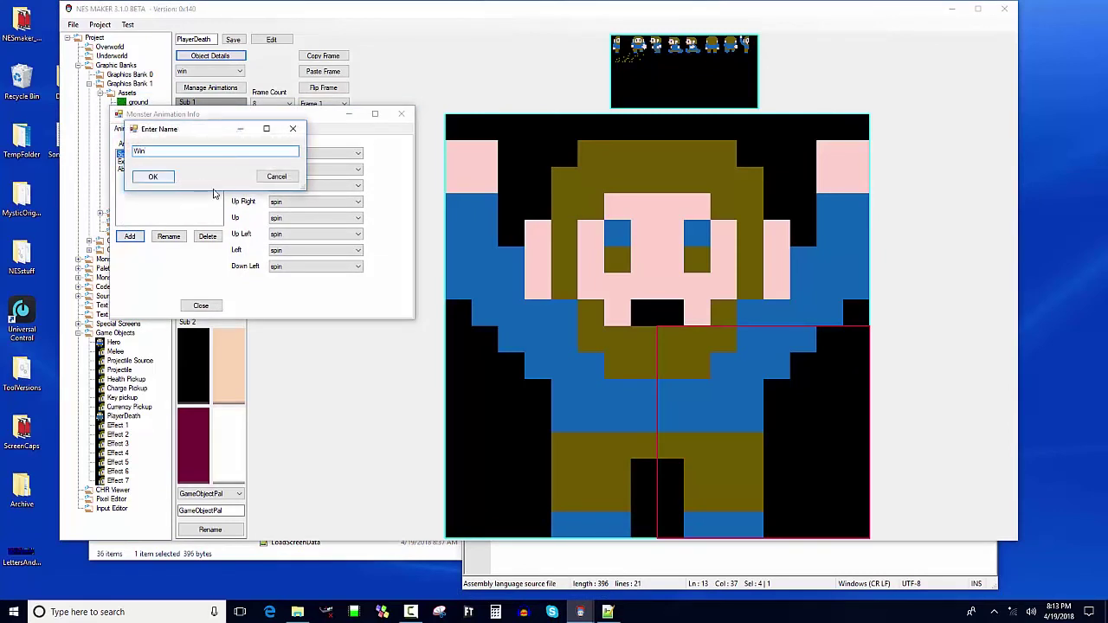
pyautogui.click(152, 177)
pyautogui.click(183, 178)
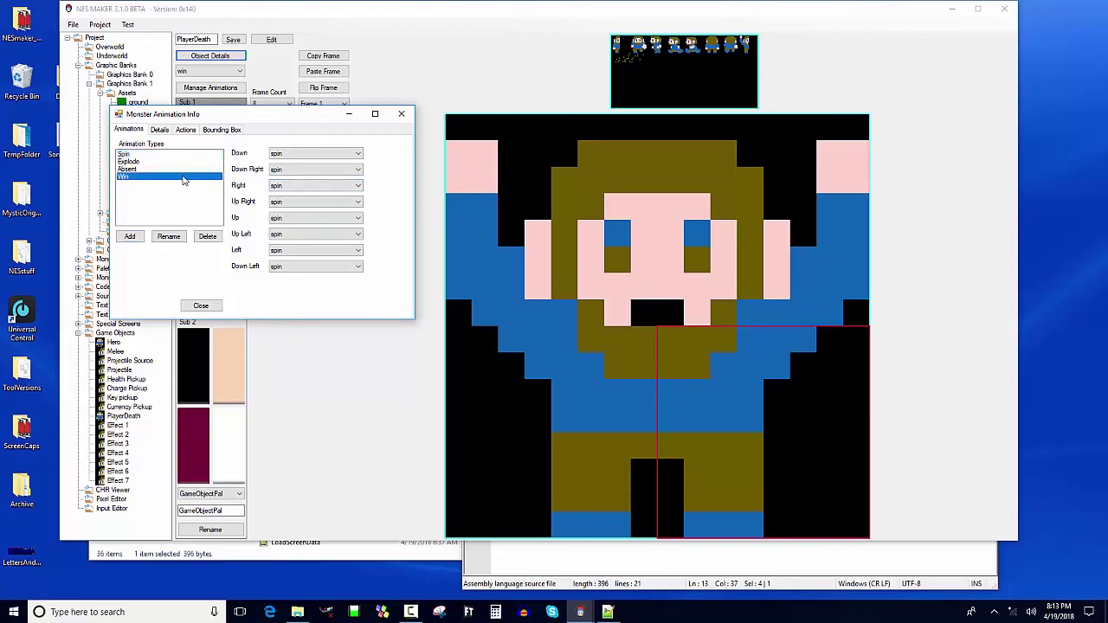
# - Map all eight directions, Down through Down Left, to the win animation
pyautogui.click(310, 153)
pyautogui.click(310, 186)
pyautogui.click(308, 170)
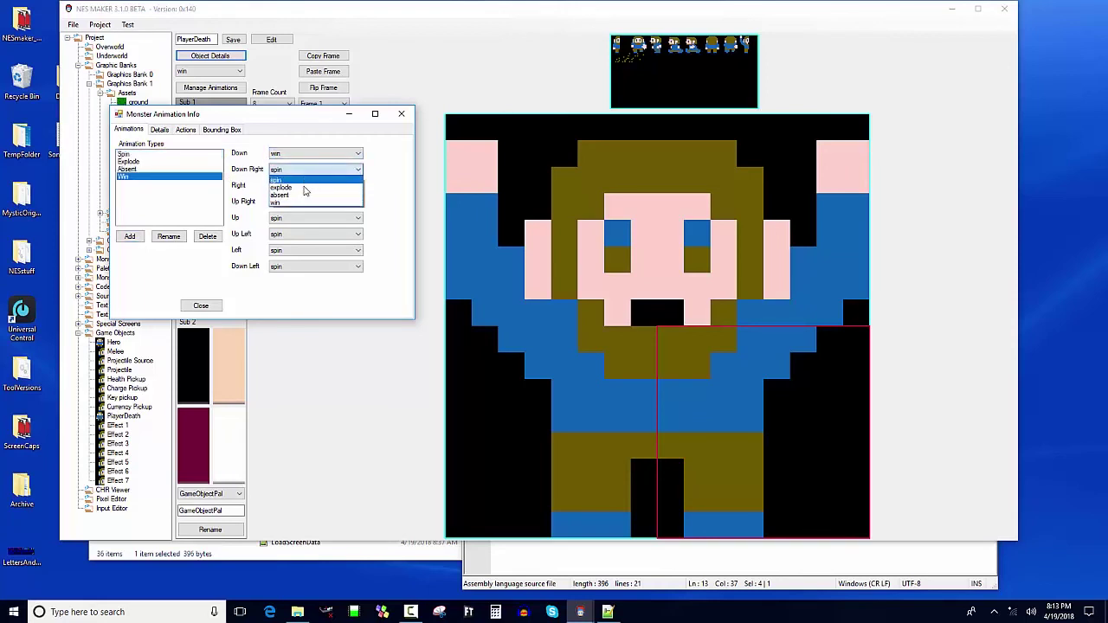
pyautogui.click(304, 202)
pyautogui.click(300, 186)
pyautogui.click(299, 217)
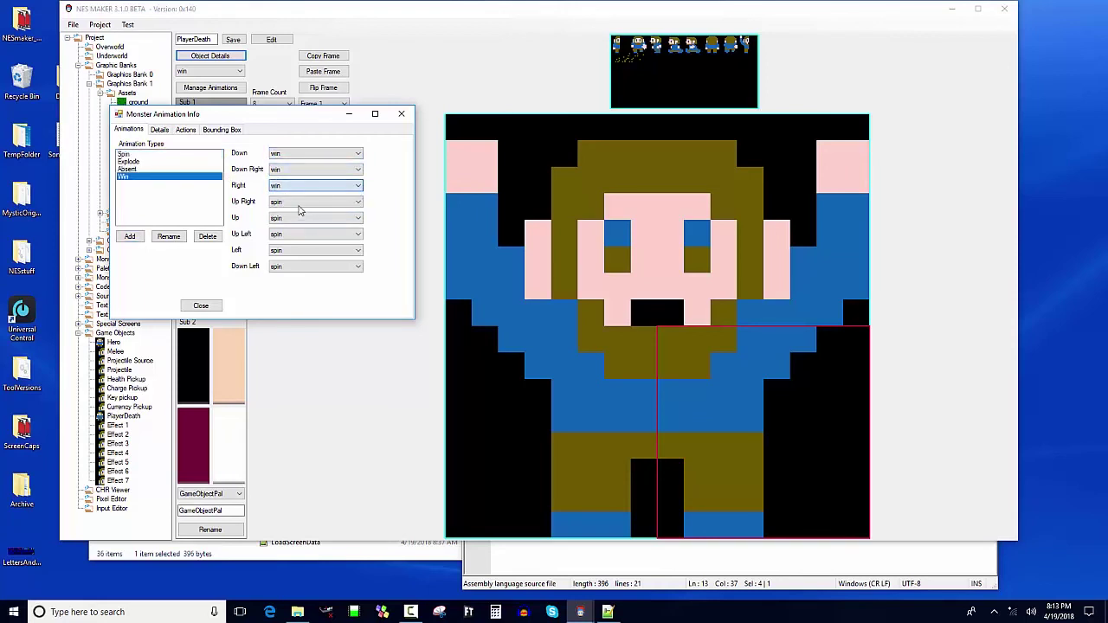
pyautogui.click(300, 204)
pyautogui.click(300, 234)
pyautogui.click(297, 218)
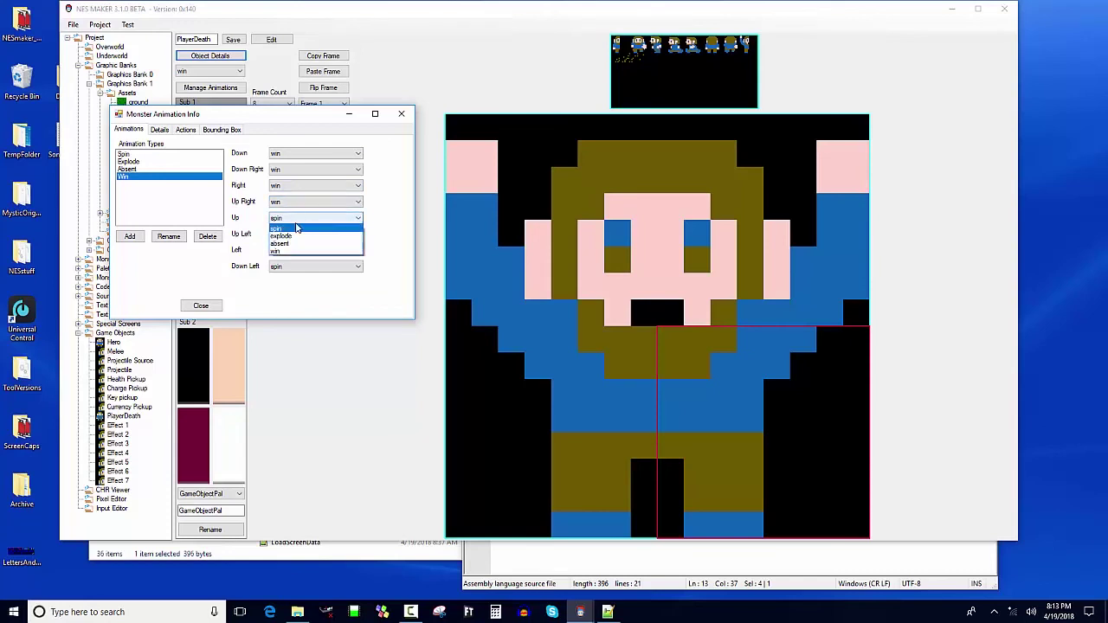
pyautogui.click(294, 252)
pyautogui.click(297, 236)
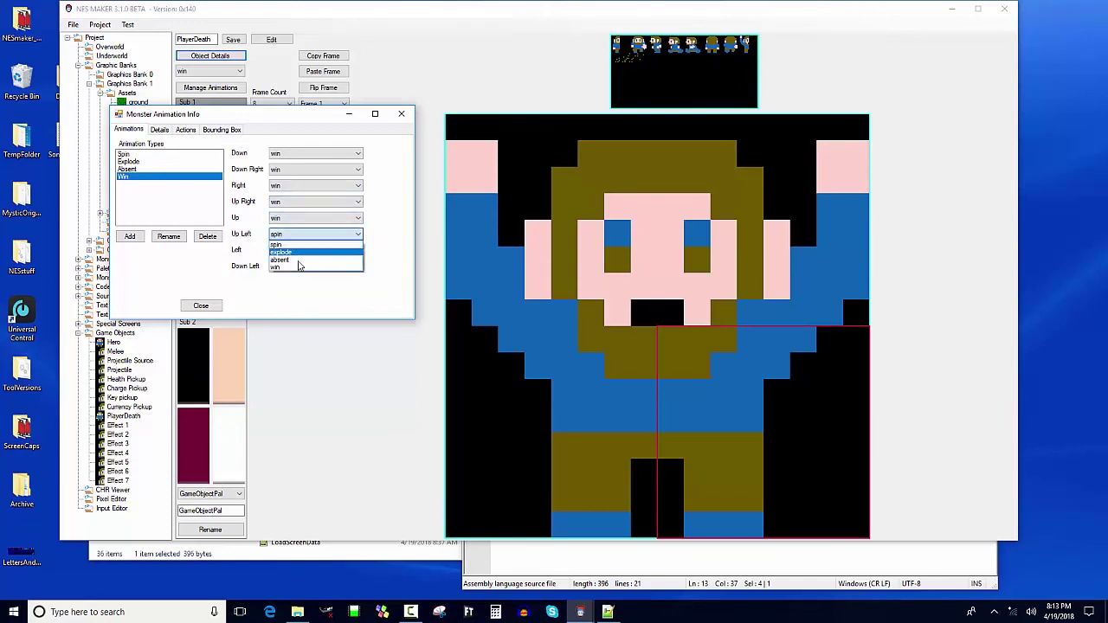
pyautogui.click(299, 267)
pyautogui.click(299, 251)
pyautogui.click(300, 283)
pyautogui.click(300, 266)
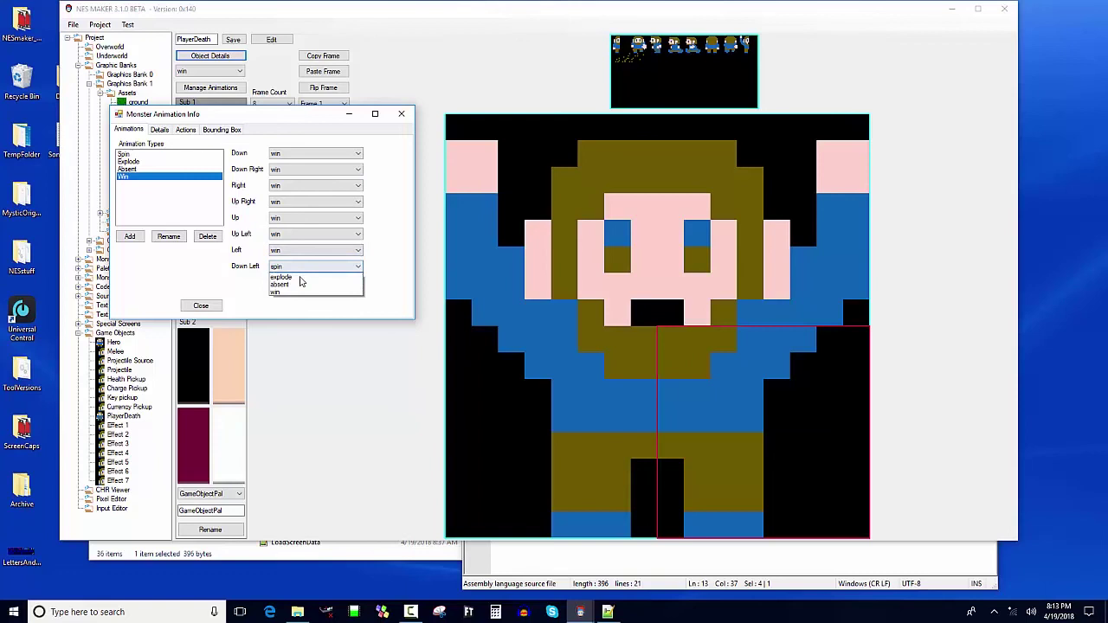
pyautogui.click(299, 292)
# - Set action step 7 to animation type Win, ending with Win Game, slower speed, action Null
pyautogui.click(186, 130)
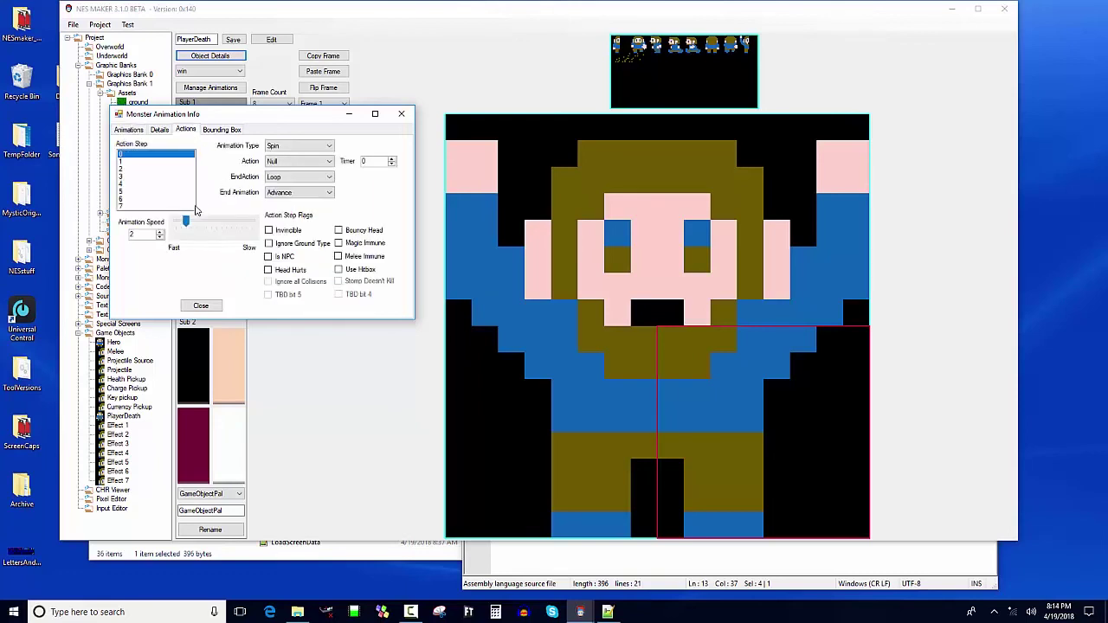
pyautogui.click(178, 206)
pyautogui.click(275, 151)
pyautogui.click(285, 177)
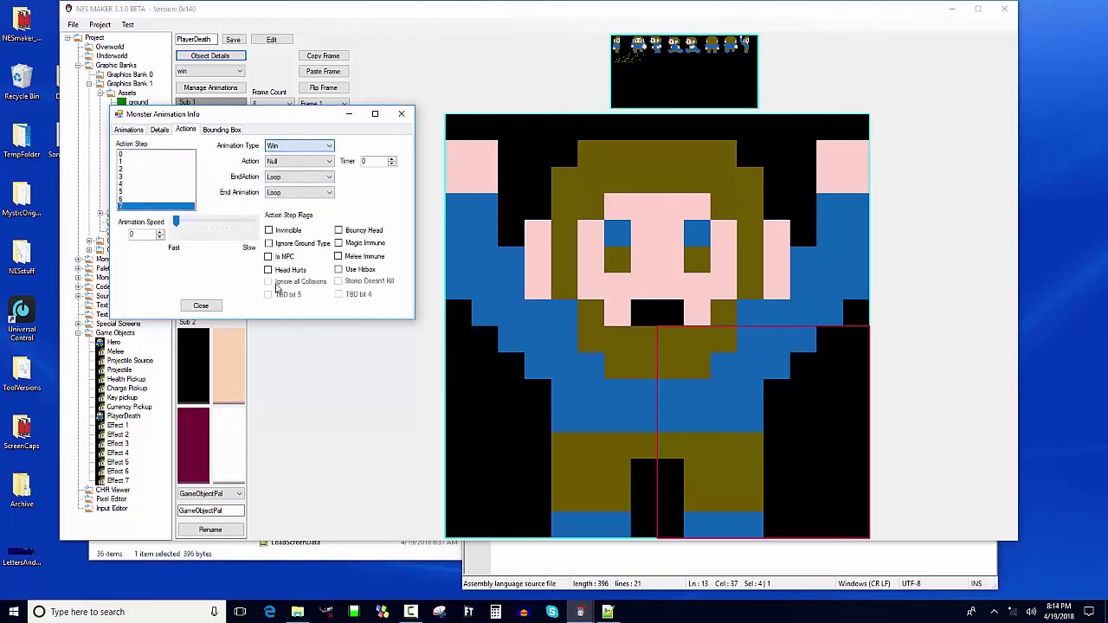
pyautogui.click(292, 193)
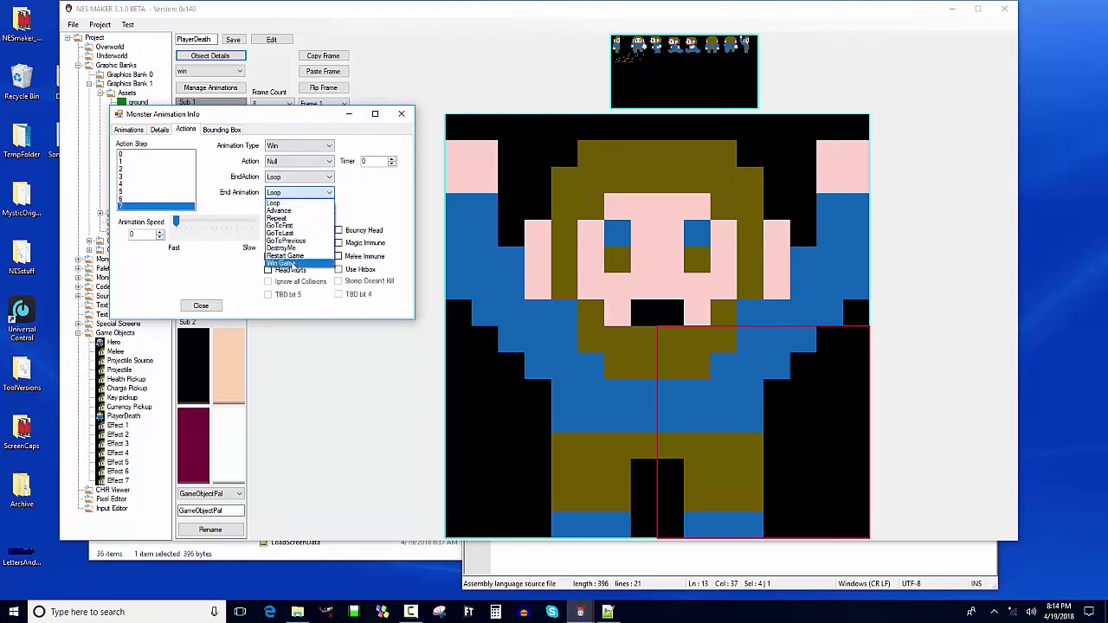
pyautogui.click(292, 265)
pyautogui.moveTo(176, 223); pyautogui.dragTo(222, 225)
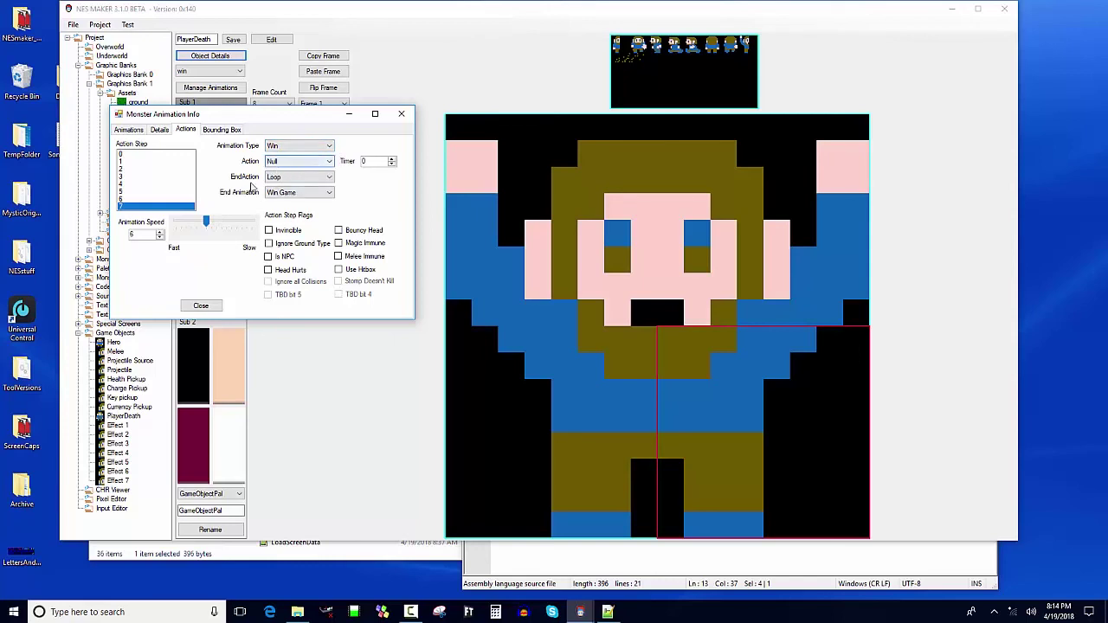
pyautogui.click(295, 161)
pyautogui.click(288, 170)
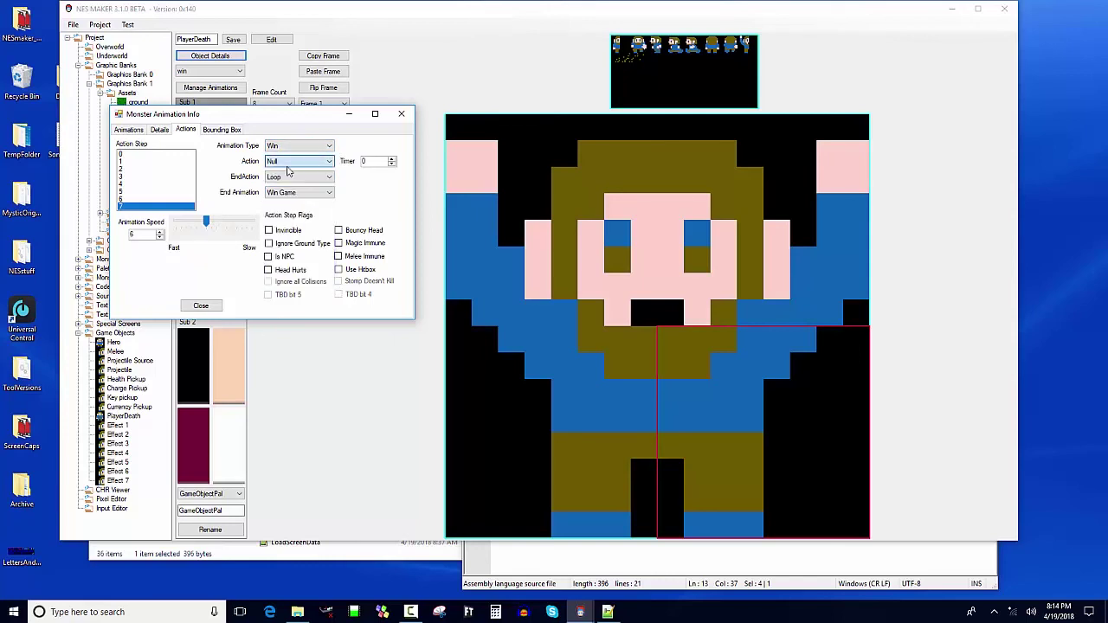
pyautogui.click(201, 307)
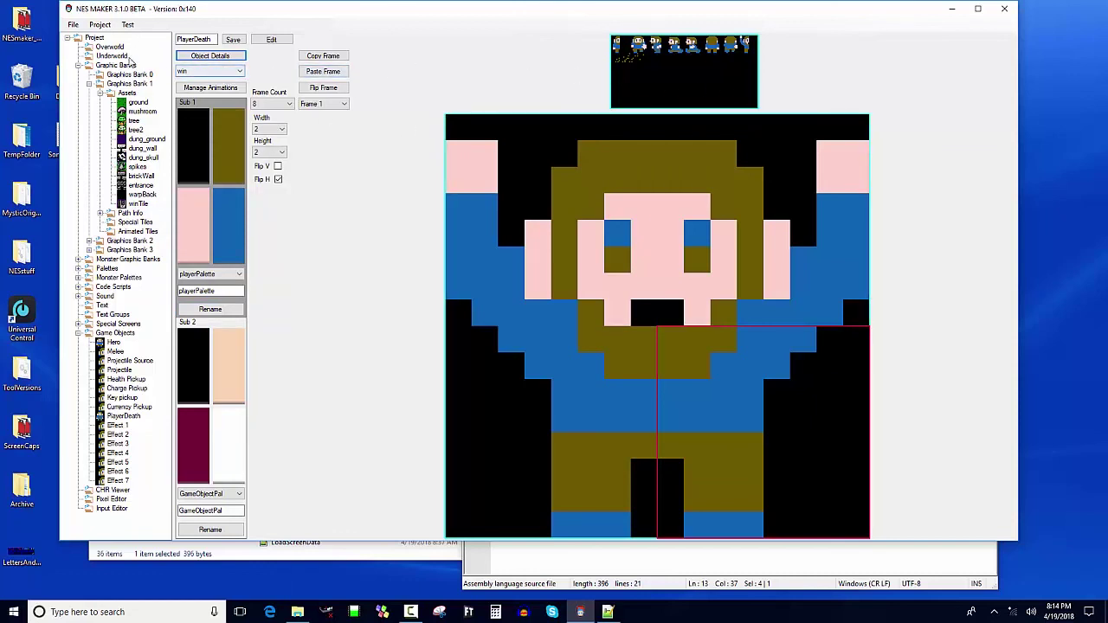
# - Place the player start in the purple Overworld dungeon room below the winTile
pyautogui.click(112, 48)
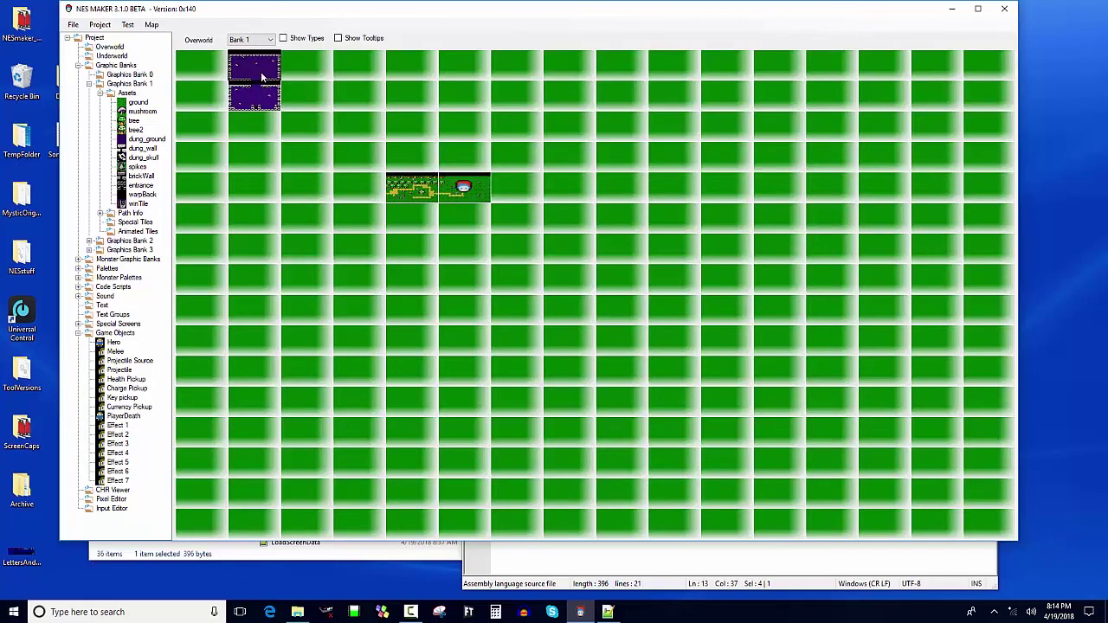
pyautogui.doubleClick(256, 104)
pyautogui.rightClick(703, 382)
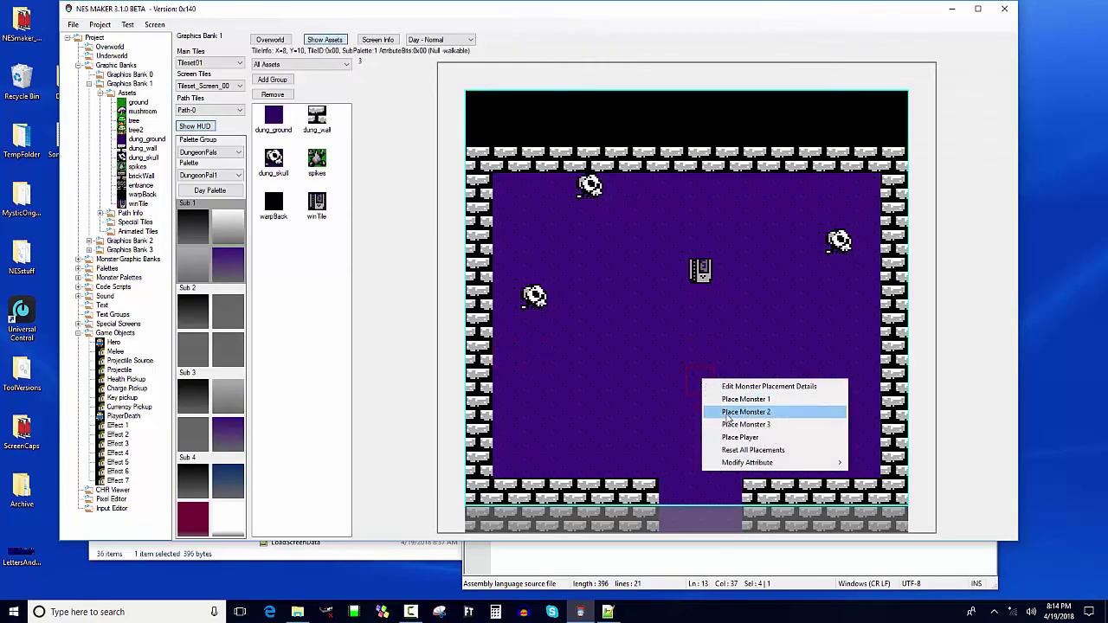
pyautogui.click(740, 435)
pyautogui.click(127, 24)
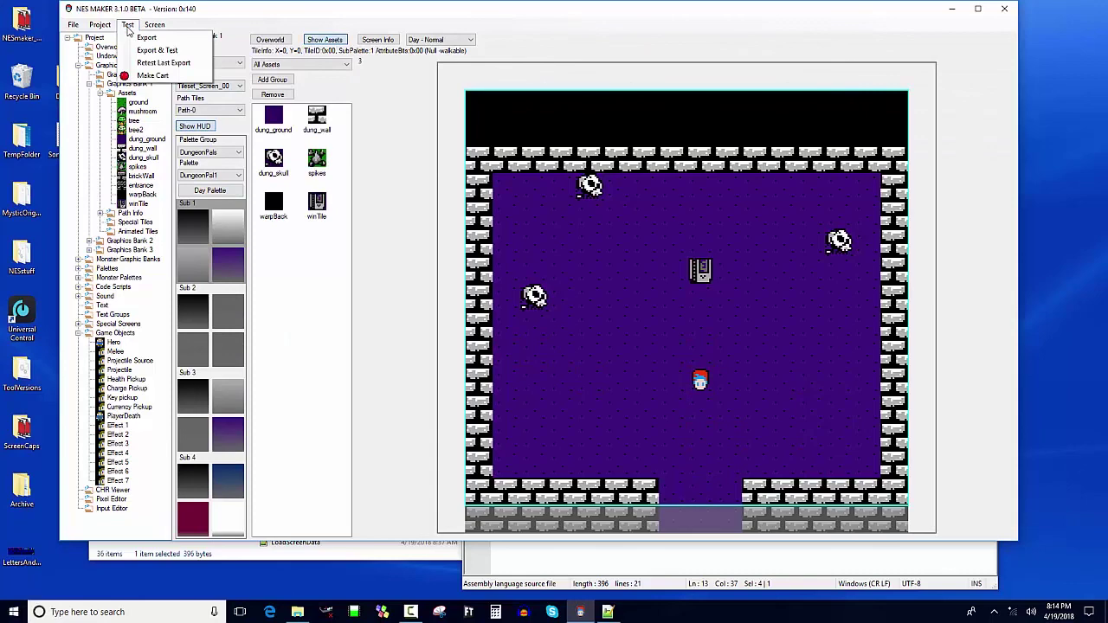
# - Export and test in FCEUX, walking the player up until YOU WIN! appears, then close it
pyautogui.click(132, 49)
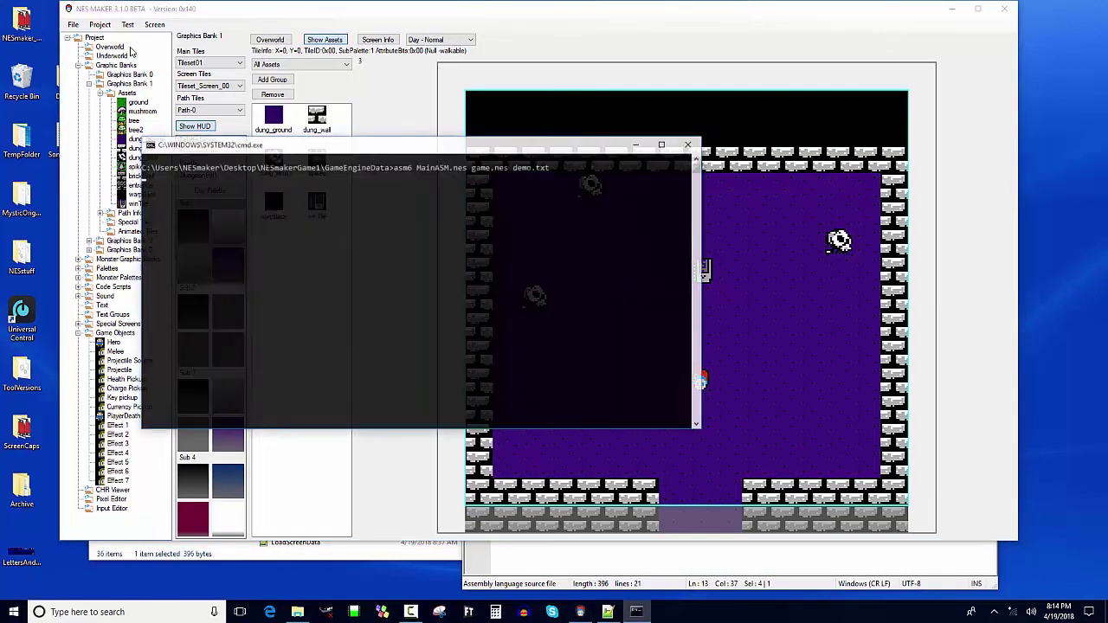
pyautogui.press('Return')
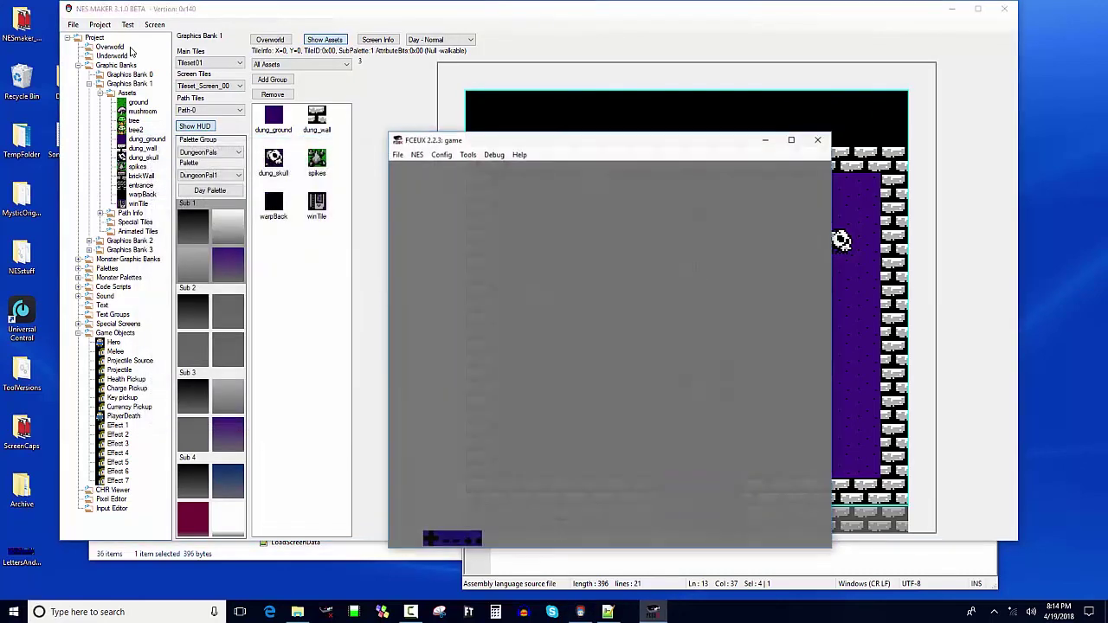
pyautogui.press('Up')
pyautogui.press('Up')
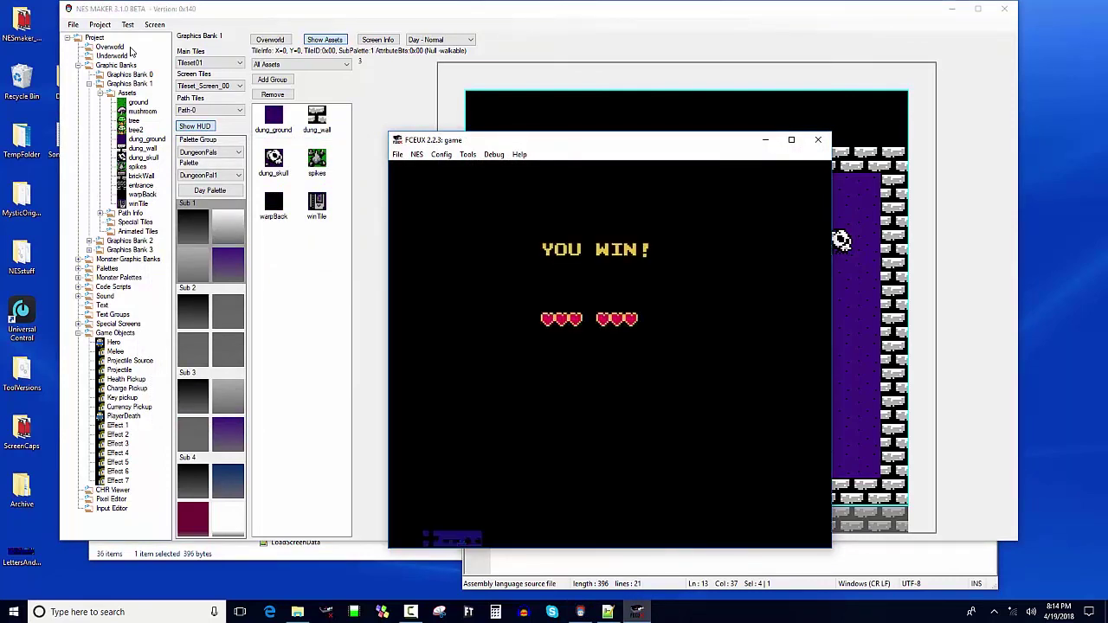
pyautogui.click(819, 139)
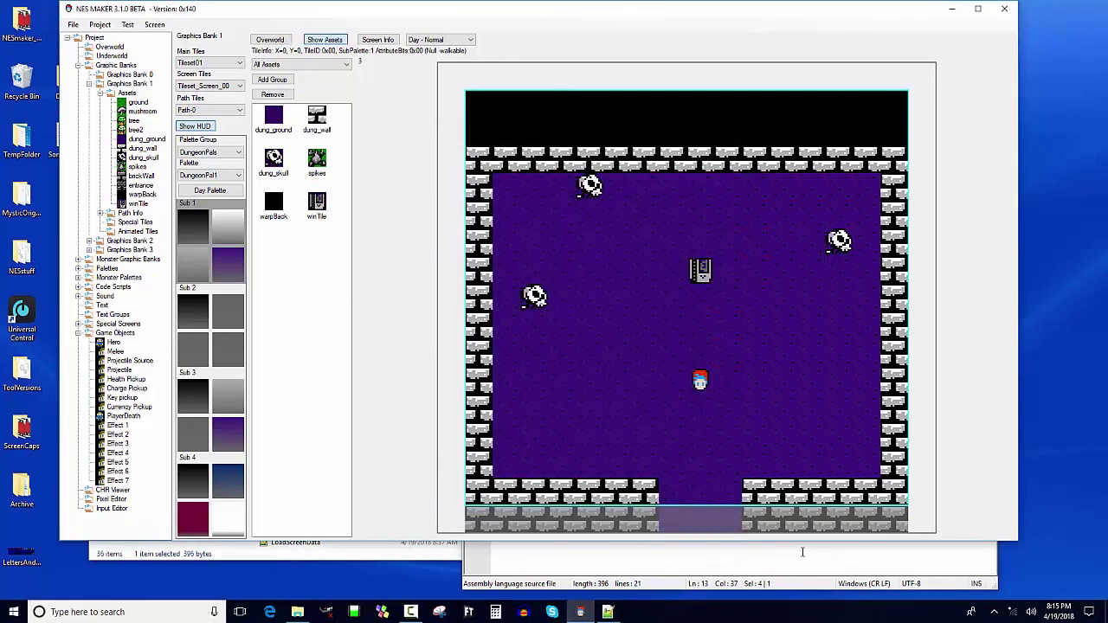